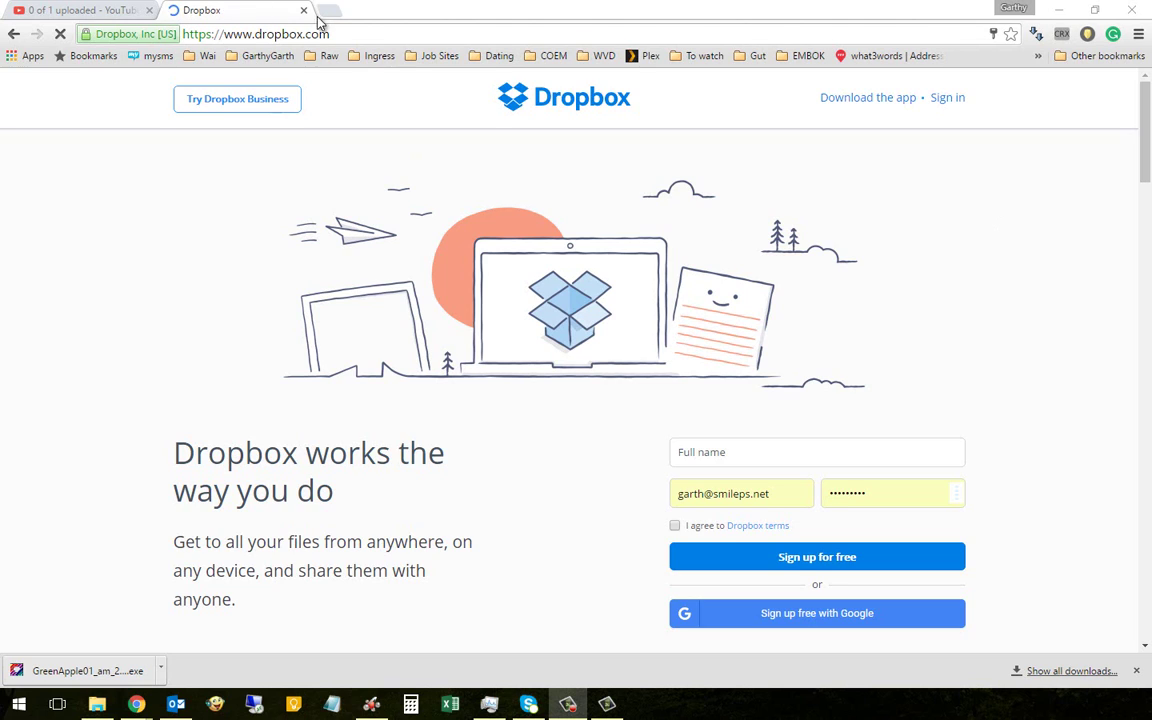
{"action": "left_click", "coordinate": [366, 33]}
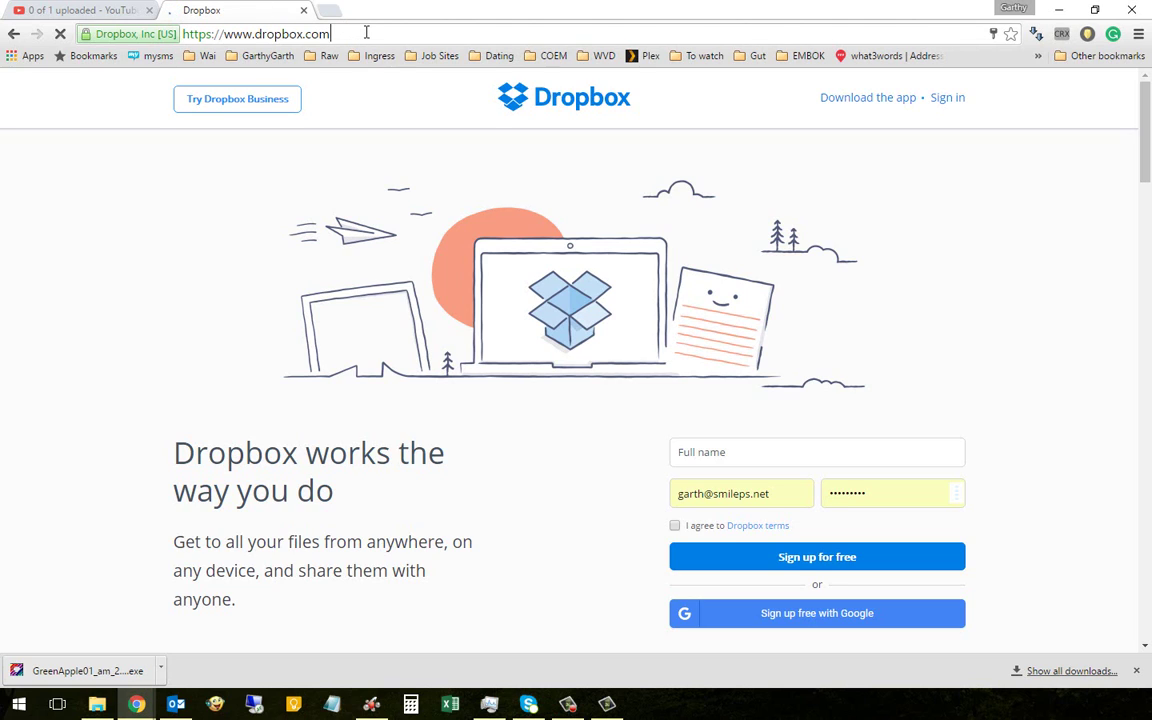
{"action": "key", "text": "Return"}
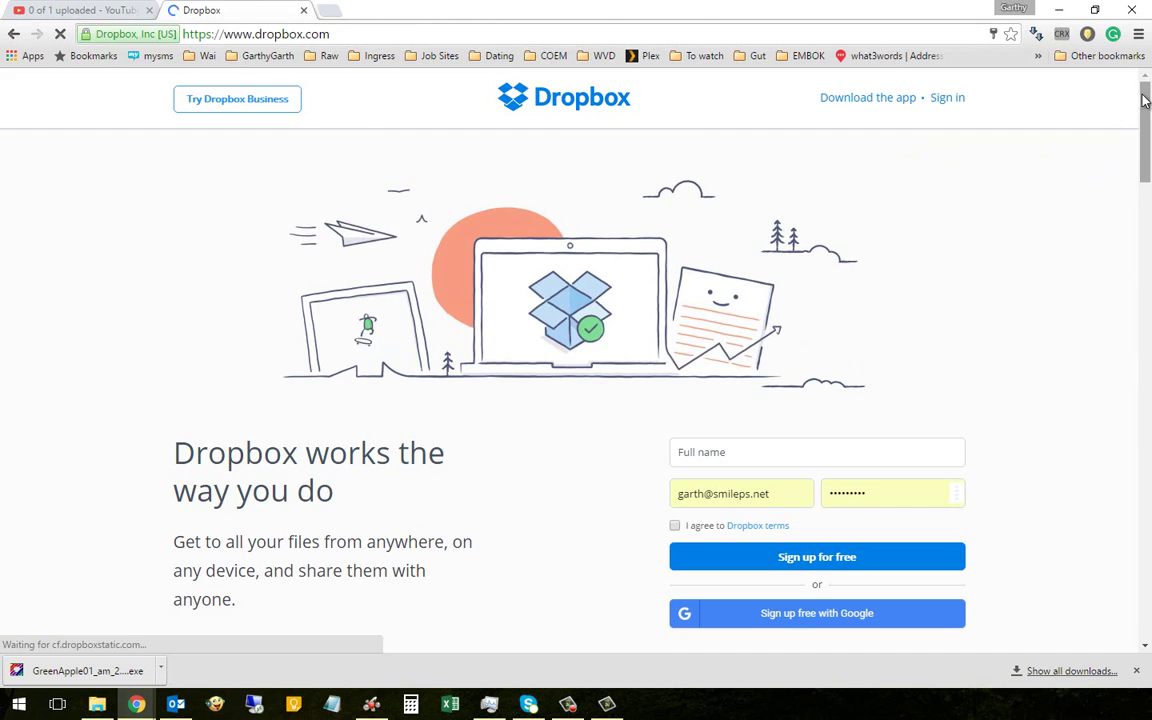
{"action": "mouse_move", "coordinate": [1144, 104]}
{"action": "left_mouse_down"}
{"action": "mouse_move", "coordinate": [1144, 159]}
{"action": "mouse_move", "coordinate": [1144, 109]}
{"action": "left_mouse_up"}
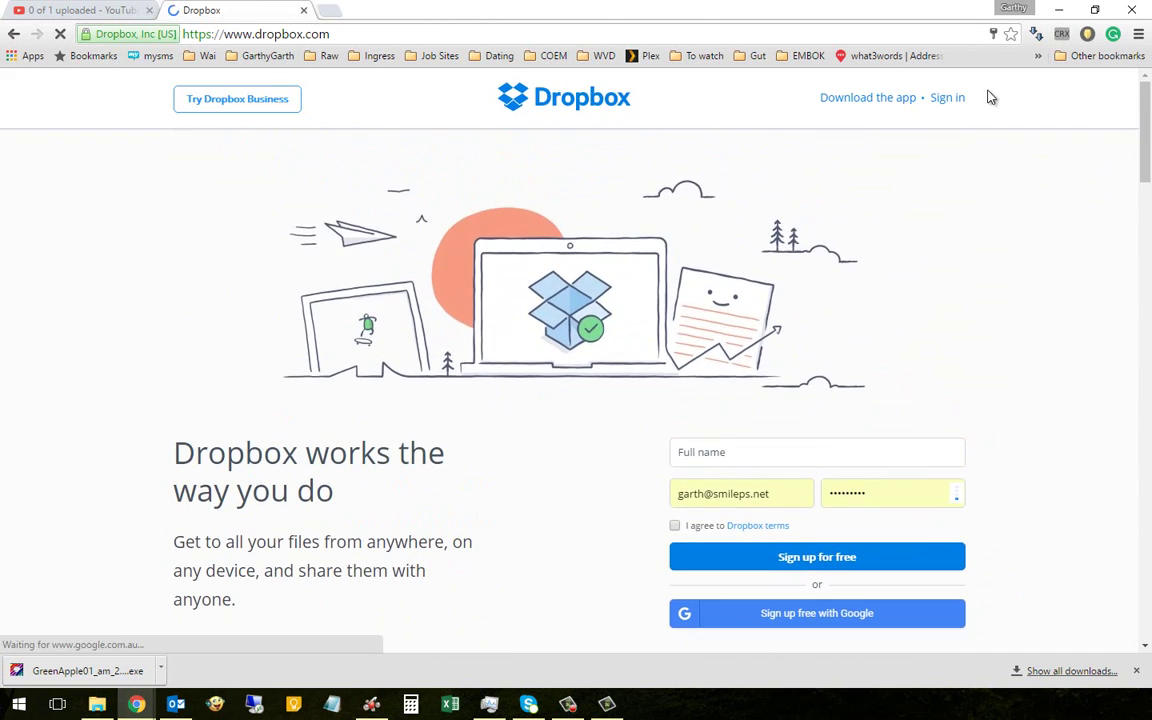
{"action": "left_click", "coordinate": [947, 99]}
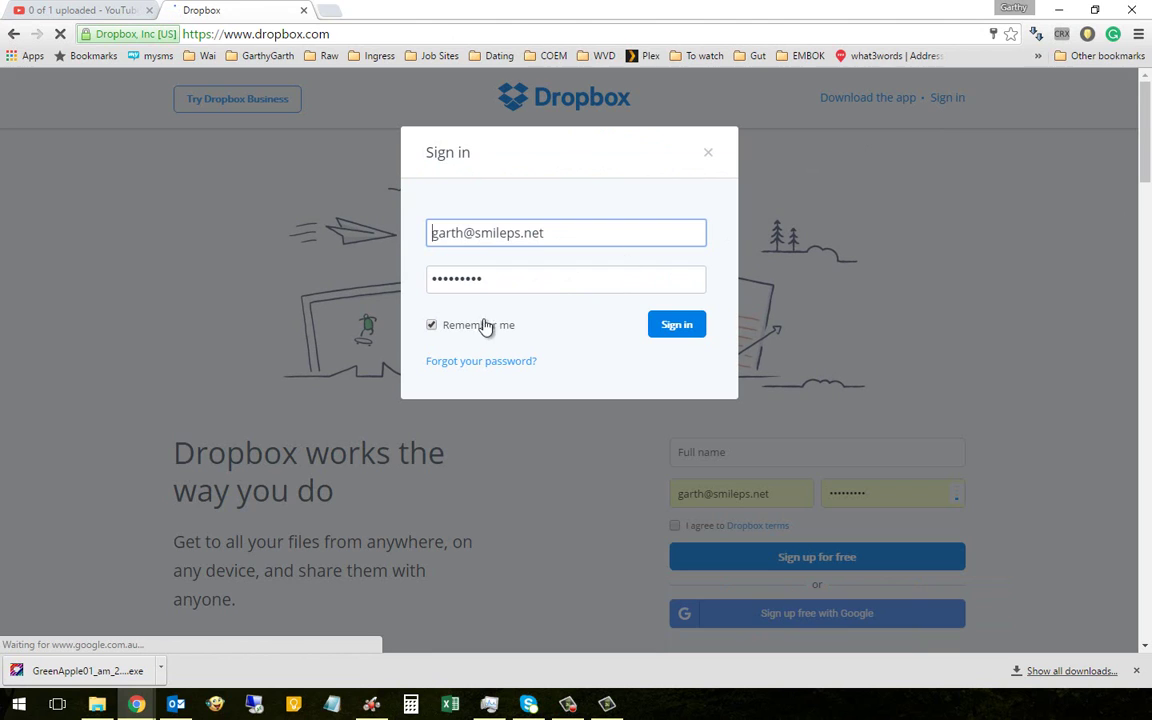
{"action": "left_click", "coordinate": [675, 328]}
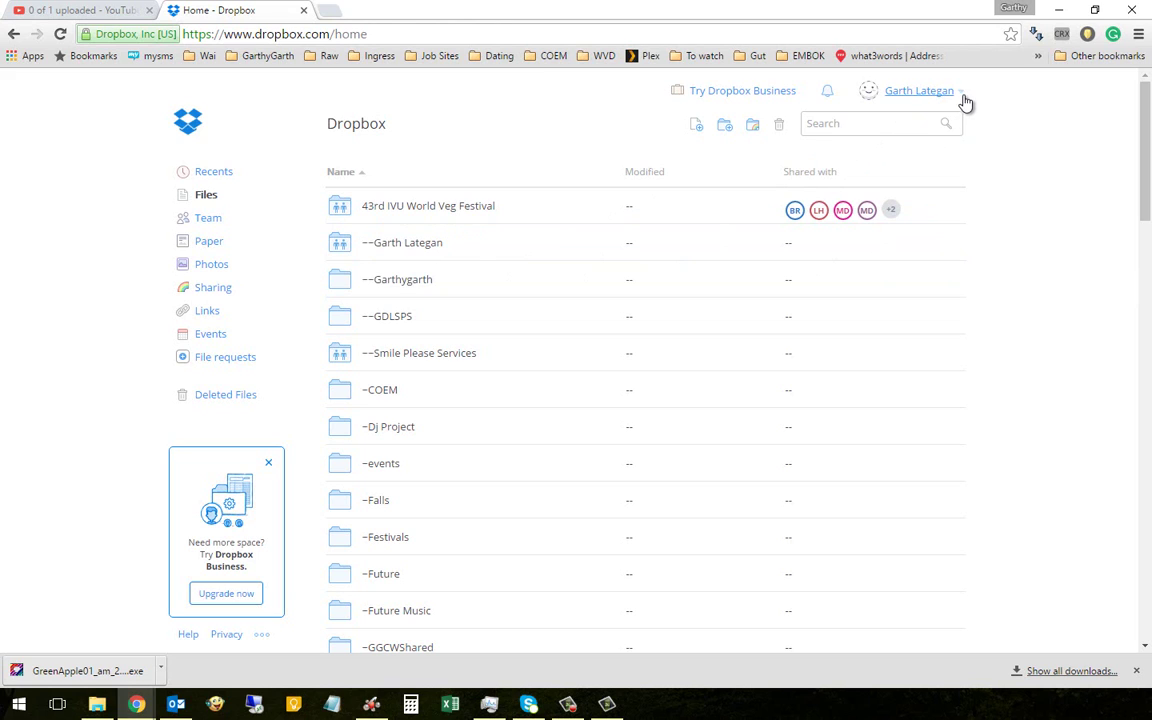
{"action": "left_click", "coordinate": [870, 95]}
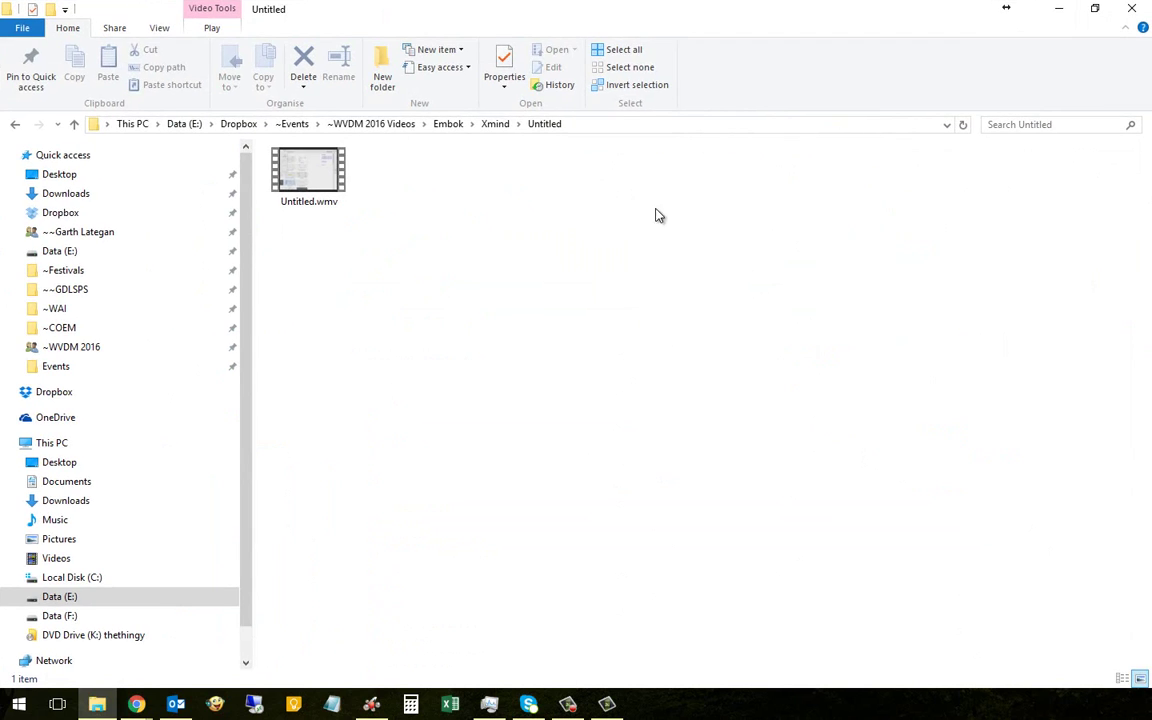
- Switch to File Explorer and open the Dropbox folder on the Data (E:) drive
{"action": "left_click", "coordinate": [60, 215]}
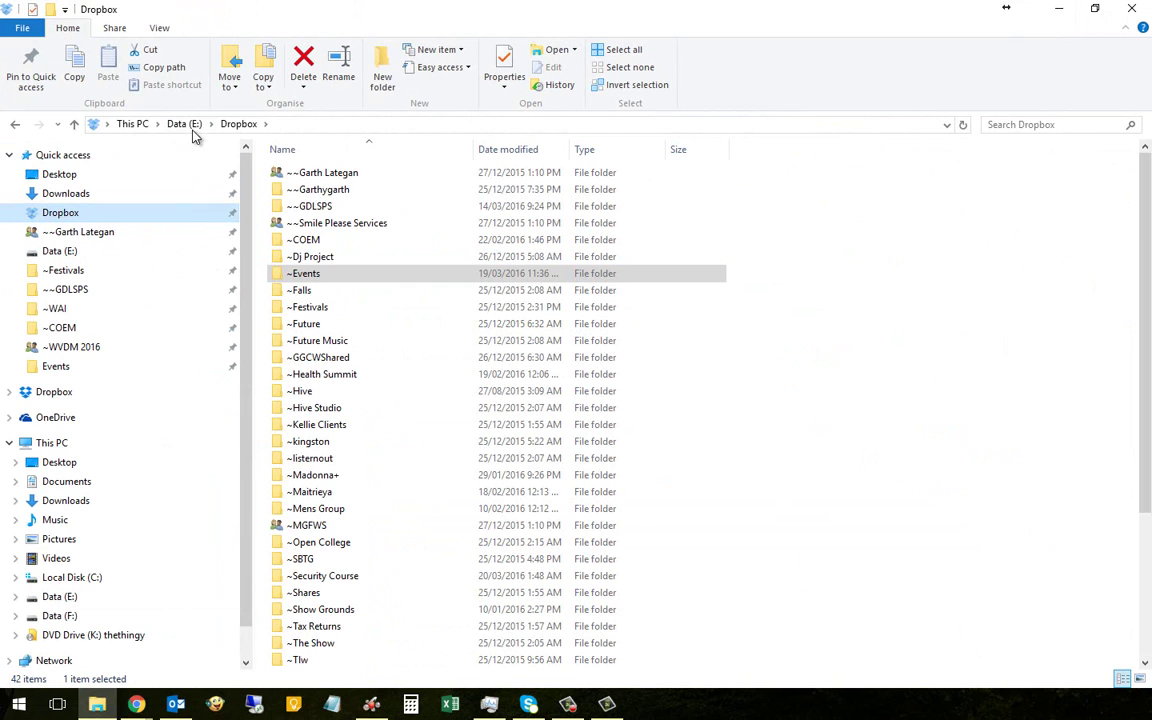
{"action": "left_click", "coordinate": [62, 597]}
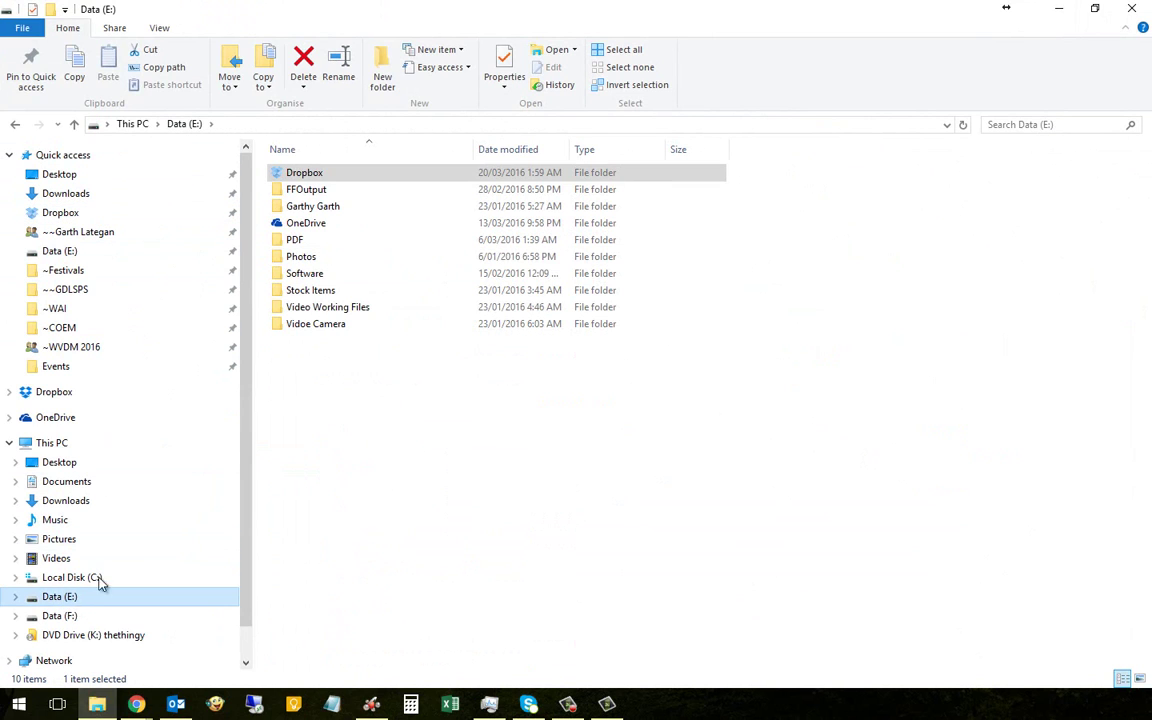
{"action": "double_click", "coordinate": [300, 173]}
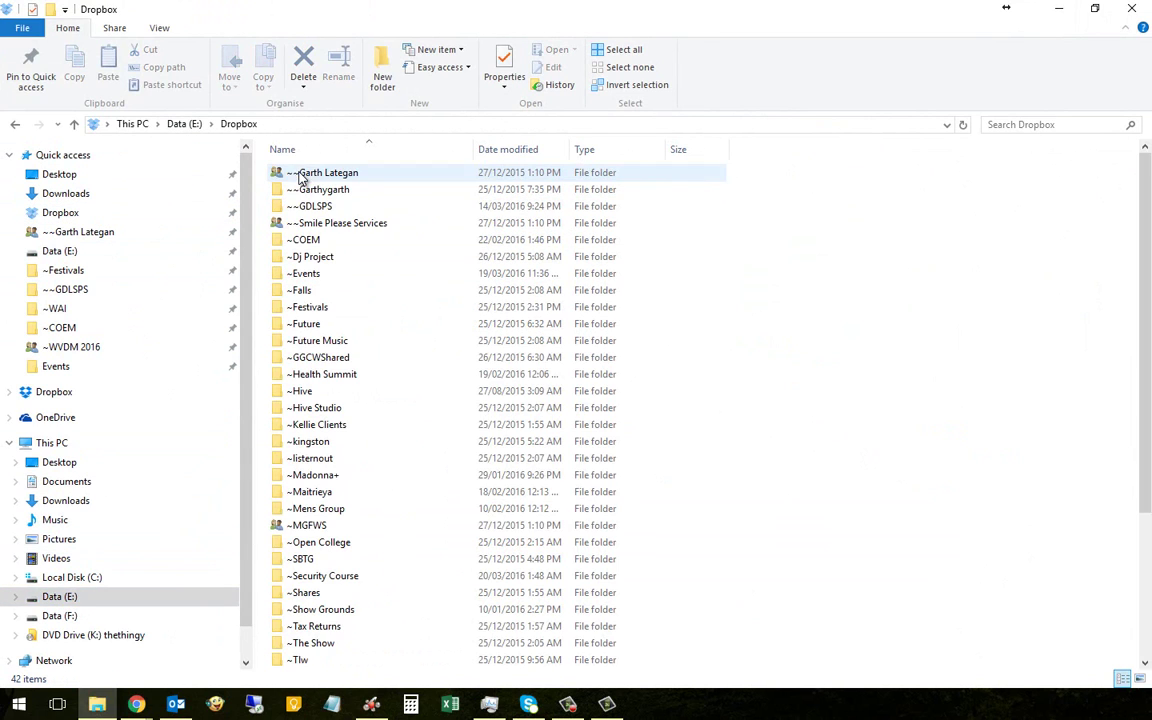
- Look through the local Dropbox folder list, reversing its name sort order and restoring ascending order
{"action": "scroll", "coordinate": [692, 342], "scroll_direction": "down", "scroll_amount": 4}
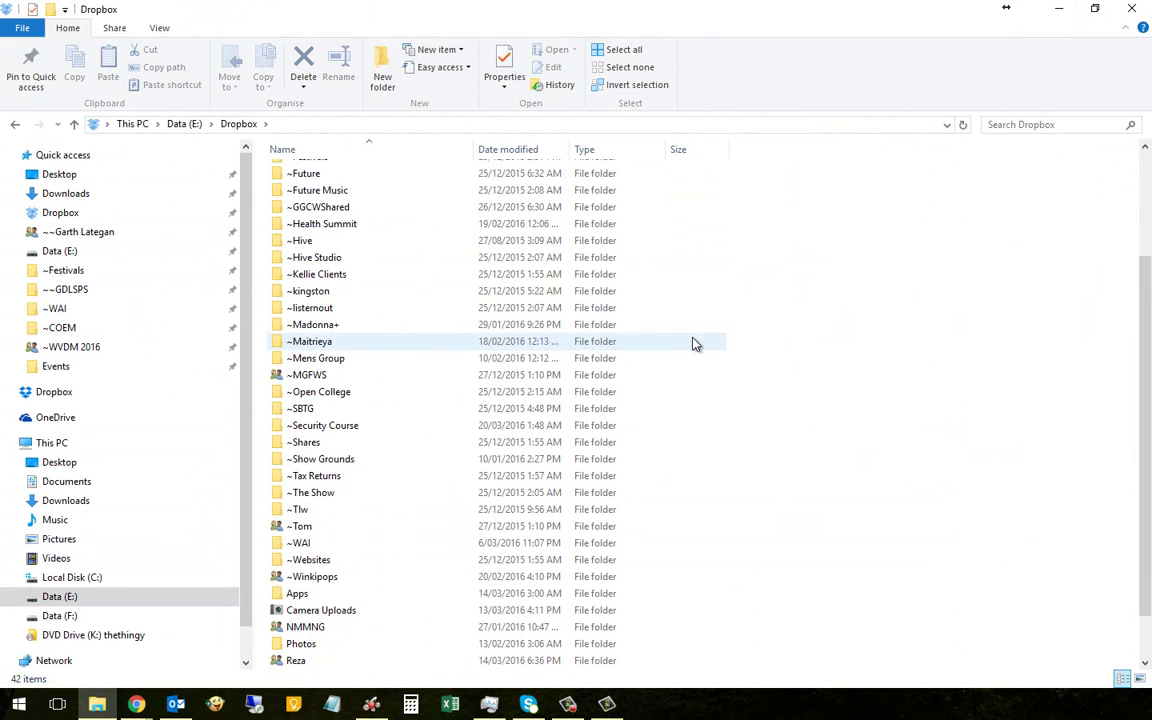
{"action": "scroll", "coordinate": [695, 343], "scroll_direction": "up", "scroll_amount": 2}
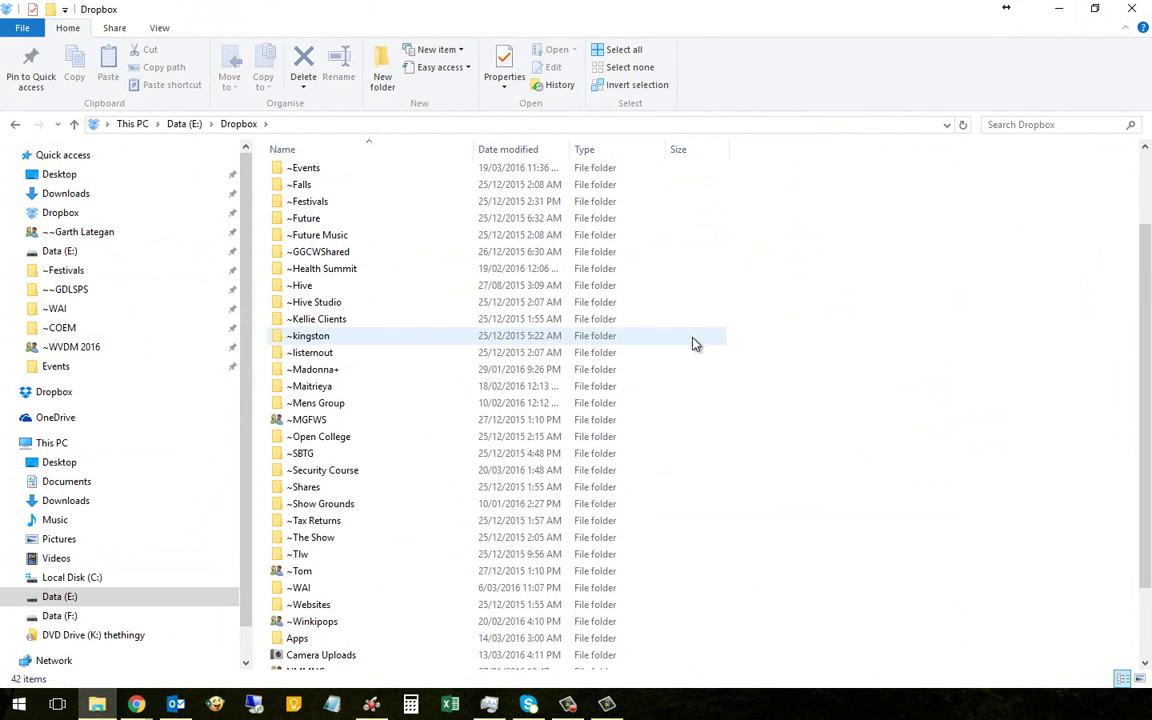
{"action": "scroll", "coordinate": [695, 343], "scroll_direction": "up", "scroll_amount": 2}
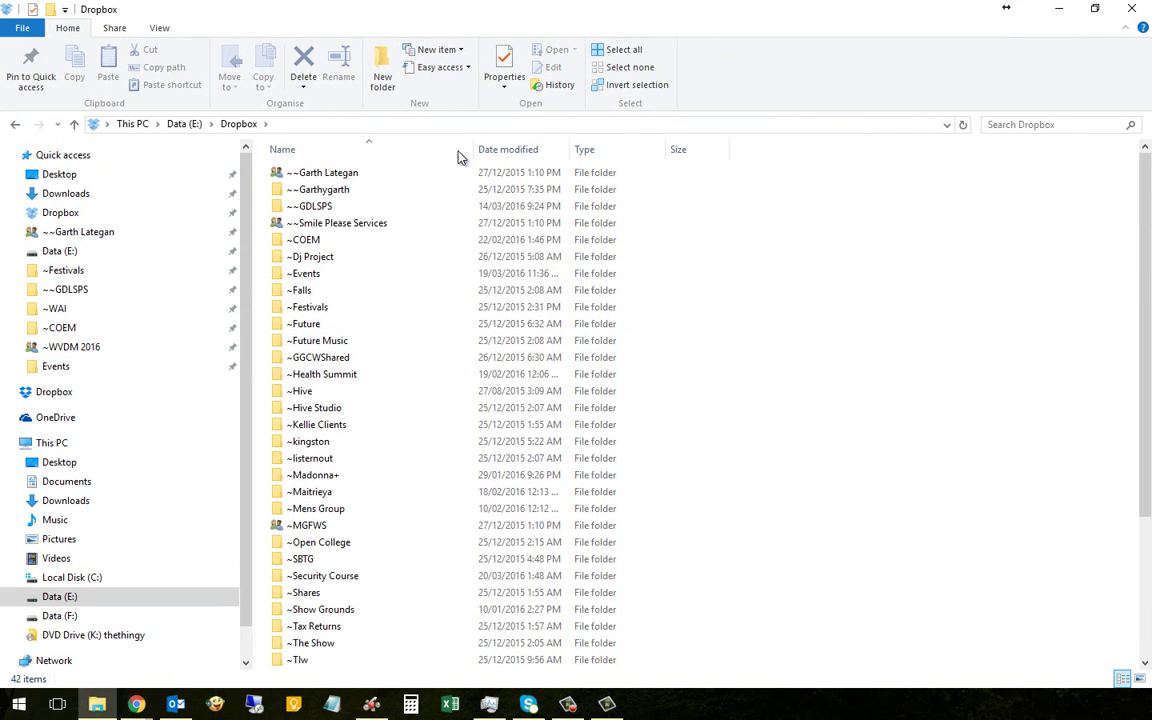
{"action": "left_click", "coordinate": [336, 150]}
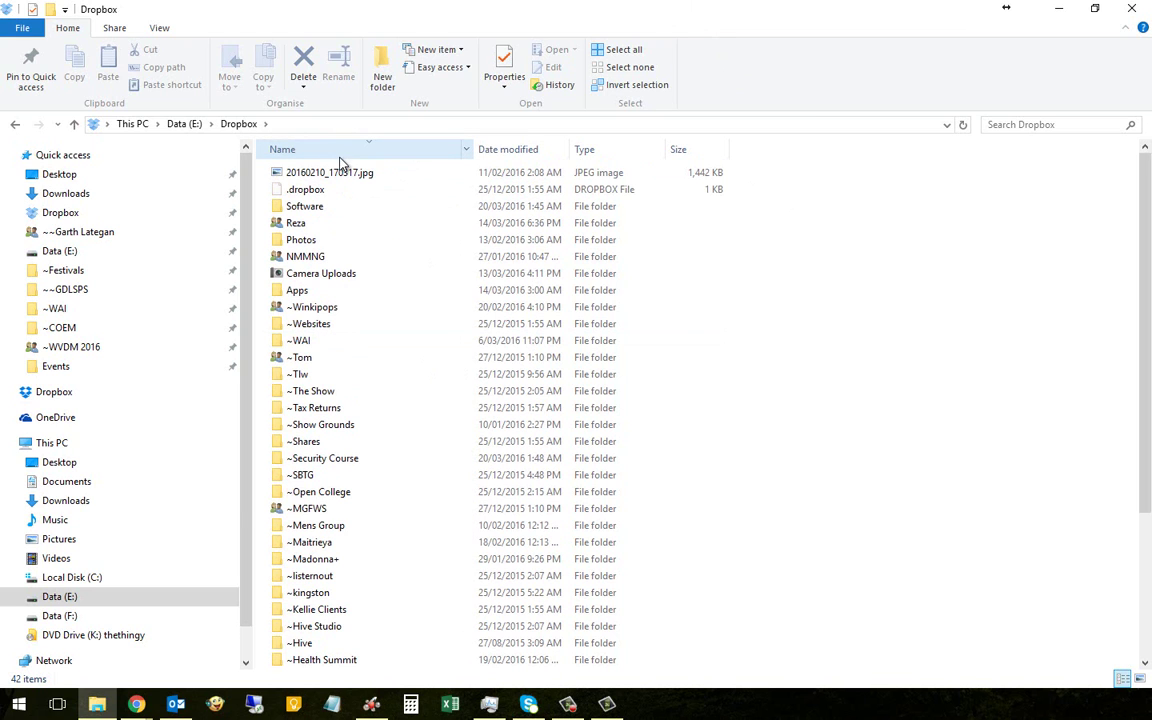
{"action": "left_click", "coordinate": [345, 152]}
- Compare the local Dropbox folder with the file list on the Dropbox website, ending with File Explorer maximized
{"action": "double_click", "coordinate": [384, 5]}
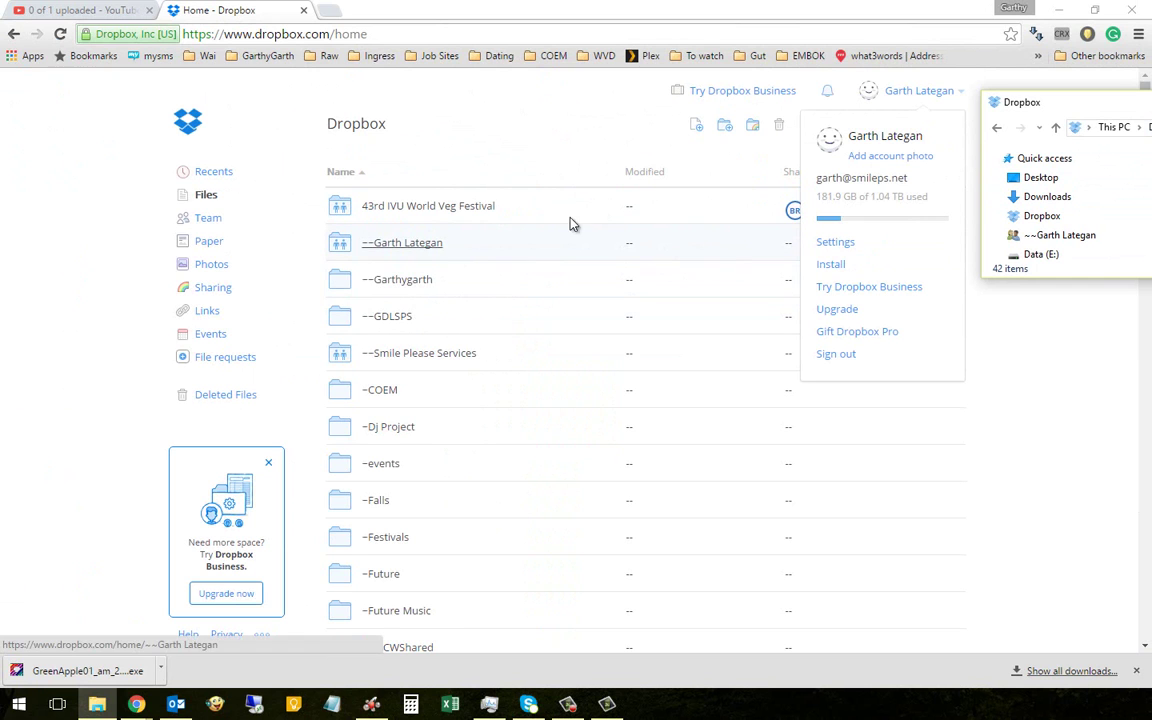
{"action": "left_click_drag", "start_coordinate": [1150, 102], "coordinate": [291, 133]}
{"action": "left_click", "coordinate": [938, 132]}
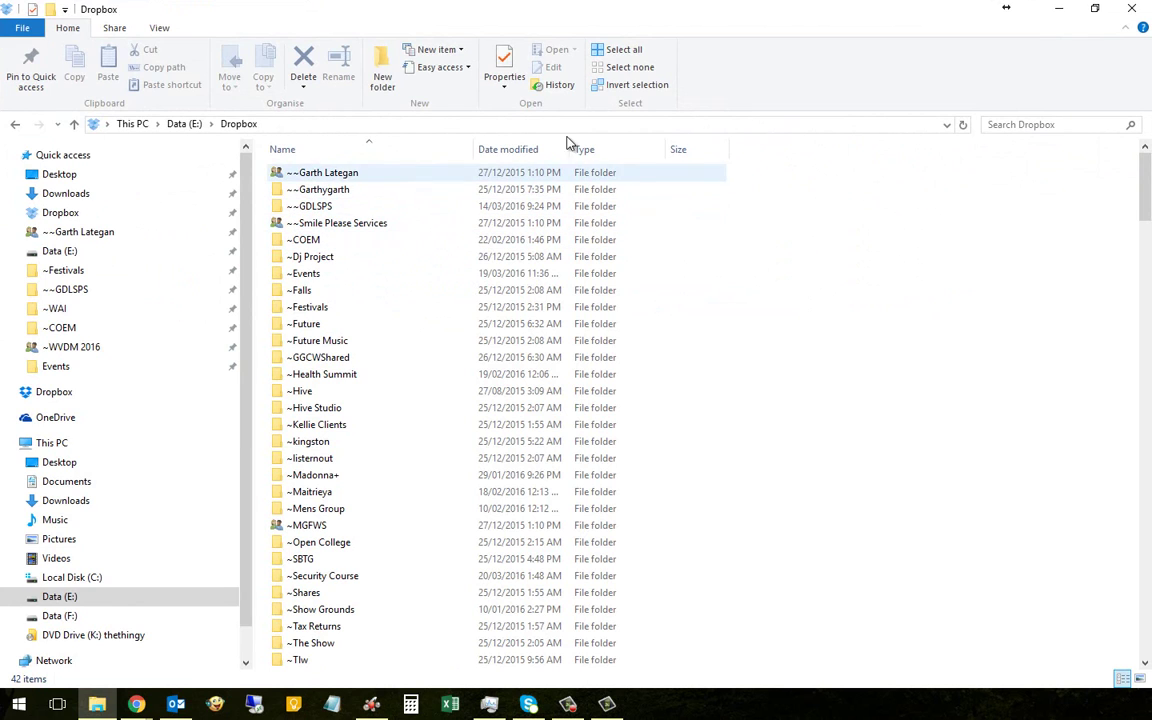
{"action": "left_click", "coordinate": [1058, 10]}
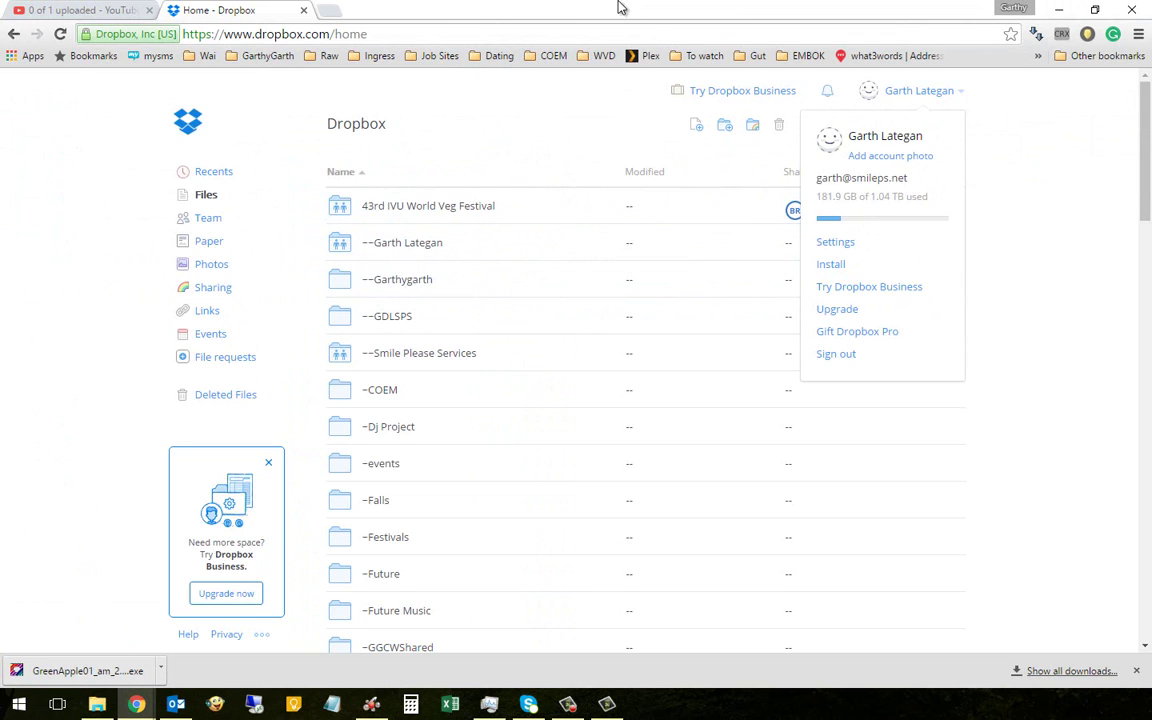
{"action": "left_click", "coordinate": [97, 704]}
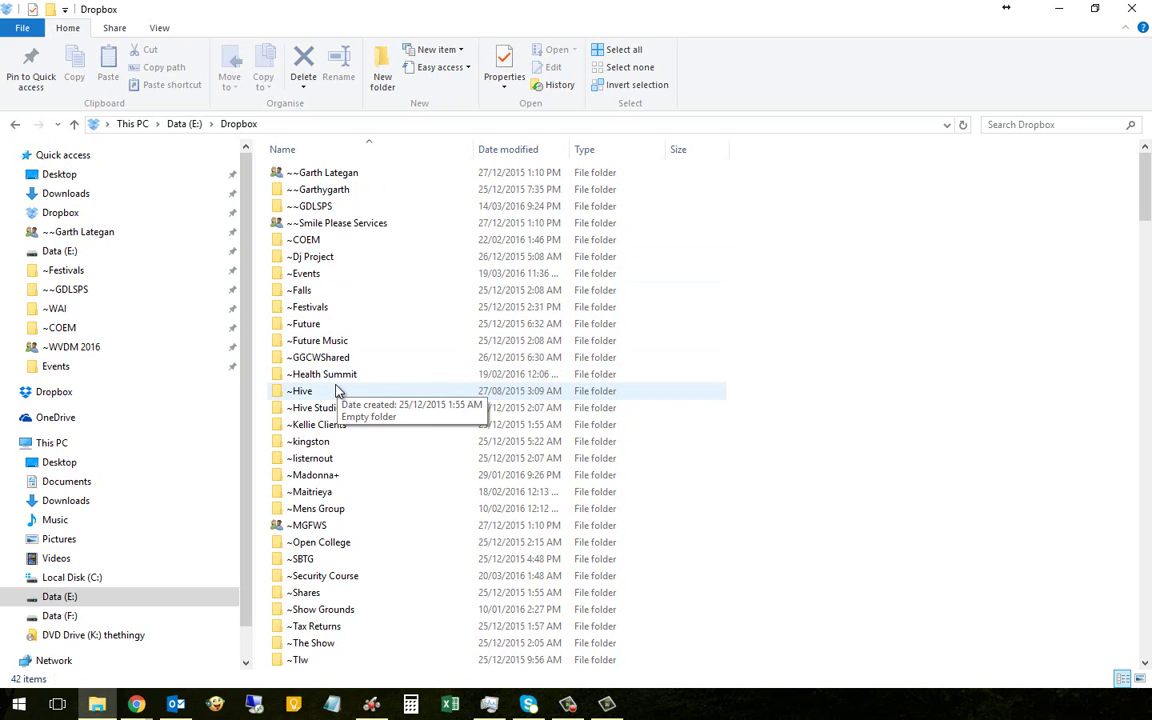
{"action": "double_click", "coordinate": [532, 23]}
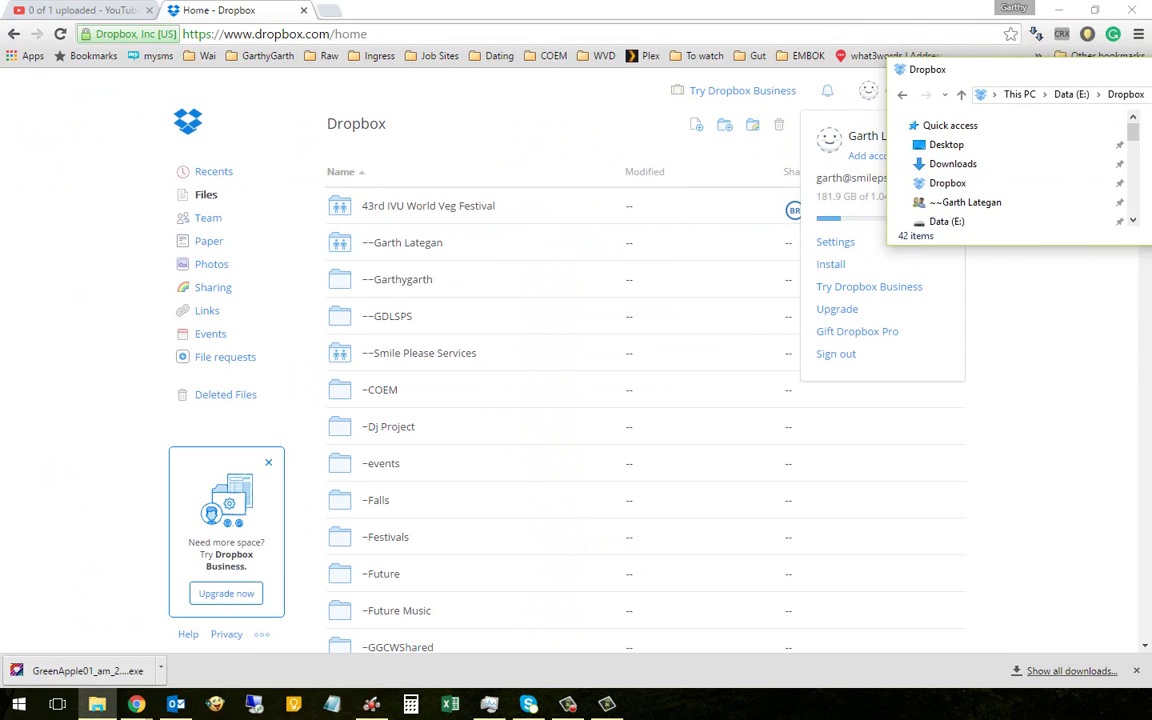
{"action": "left_click_drag", "start_coordinate": [950, 68], "coordinate": [88, 126]}
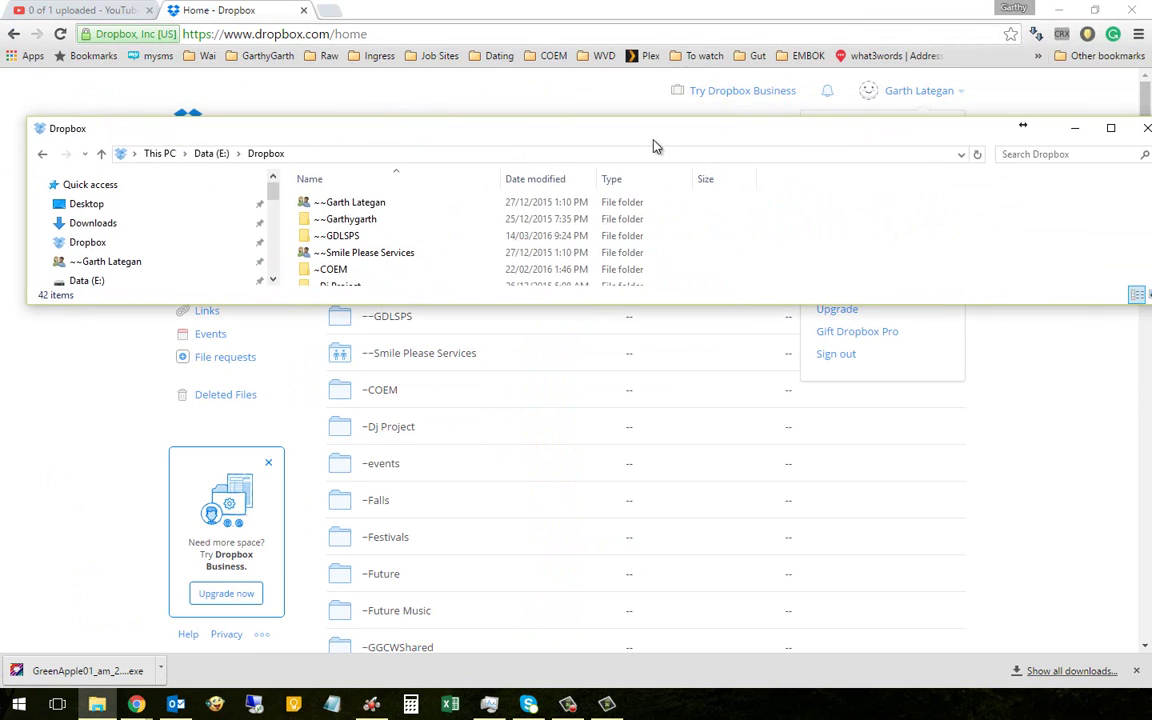
{"action": "left_click", "coordinate": [1108, 127]}
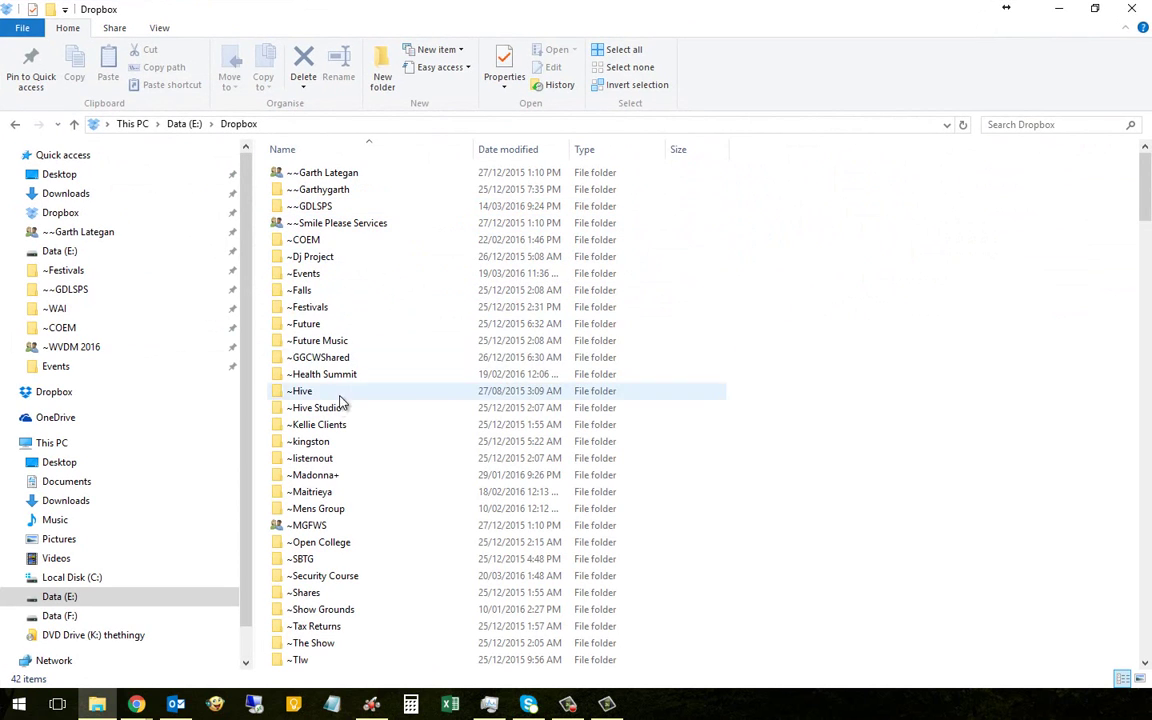
- Open the ~Events folder and bring up the Dropbox access management for the ~WVDM 2016 folder
{"action": "double_click", "coordinate": [312, 276]}
{"action": "left_click", "coordinate": [315, 260]}
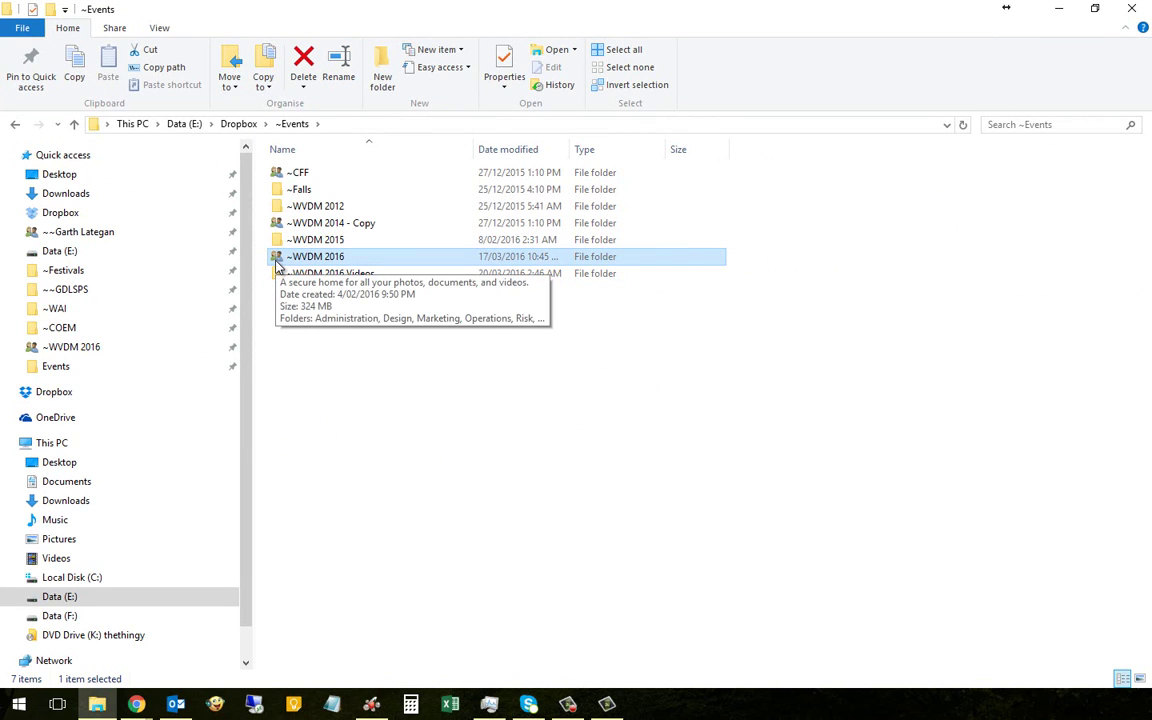
{"action": "right_click", "coordinate": [306, 261]}
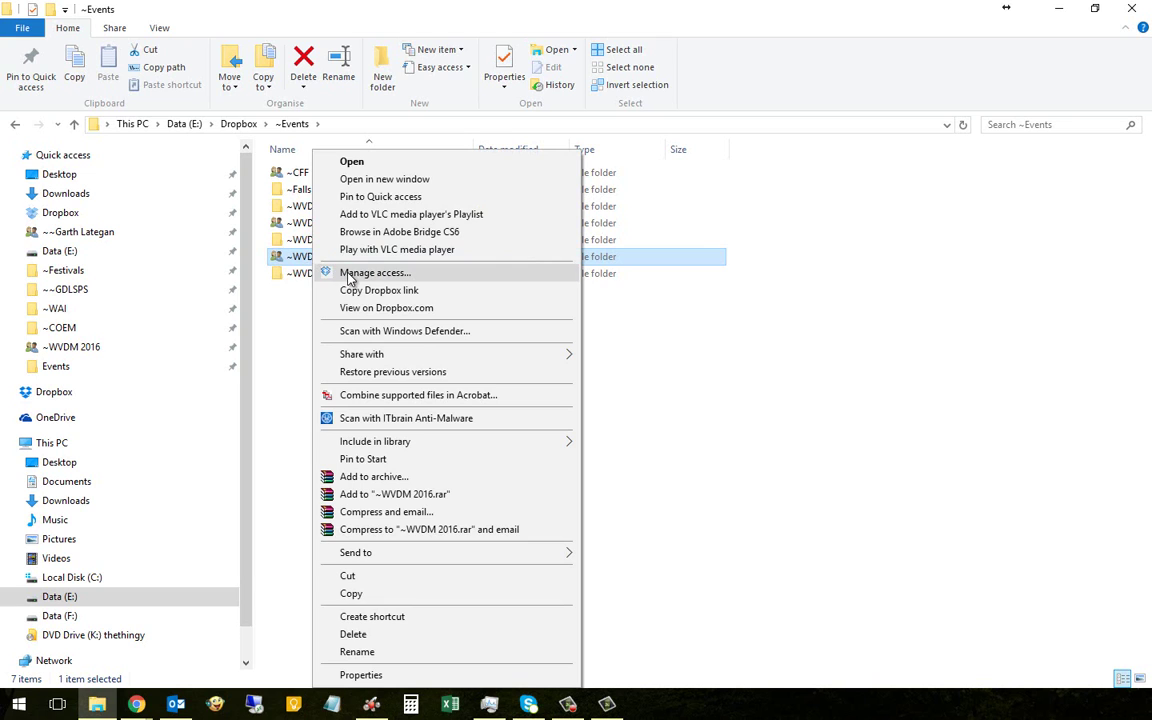
{"action": "left_click", "coordinate": [318, 273]}
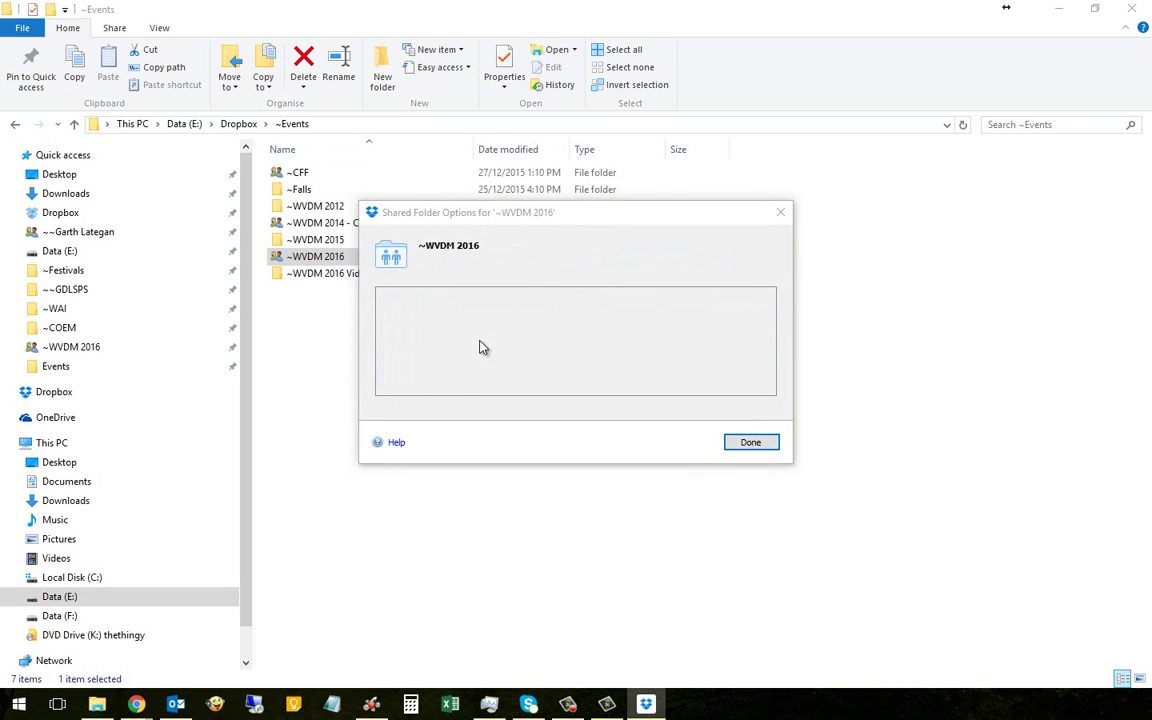
- Review the members and their permissions for the shared ~WVDM 2016 folder, and close the shared folder options
{"action": "scroll", "coordinate": [560, 367], "scroll_direction": "down", "scroll_amount": 1}
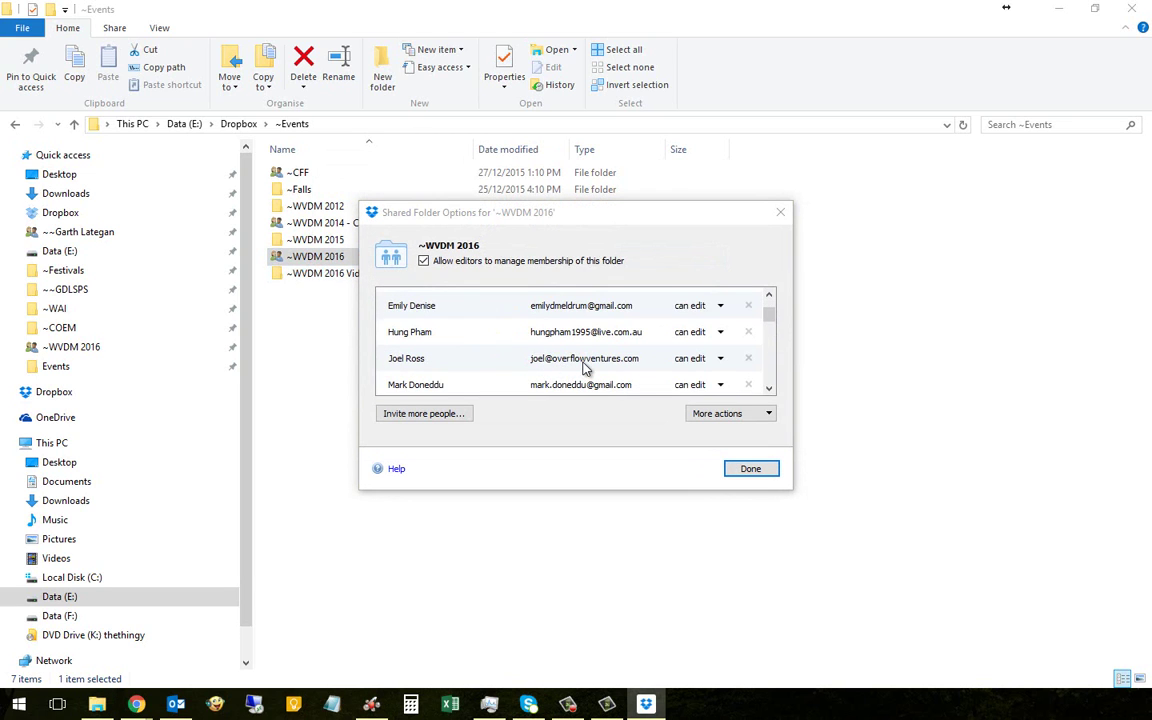
{"action": "scroll", "coordinate": [585, 370], "scroll_direction": "down", "scroll_amount": 3}
{"action": "scroll", "coordinate": [586, 374], "scroll_direction": "down", "scroll_amount": 4}
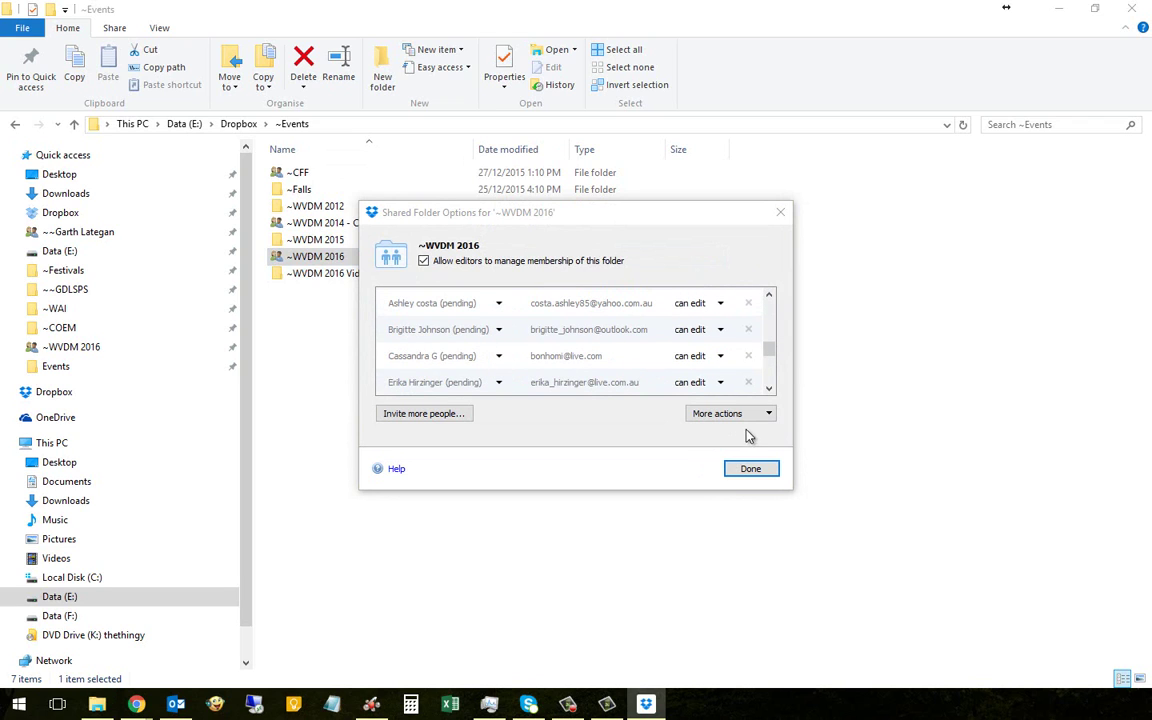
{"action": "left_click", "coordinate": [768, 390]}
{"action": "left_click", "coordinate": [768, 390]}
{"action": "left_click", "coordinate": [768, 390]}
{"action": "left_click", "coordinate": [768, 390]}
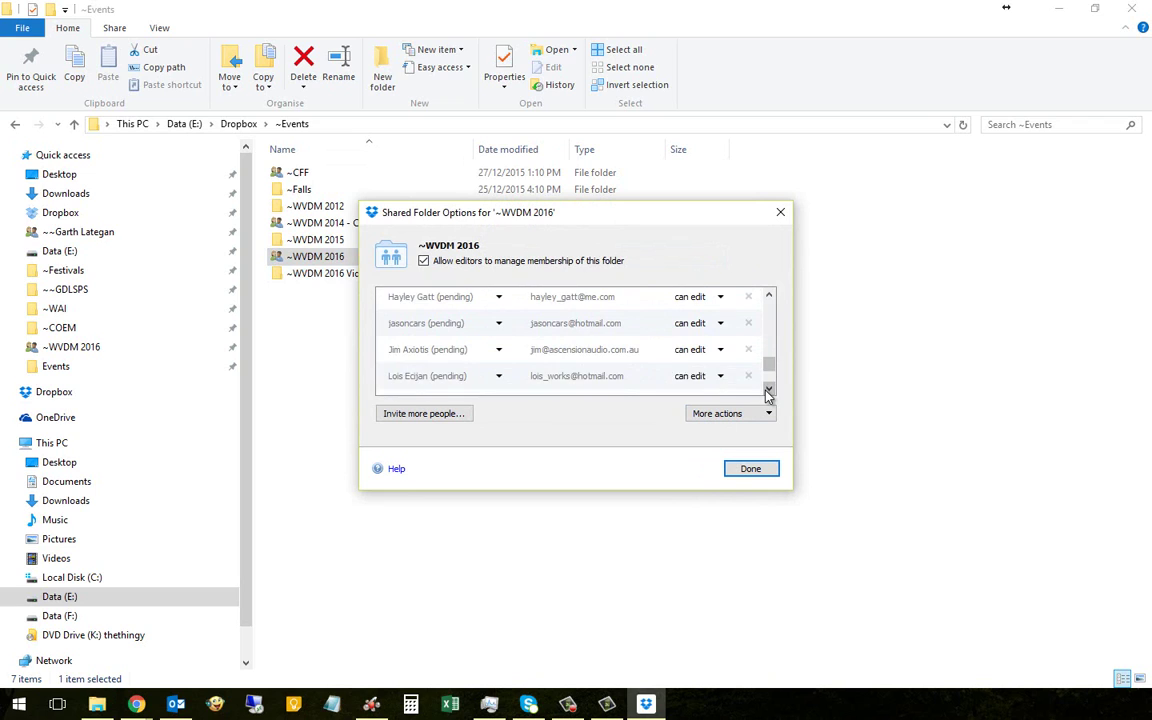
{"action": "left_click", "coordinate": [768, 390]}
{"action": "left_click", "coordinate": [768, 390]}
{"action": "left_click", "coordinate": [768, 390]}
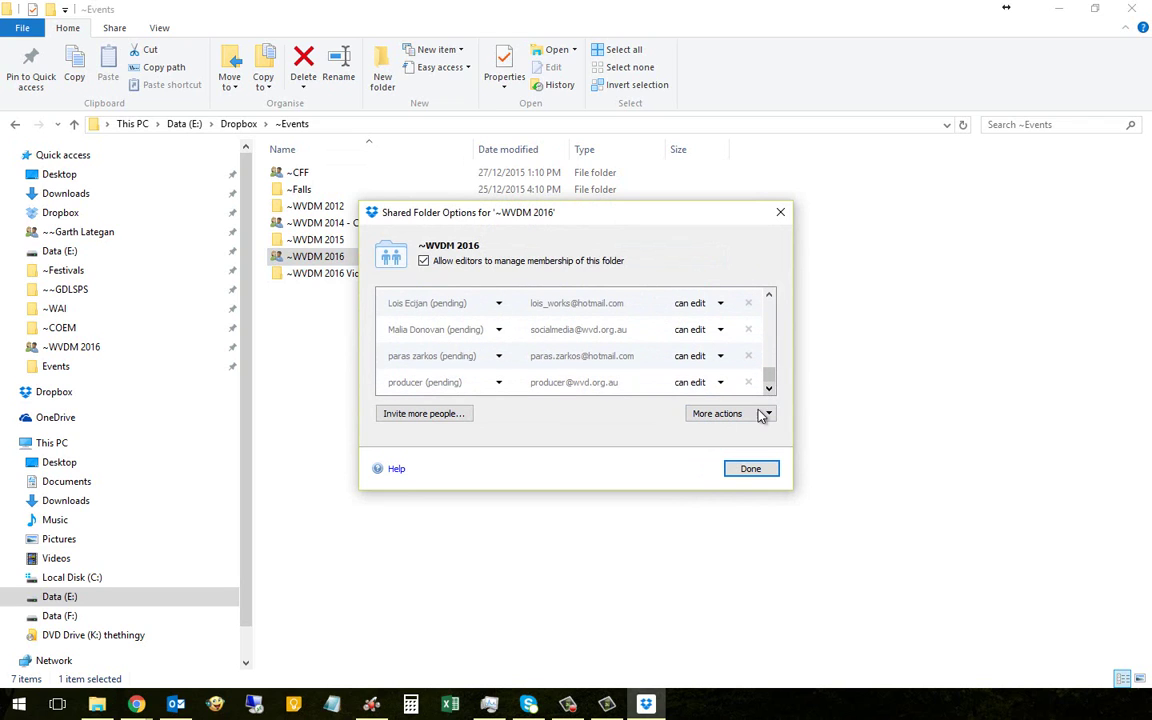
{"action": "left_click", "coordinate": [751, 470]}
- Copy the Dropbox link of the ~WVDM 2016 folder and open its Administration subfolder
{"action": "right_click", "coordinate": [335, 266]}
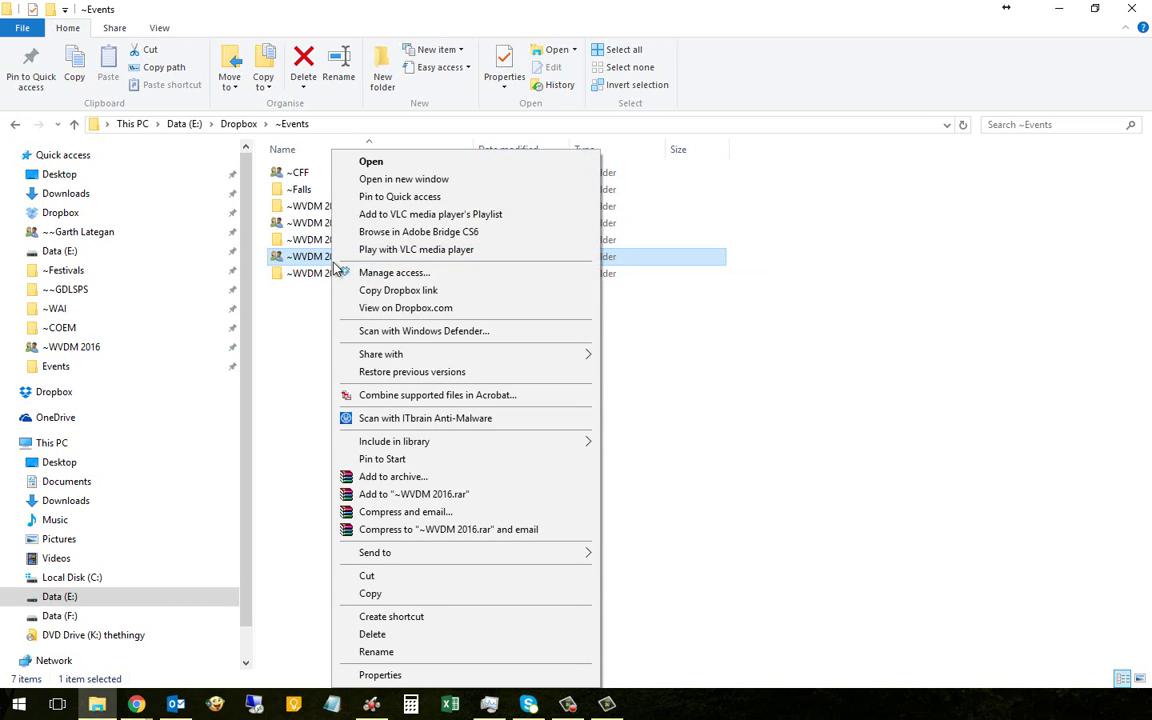
{"action": "left_click", "coordinate": [392, 290]}
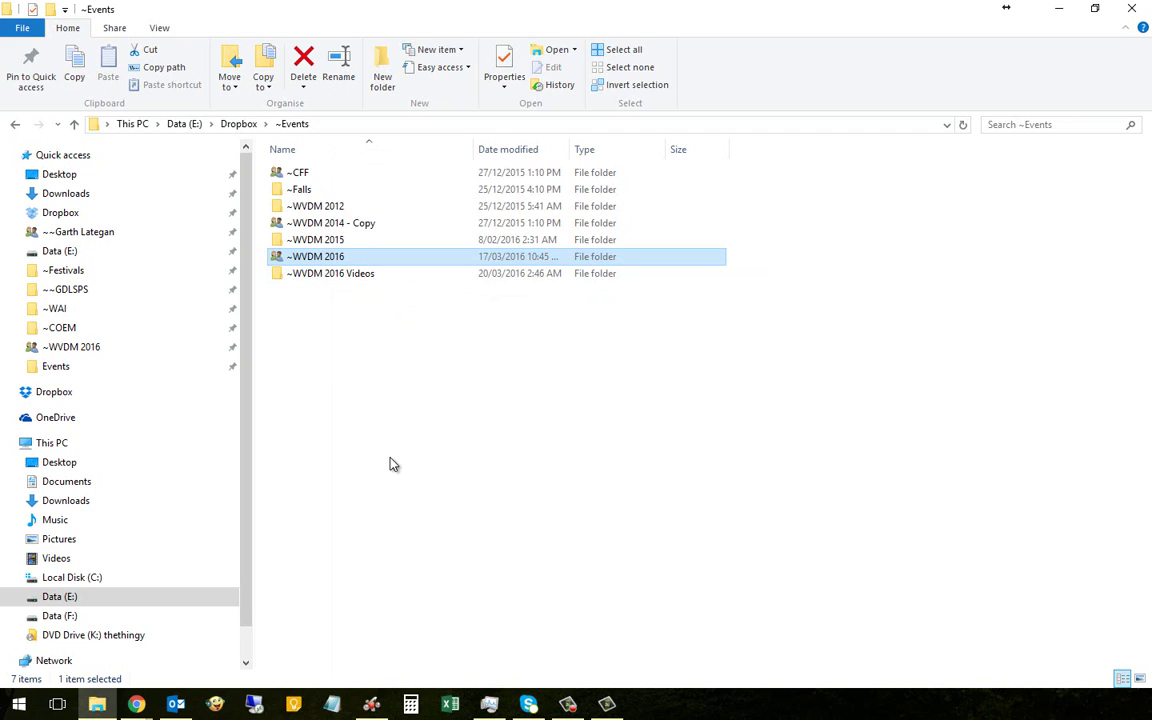
{"action": "double_click", "coordinate": [335, 262]}
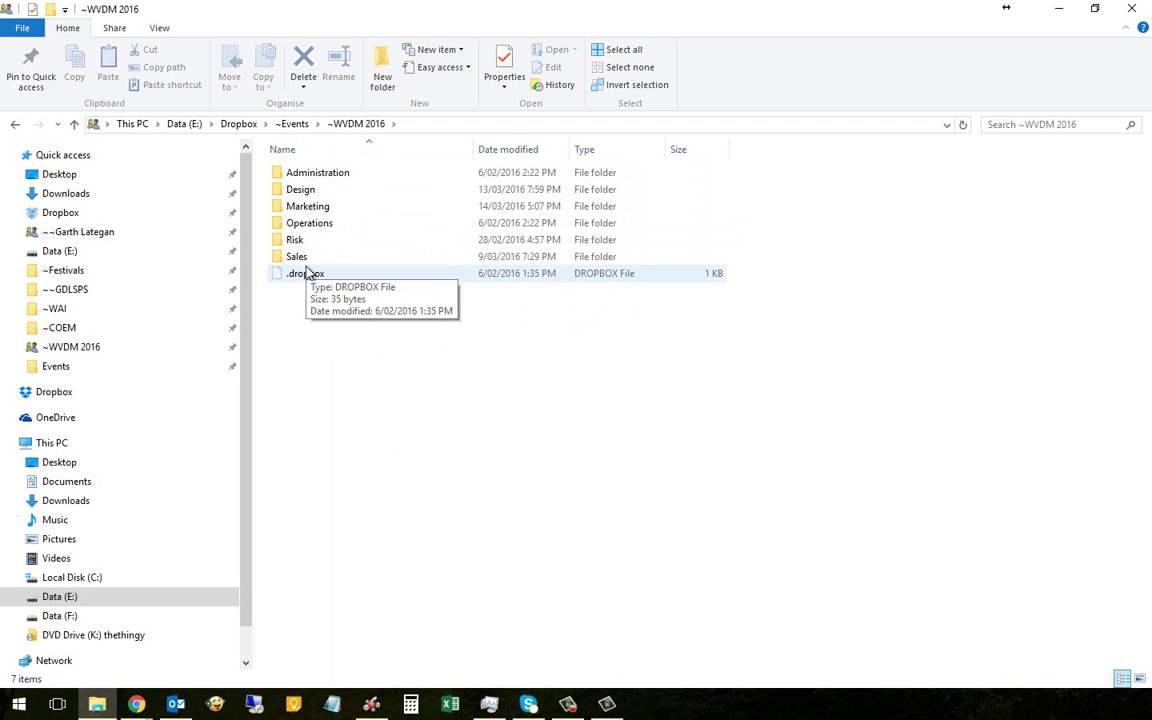
{"action": "double_click", "coordinate": [318, 174]}
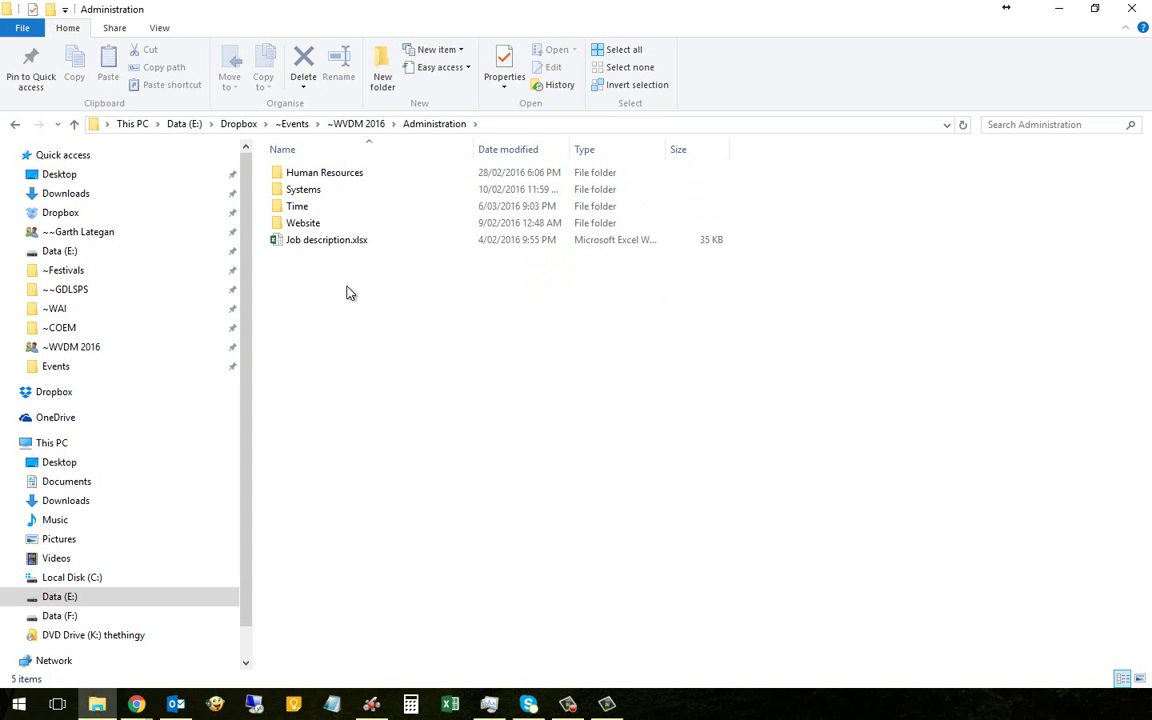
- Search the installed apps for "xmi" and launch XMind
{"action": "left_click", "coordinate": [22, 705]}
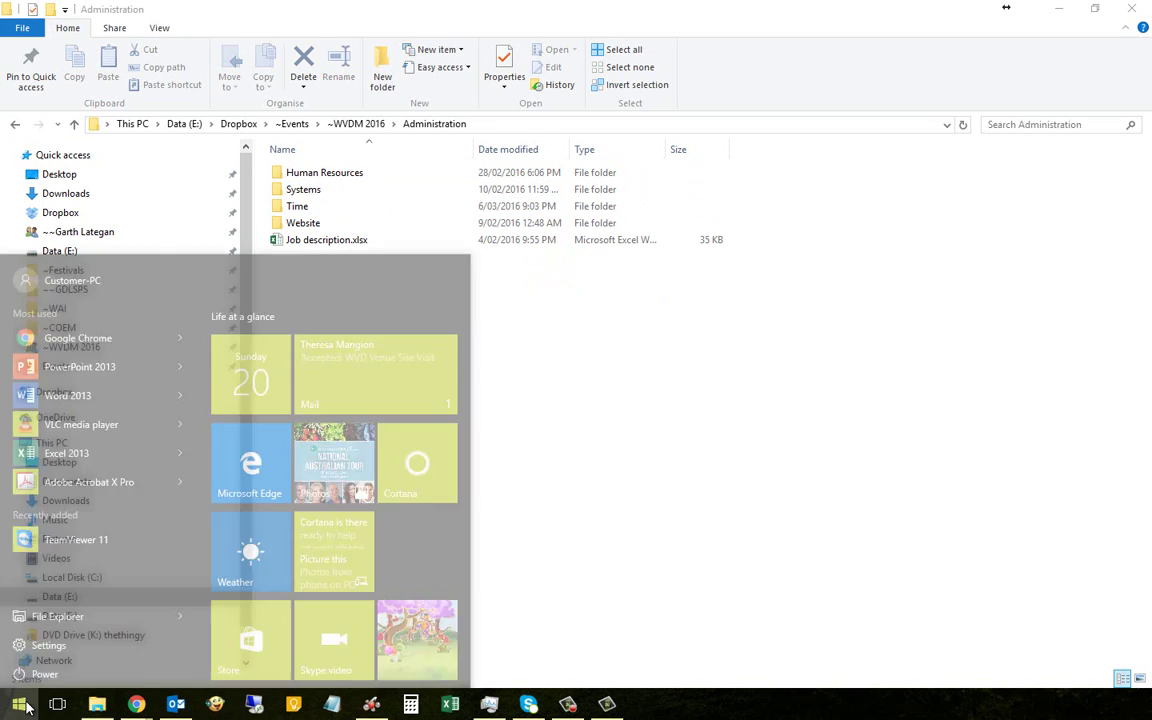
{"action": "left_click", "coordinate": [20, 676]}
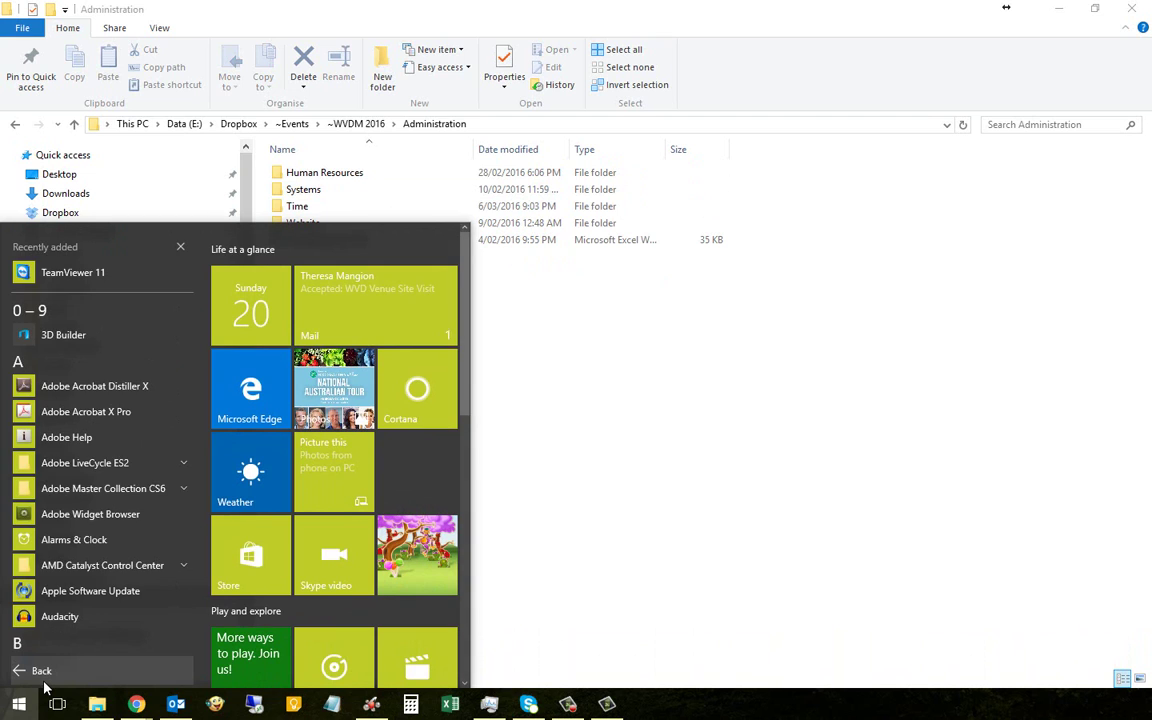
{"action": "type", "text": "x"}
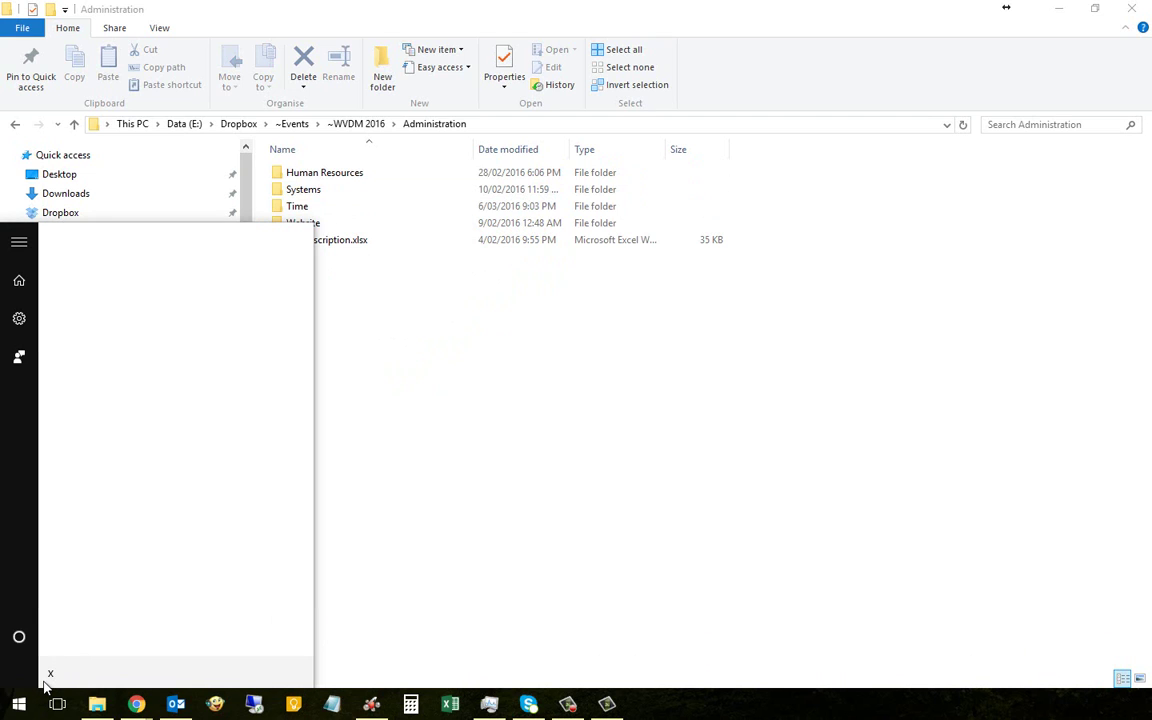
{"action": "type", "text": "mi"}
{"action": "left_click", "coordinate": [85, 250]}
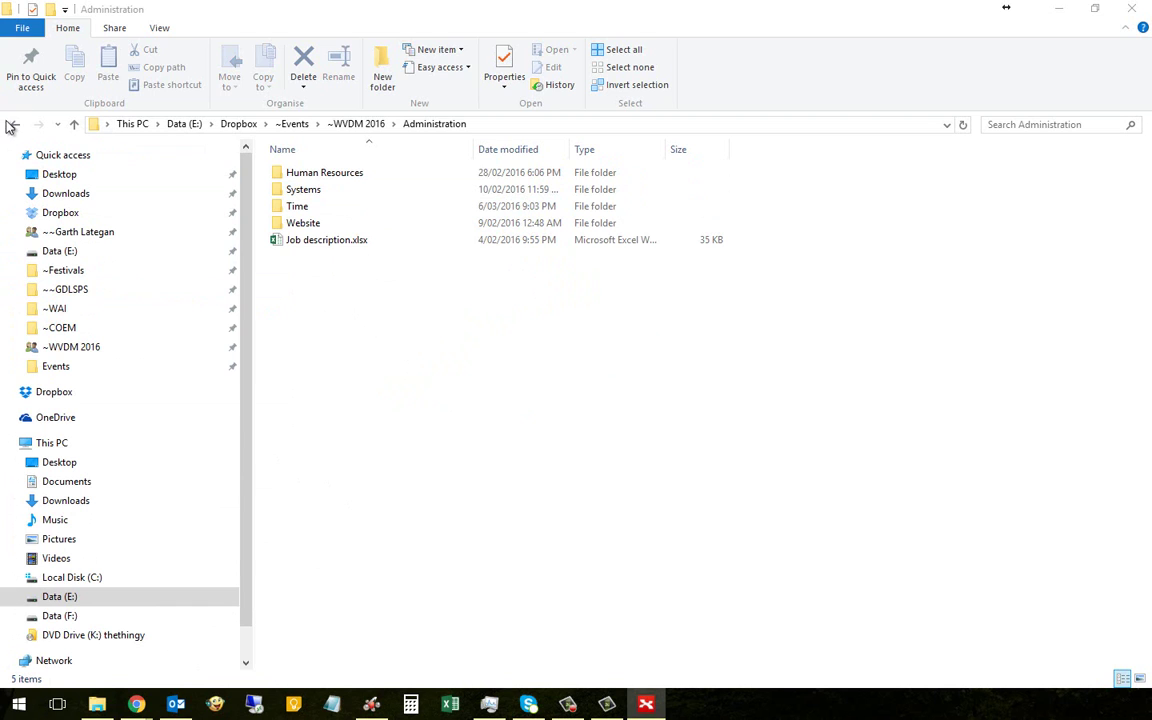
- Open World Vegan Day Process Flow 2016 V5.xmind from the Org Chart folder in XMind and look over the organisation chart
{"action": "left_click", "coordinate": [13, 124]}
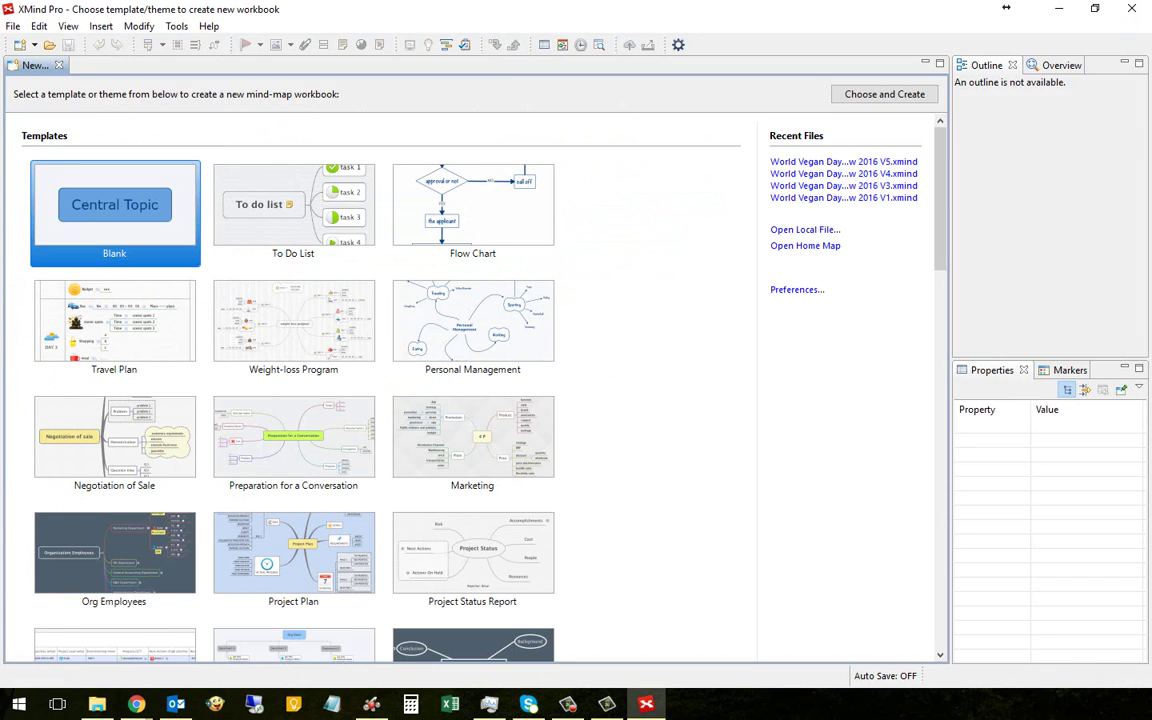
{"action": "left_click", "coordinate": [13, 26]}
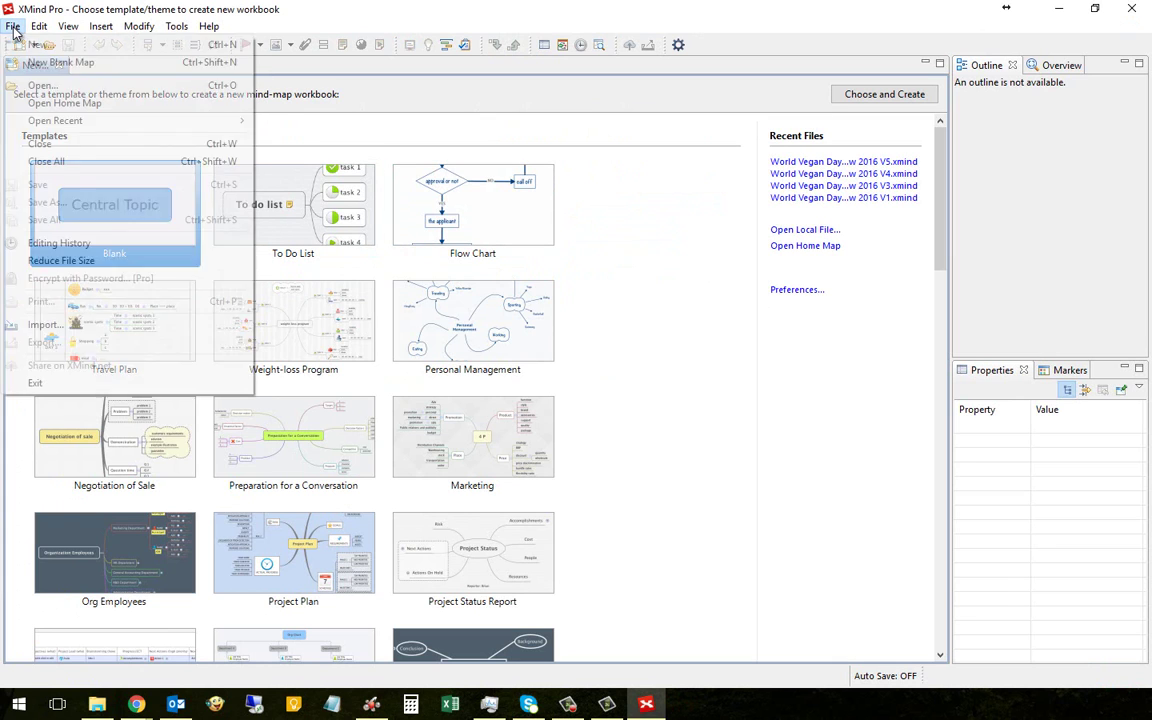
{"action": "left_click", "coordinate": [40, 84]}
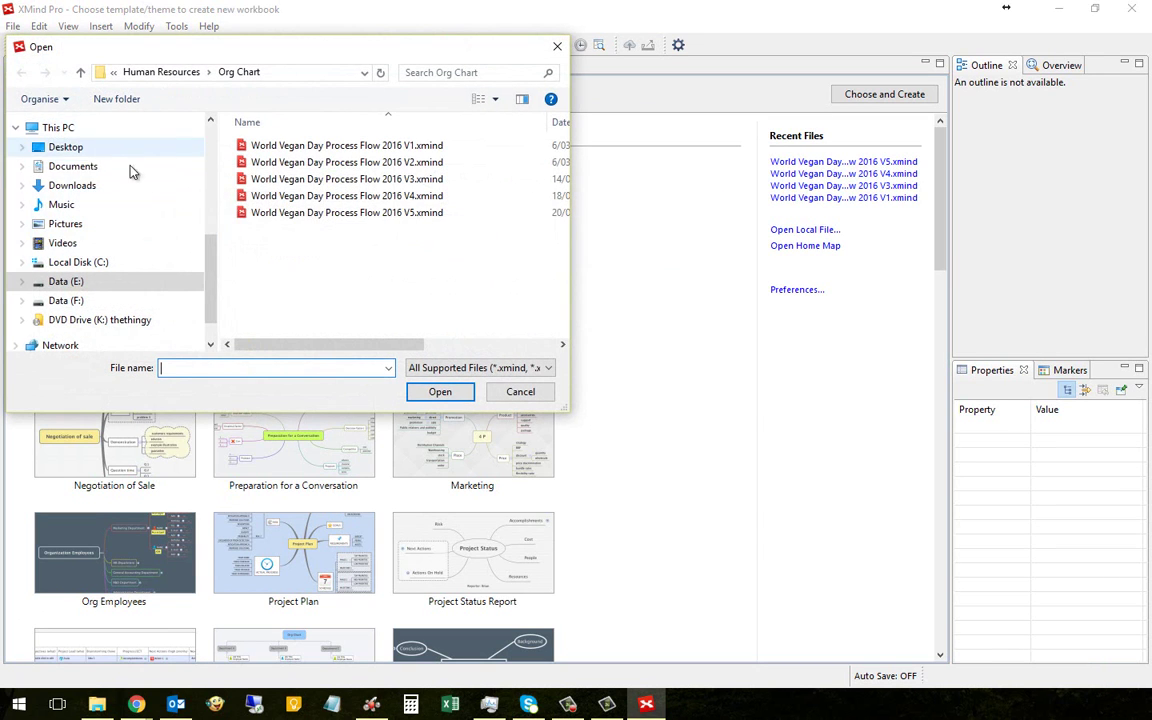
{"action": "double_click", "coordinate": [332, 214]}
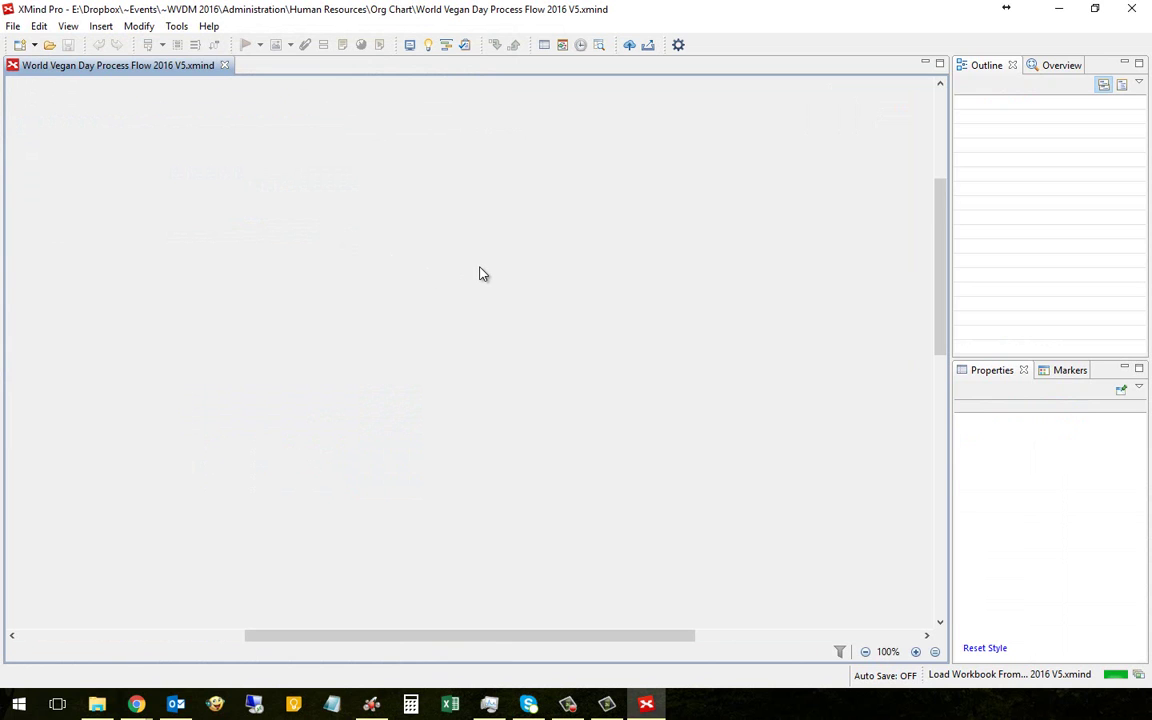
{"action": "scroll", "coordinate": [530, 320], "scroll_direction": "down", "scroll_amount": 3}
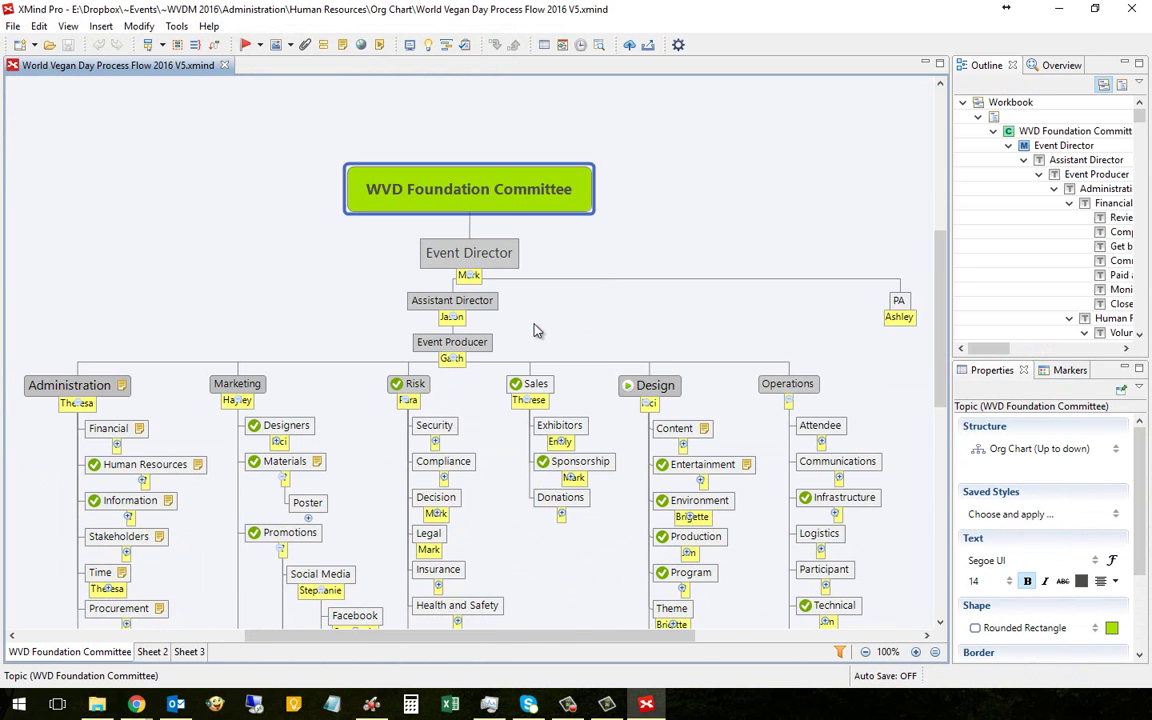
{"action": "scroll", "coordinate": [420, 395], "scroll_direction": "down", "scroll_amount": 3}
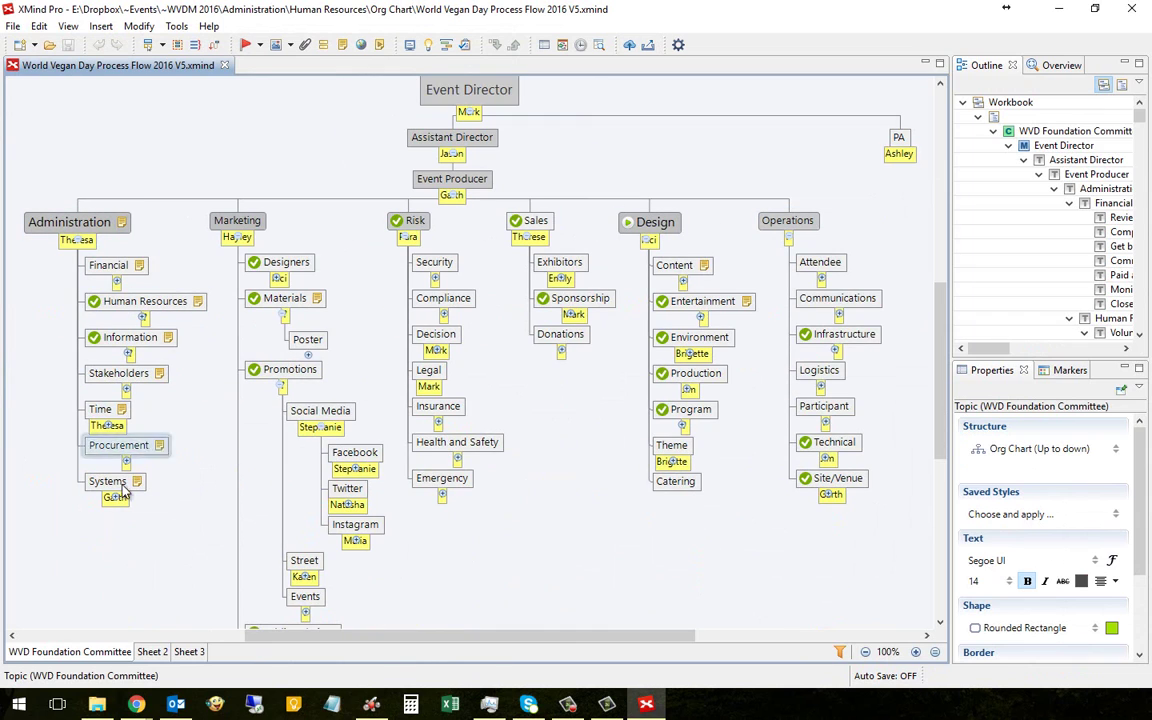
- Switch back to File Explorer, look into Administration's Human Resources subfolder, and return to the ~WVDM 2016 folder
{"action": "left_click", "coordinate": [1058, 10]}
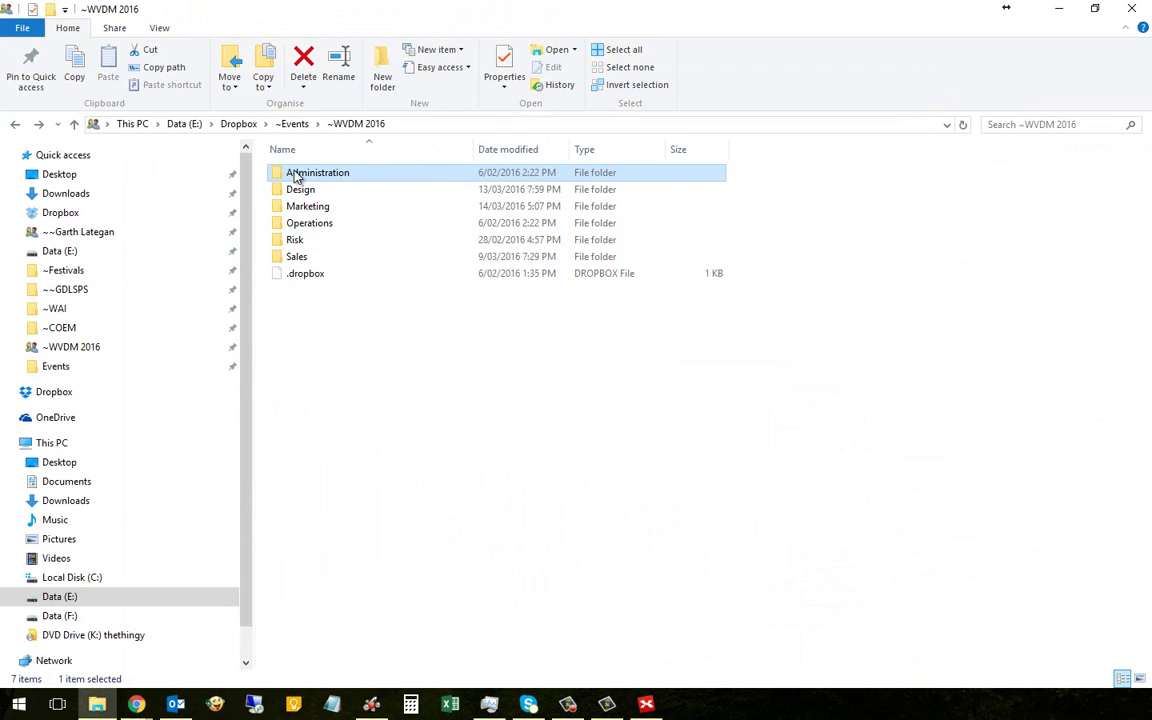
{"action": "double_click", "coordinate": [295, 175]}
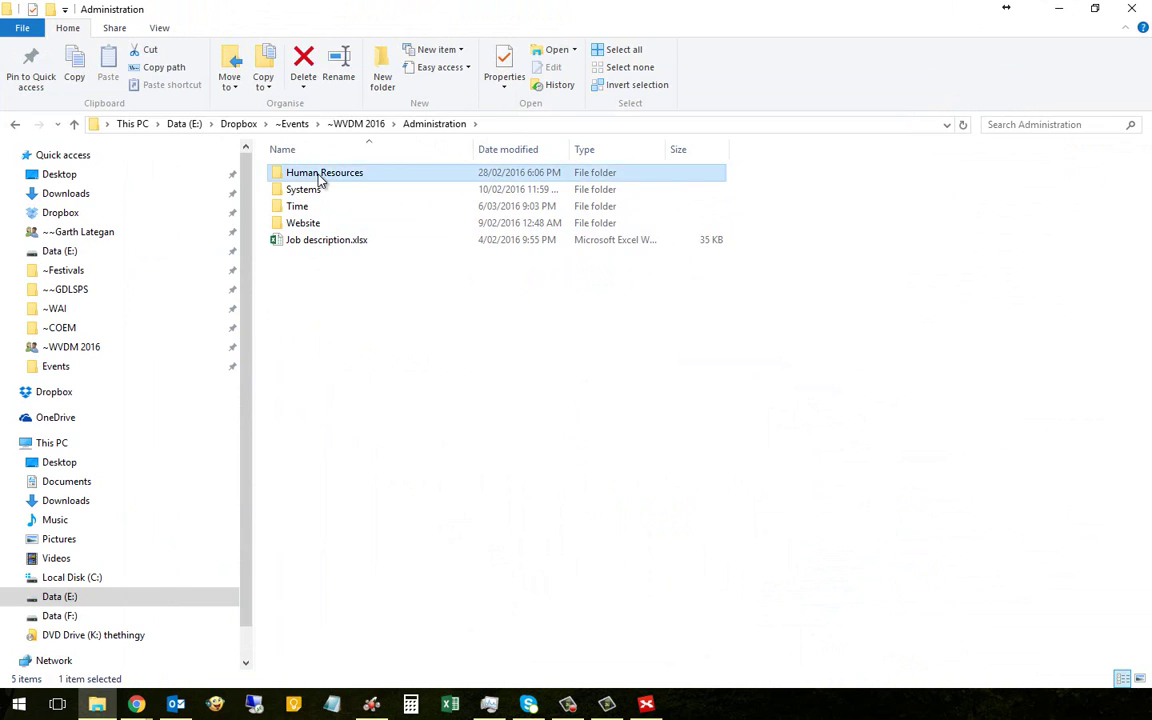
{"action": "double_click", "coordinate": [320, 178]}
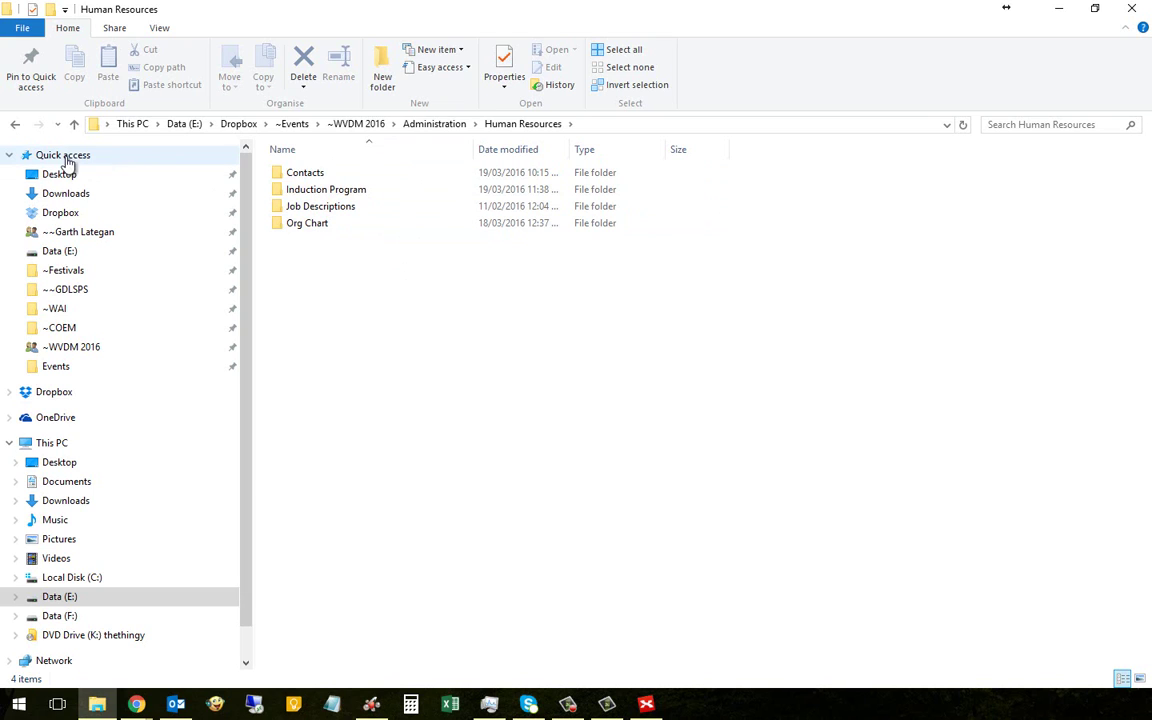
{"action": "left_click", "coordinate": [16, 127]}
{"action": "left_click", "coordinate": [16, 127]}
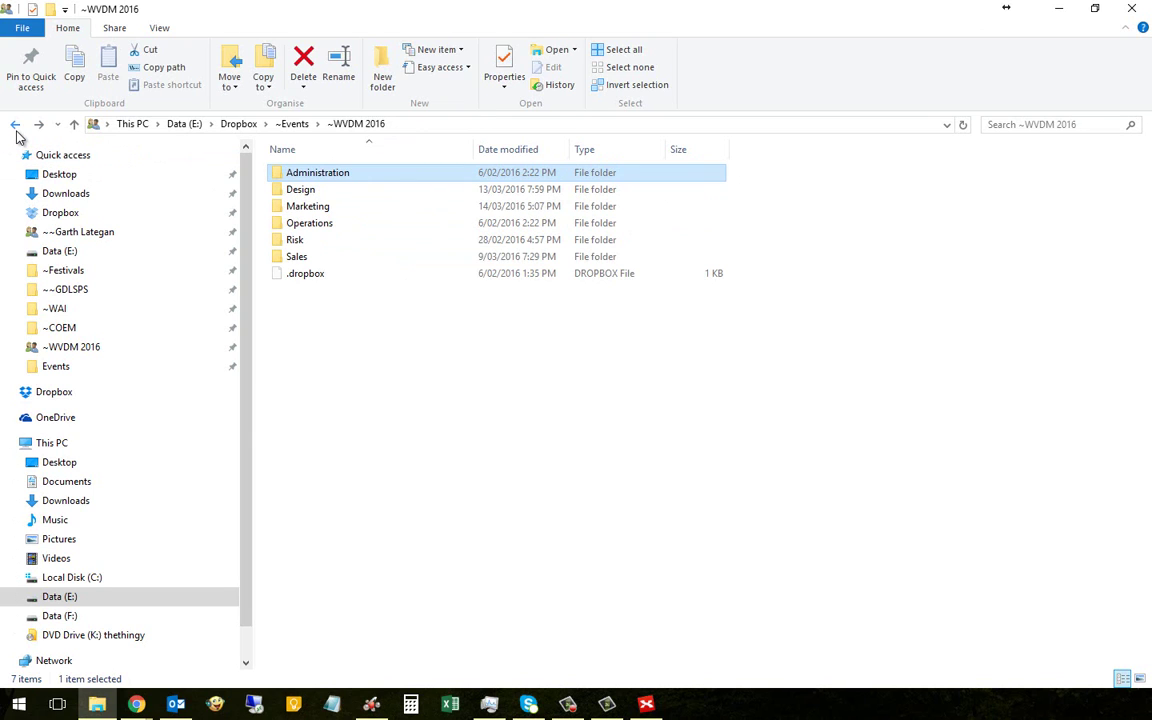
- Open Job description.xlsx from the Administration folder and look through the topics on its Operations sheet
{"action": "double_click", "coordinate": [310, 175]}
{"action": "double_click", "coordinate": [310, 241]}
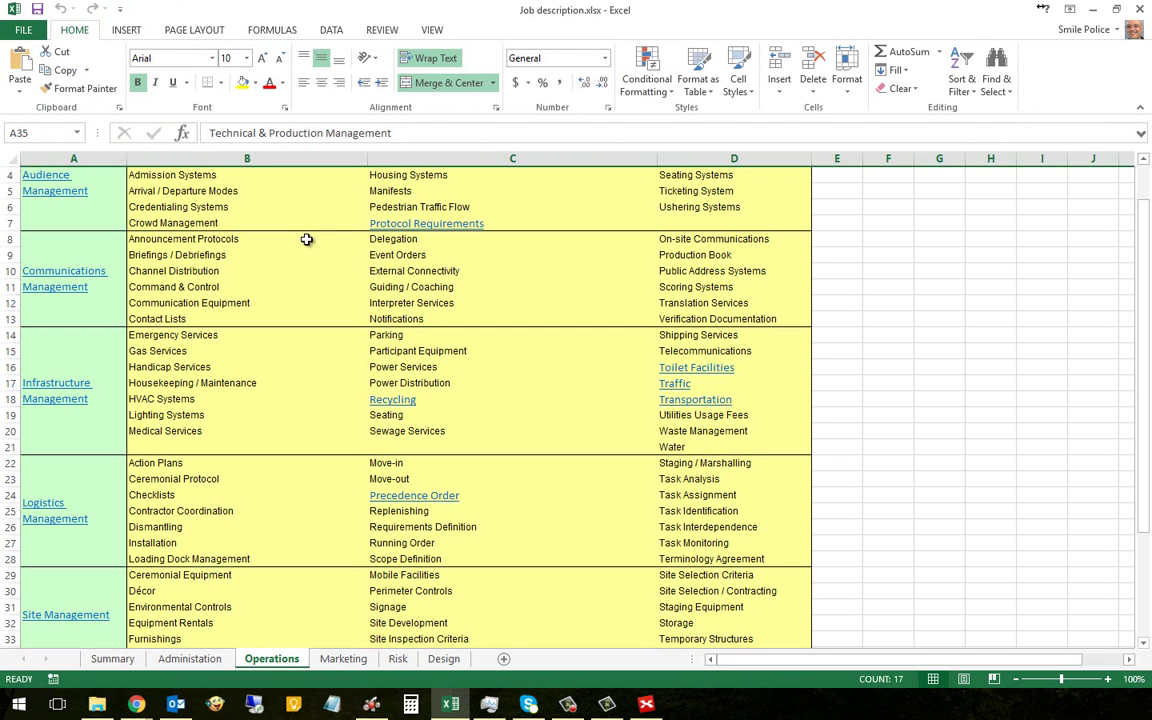
{"action": "scroll", "coordinate": [437, 318], "scroll_direction": "down", "scroll_amount": 3}
{"action": "scroll", "coordinate": [437, 318], "scroll_direction": "down", "scroll_amount": 3}
{"action": "scroll", "coordinate": [437, 318], "scroll_direction": "up", "scroll_amount": 7}
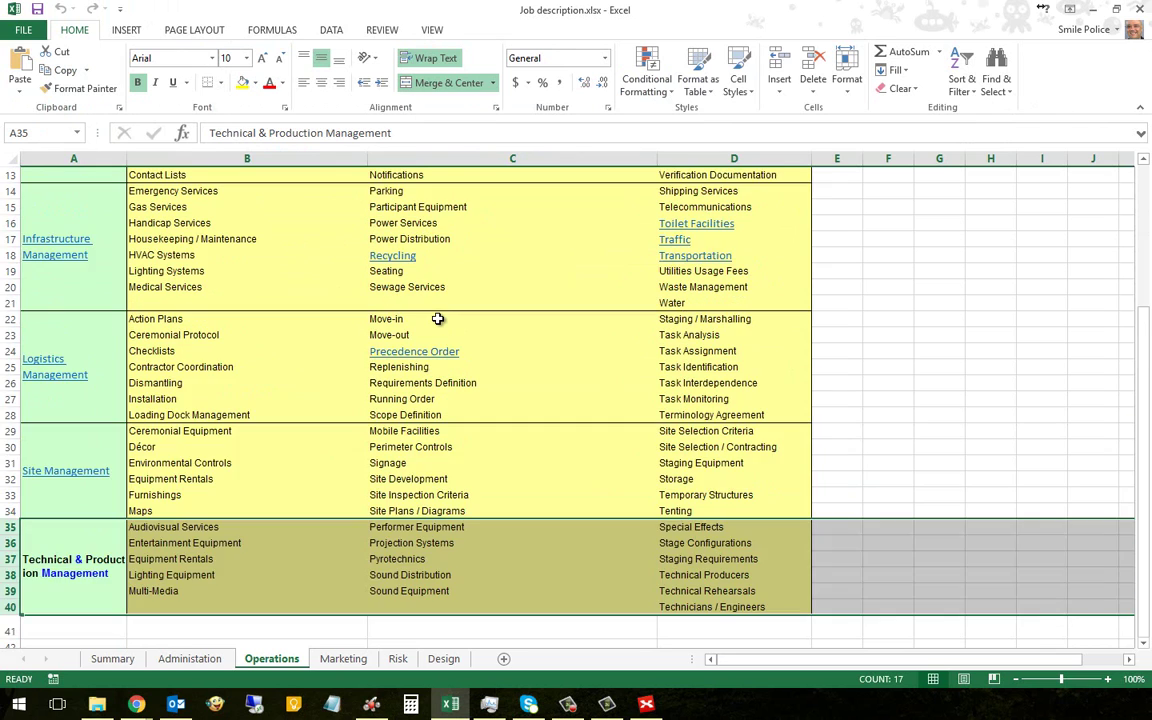
{"action": "left_click", "coordinate": [668, 192]}
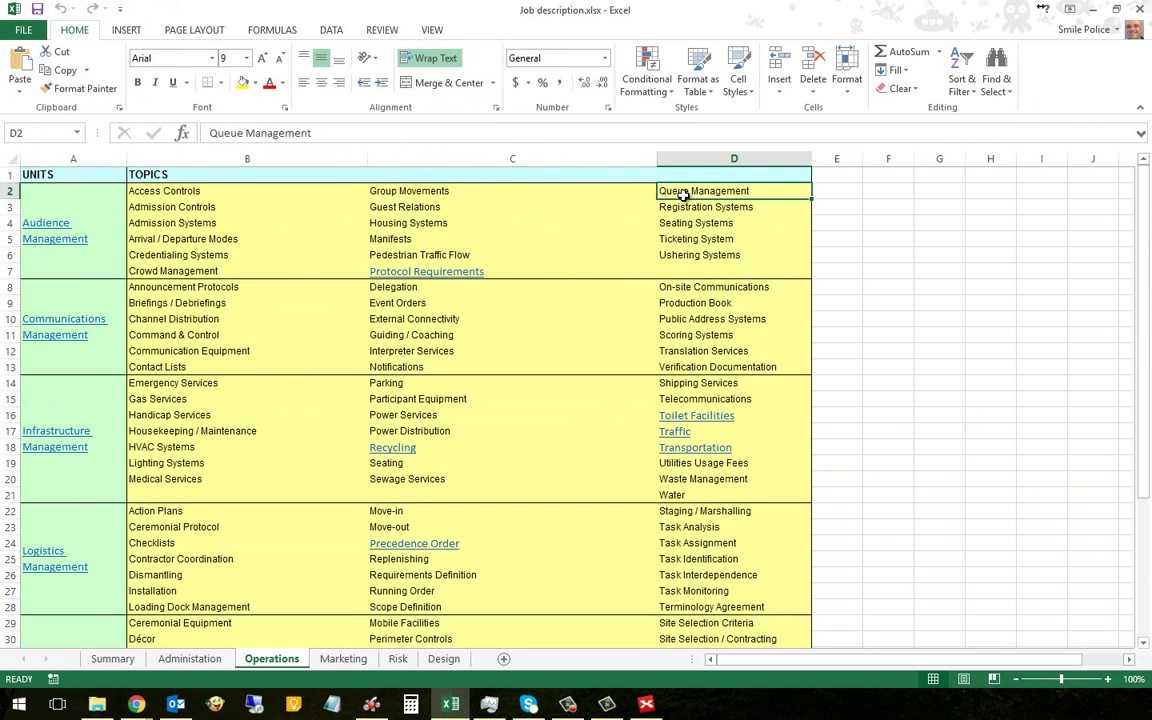
- Enter 454 in cell E4 and 6 in cell E5 of the Operations sheet, and save and close the workbook
{"action": "left_click", "coordinate": [835, 219]}
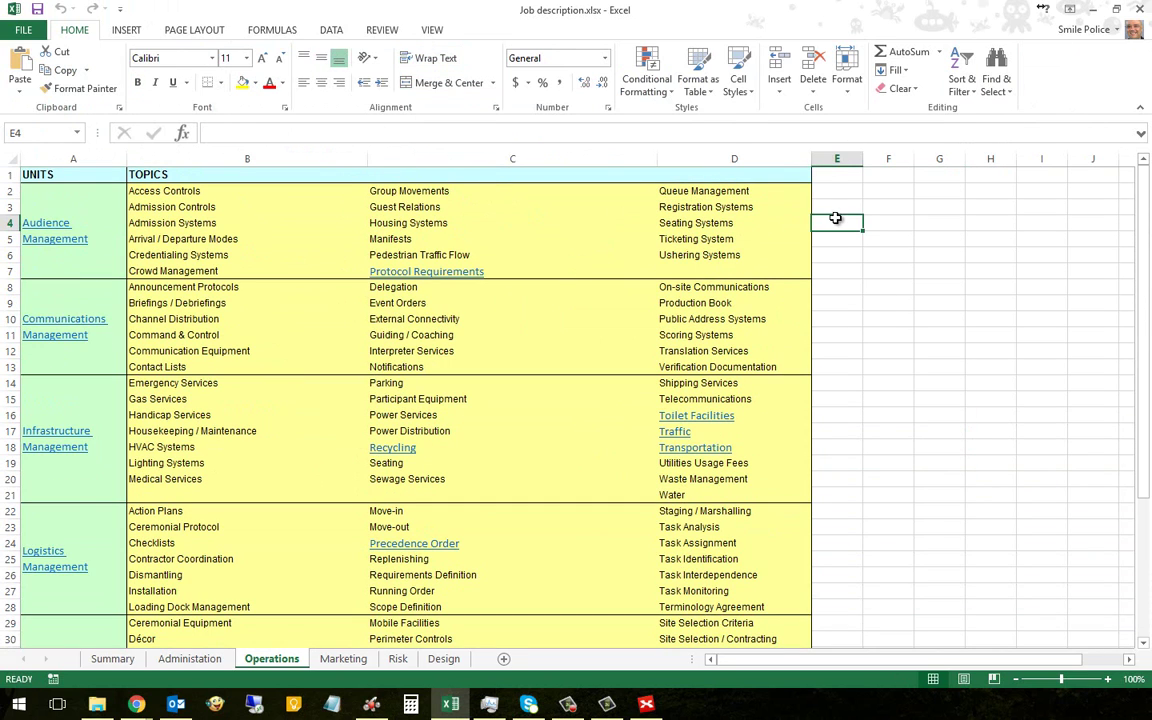
{"action": "type", "text": "454"}
{"action": "key", "text": "Return"}
{"action": "type", "text": "6"}
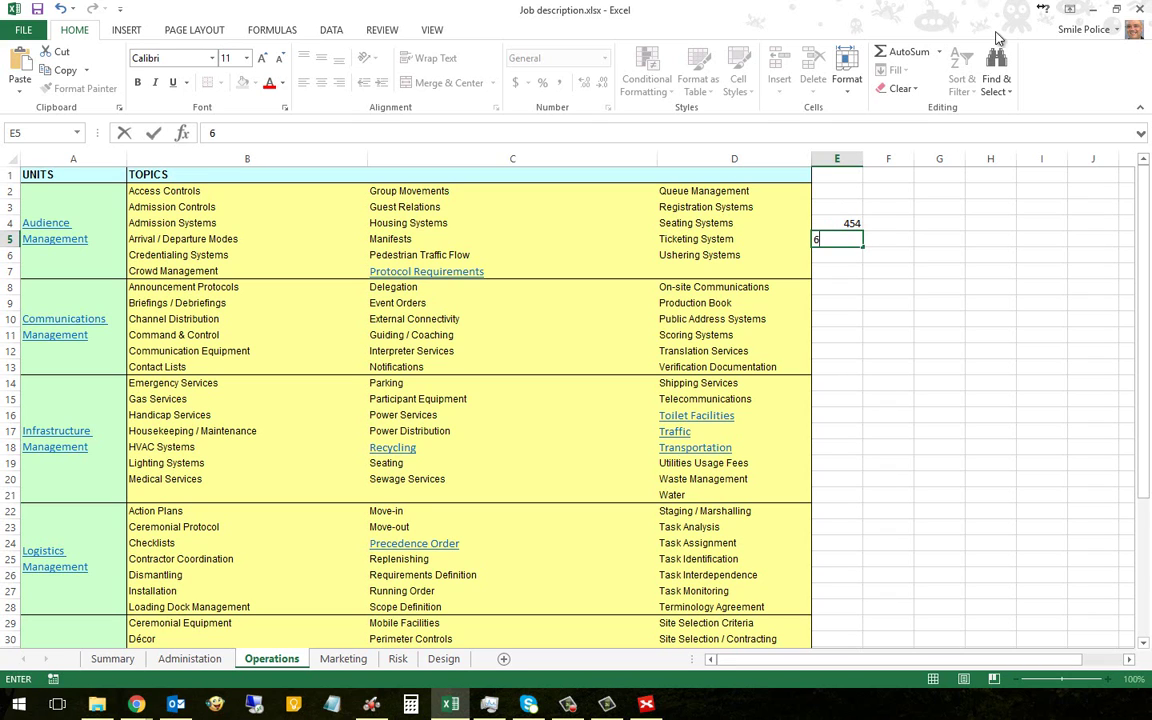
{"action": "left_click", "coordinate": [37, 9]}
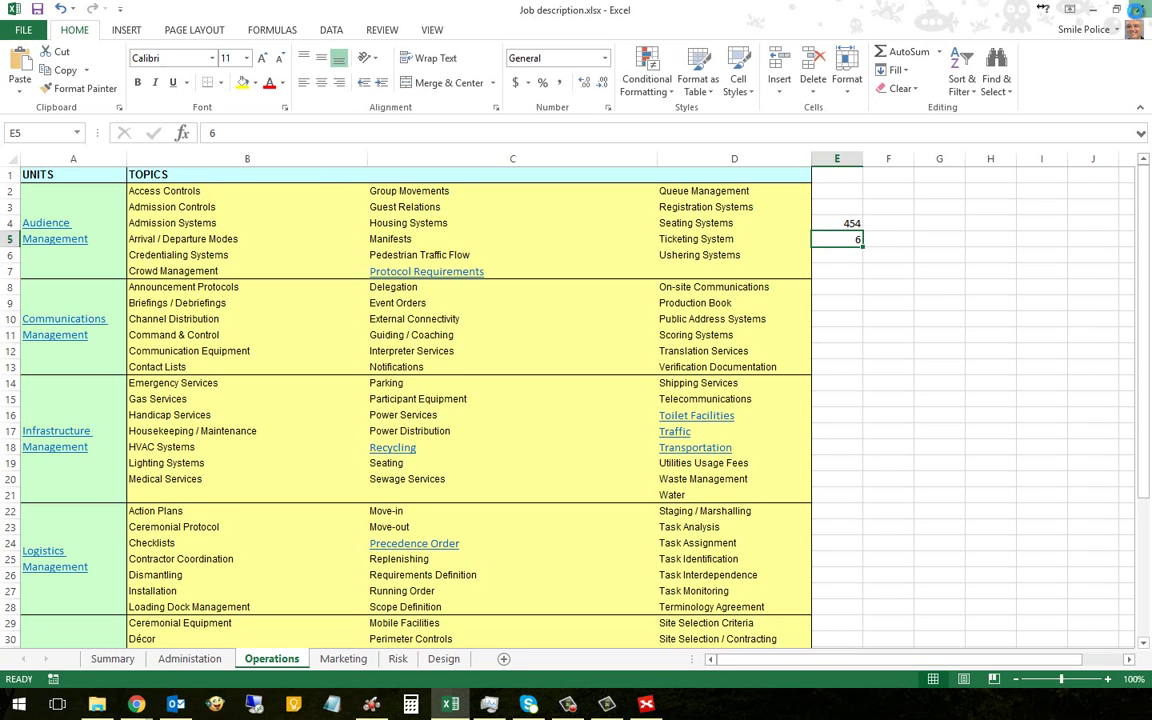
{"action": "left_click", "coordinate": [1140, 9]}
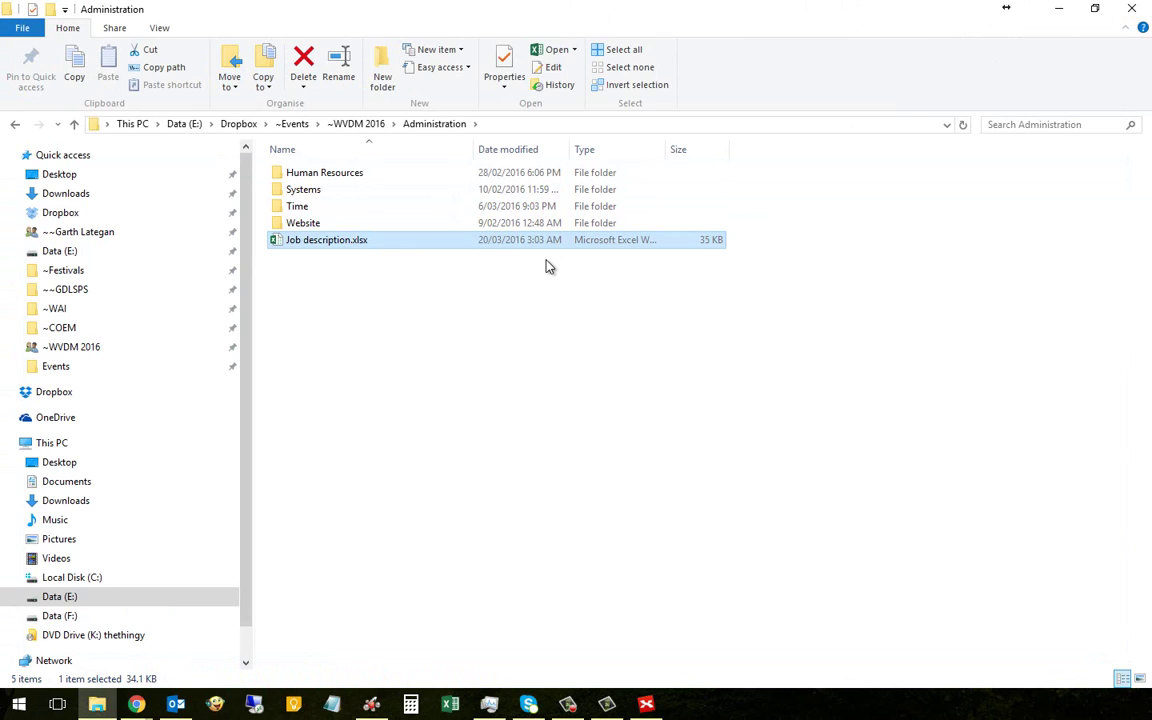
- Switch to Dropbox in Chrome, show the deleted files in the ~events folder, and return to the main Files list
{"action": "left_click", "coordinate": [373, 128]}
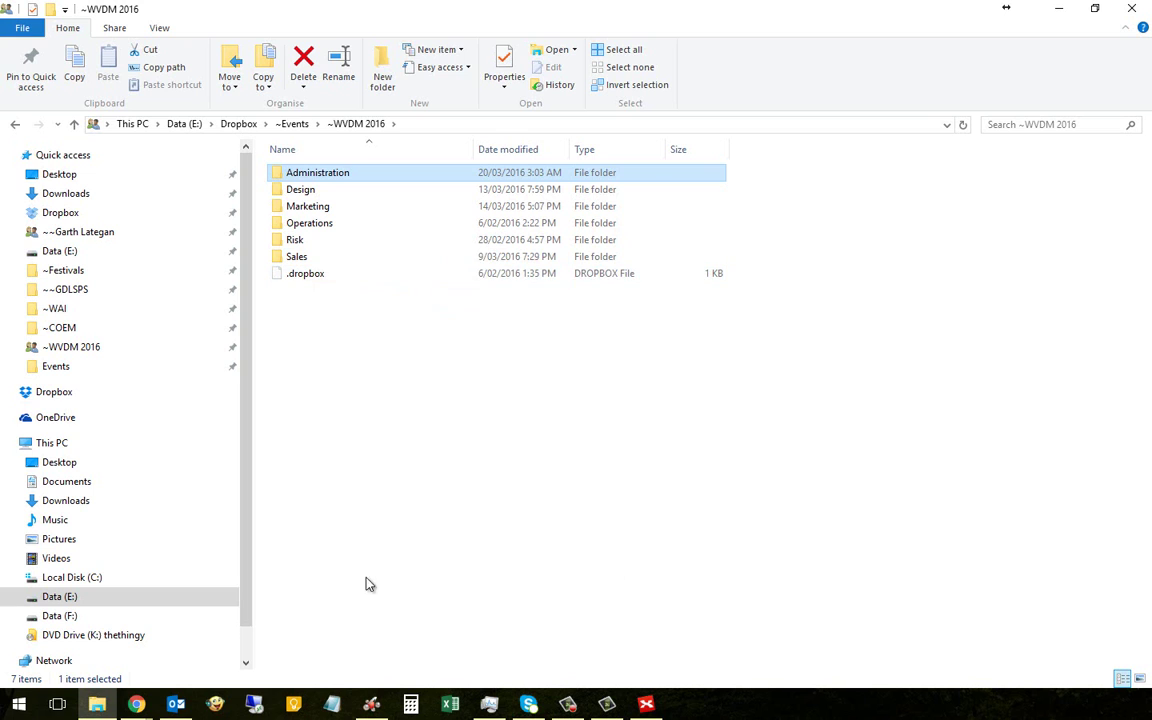
{"action": "mouse_move", "coordinate": [138, 705]}
{"action": "left_click", "coordinate": [95, 625]}
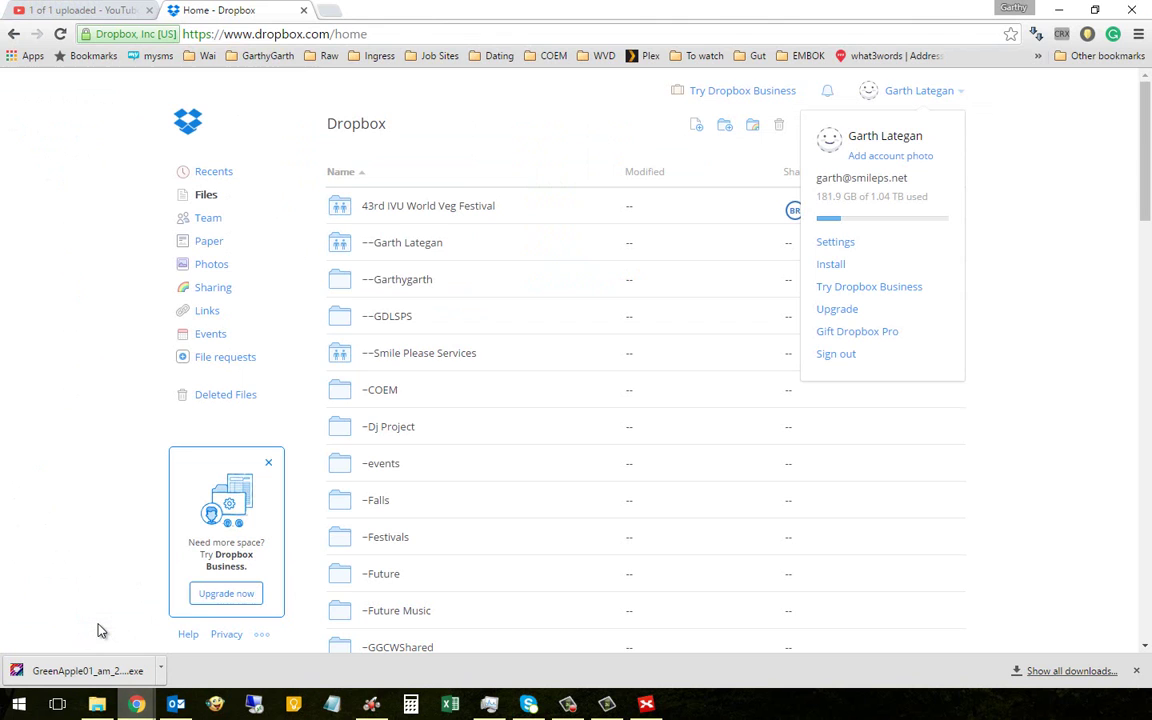
{"action": "scroll", "coordinate": [558, 347], "scroll_direction": "down", "scroll_amount": 1}
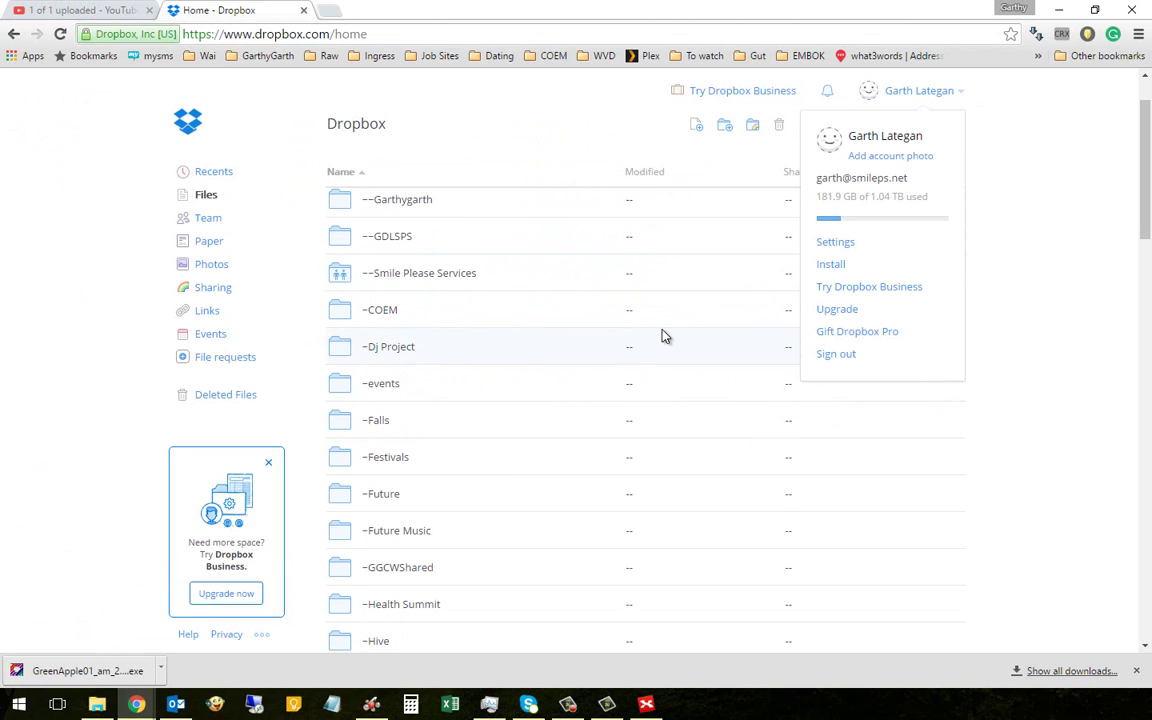
{"action": "scroll", "coordinate": [664, 336], "scroll_direction": "down", "scroll_amount": 1}
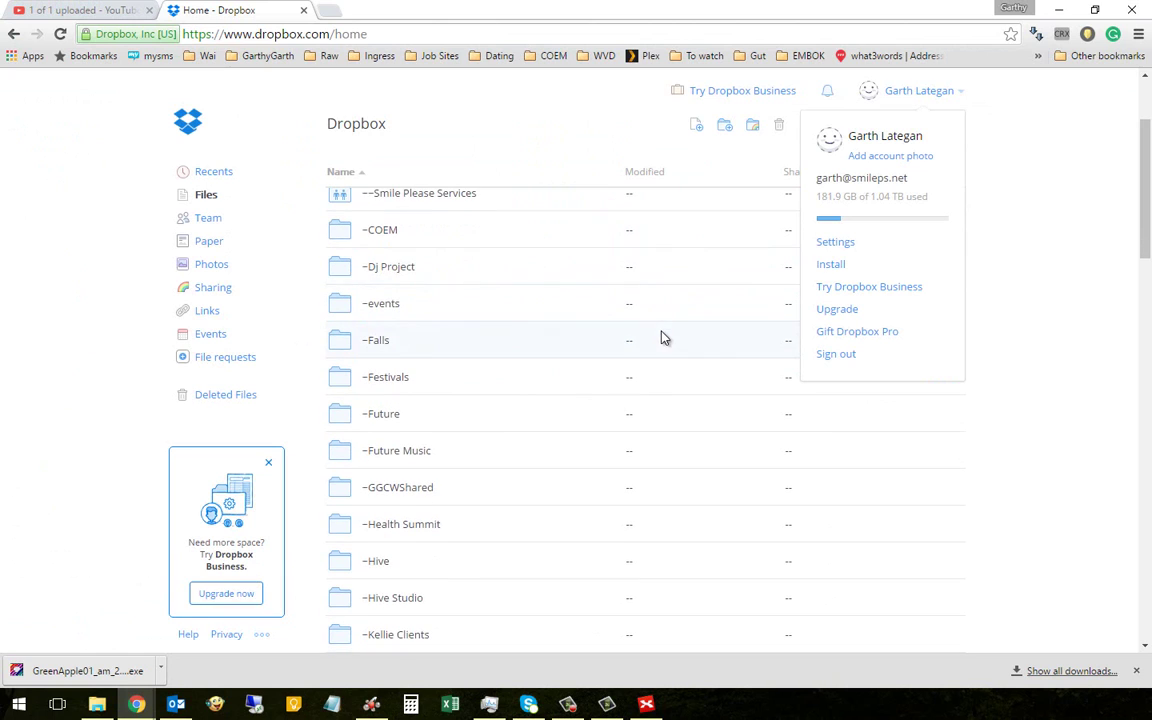
{"action": "left_click", "coordinate": [387, 313]}
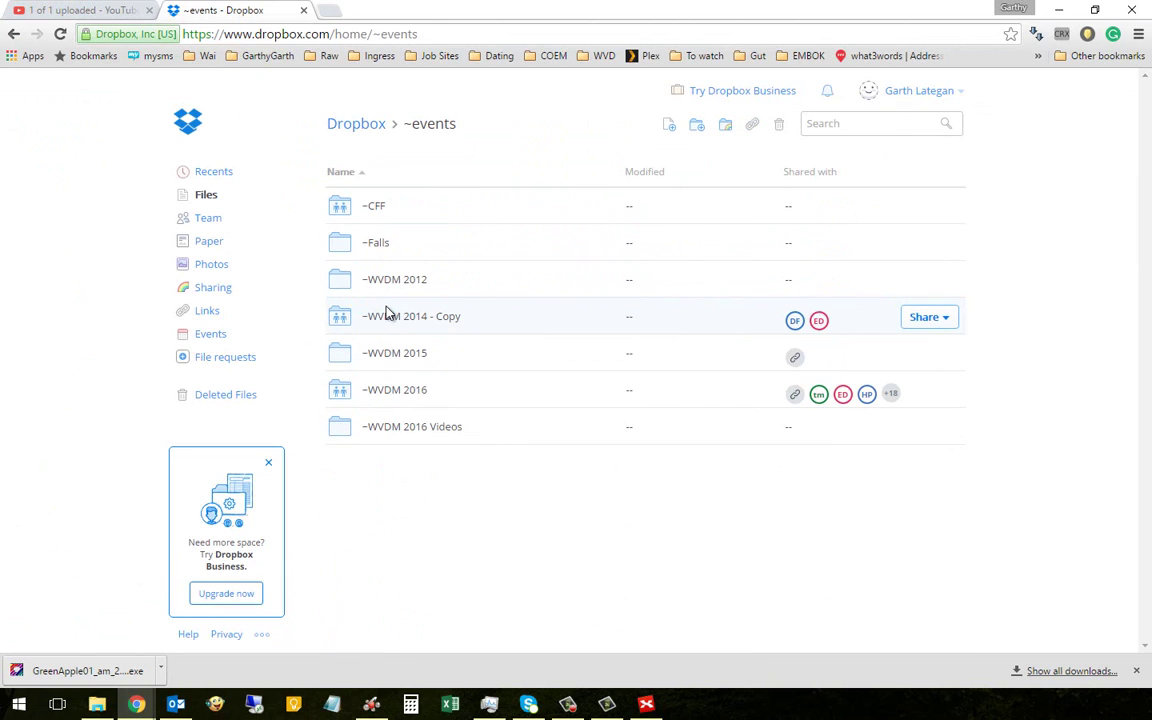
{"action": "left_click", "coordinate": [781, 126]}
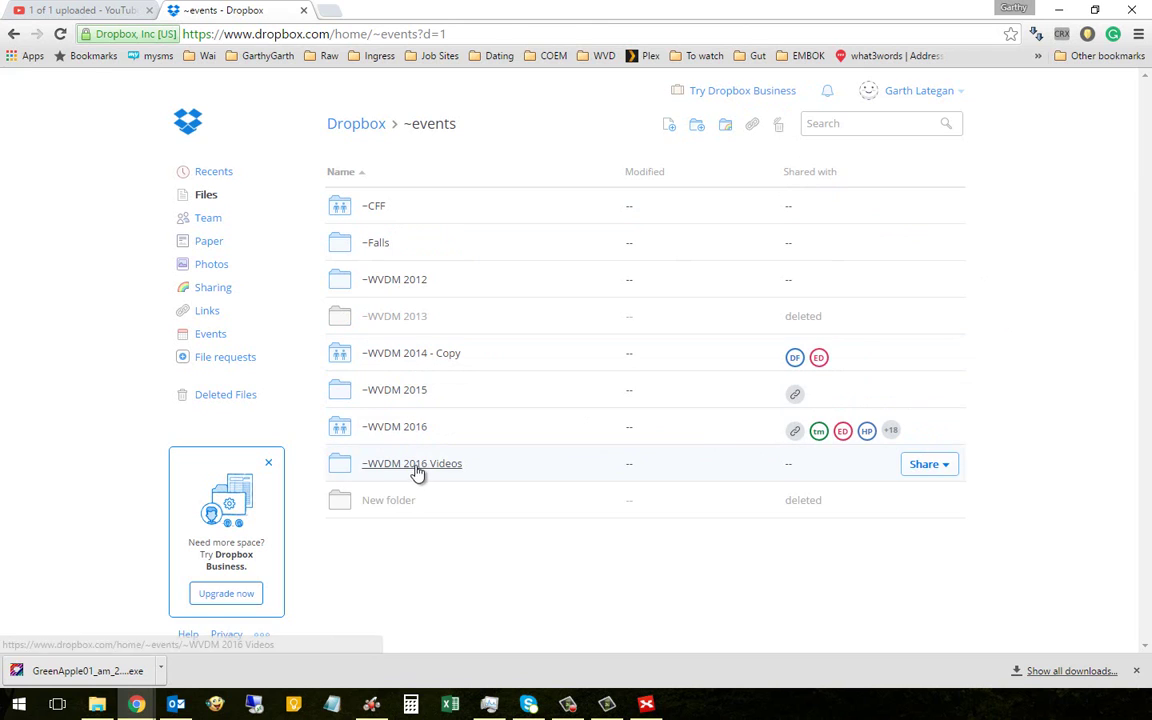
{"action": "left_click", "coordinate": [200, 195]}
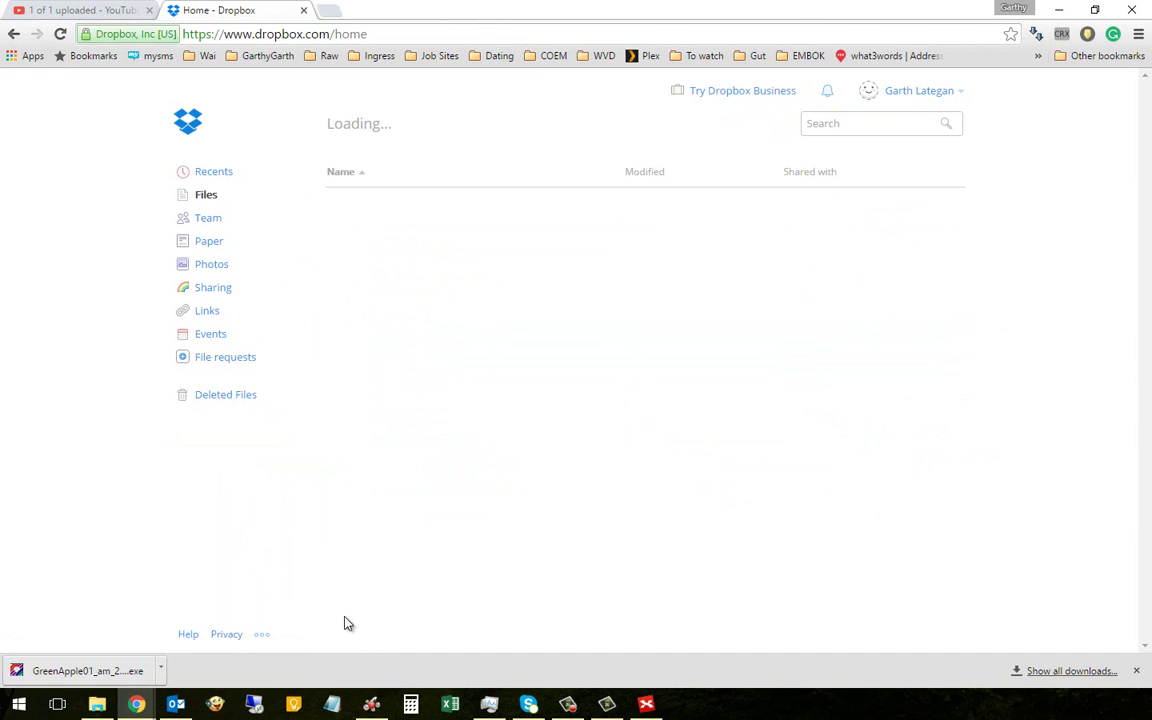
- Switch to File Explorer and open the Org Chart folder under Administration > Human Resources to view the process flow versions
{"action": "left_click", "coordinate": [97, 704]}
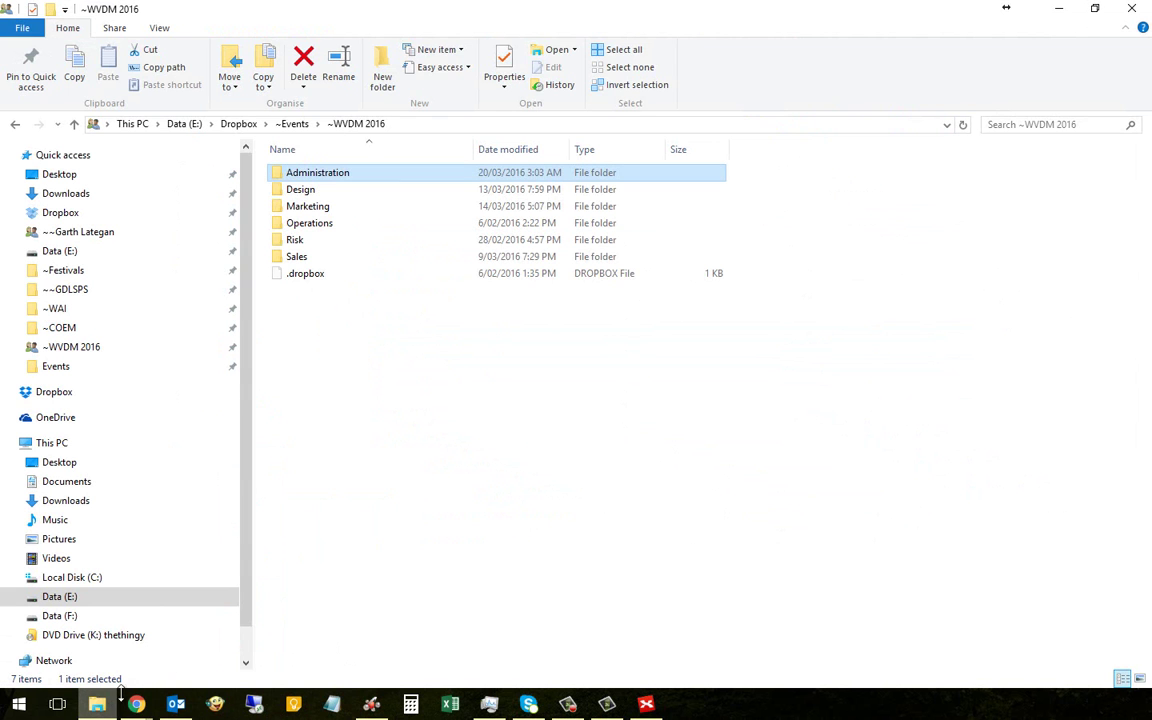
{"action": "double_click", "coordinate": [333, 176]}
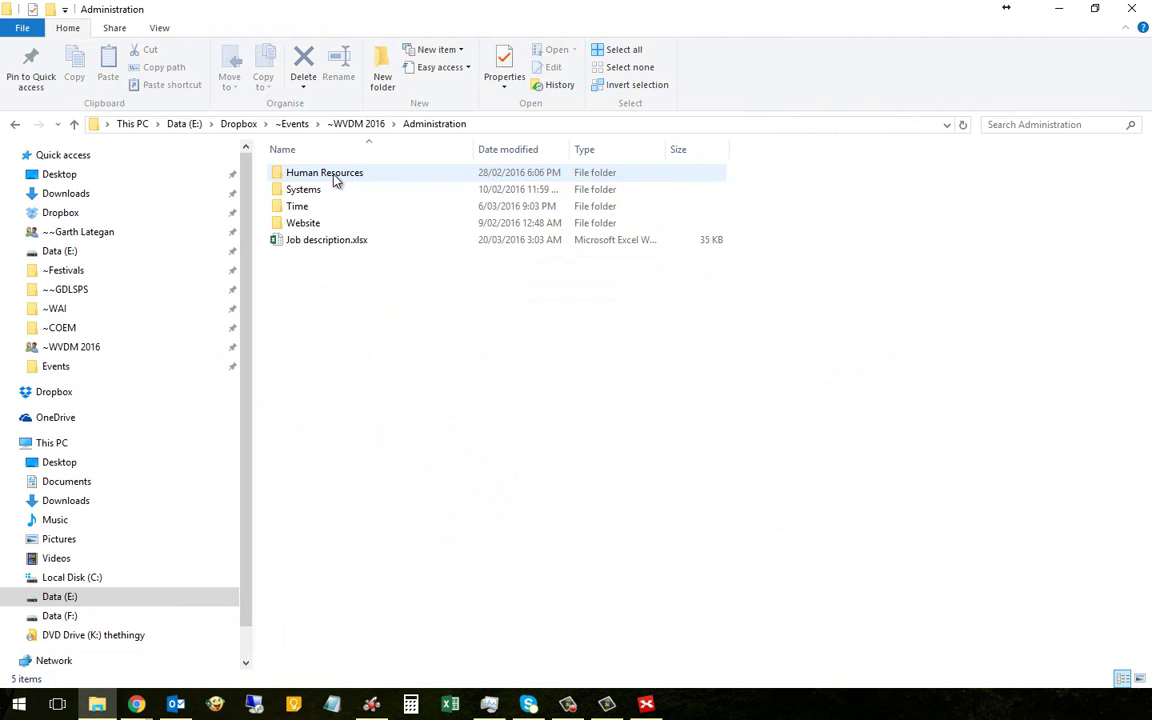
{"action": "double_click", "coordinate": [335, 176]}
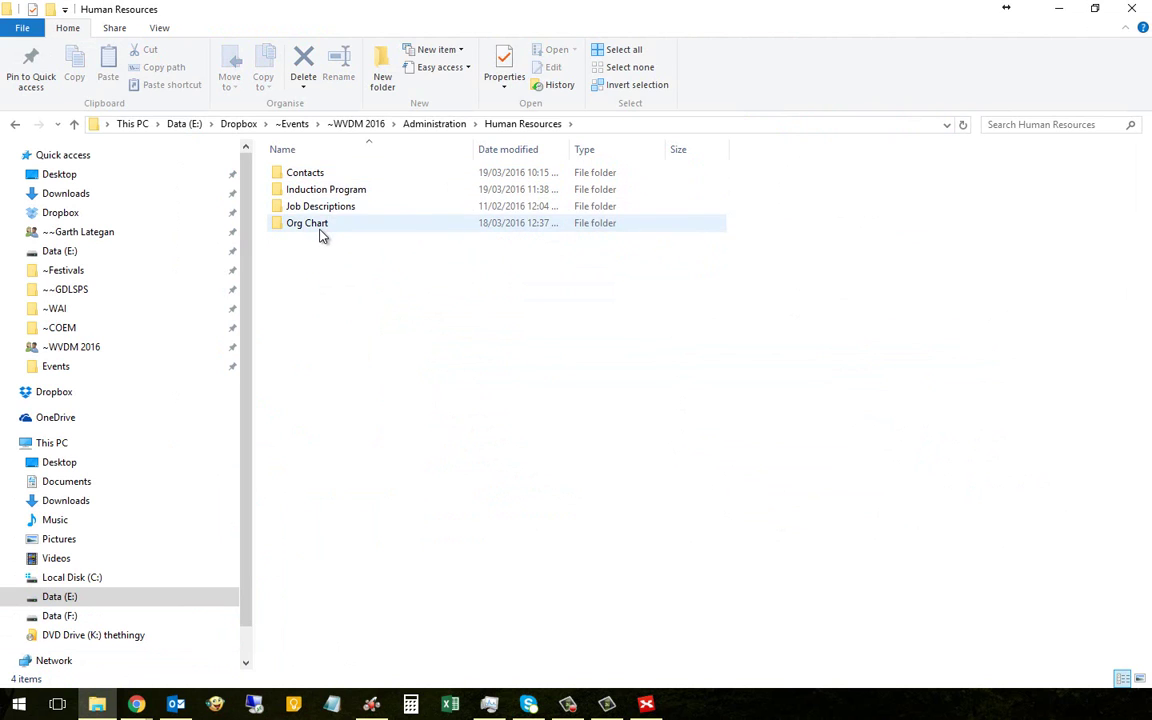
{"action": "double_click", "coordinate": [321, 225]}
{"action": "left_click", "coordinate": [453, 257]}
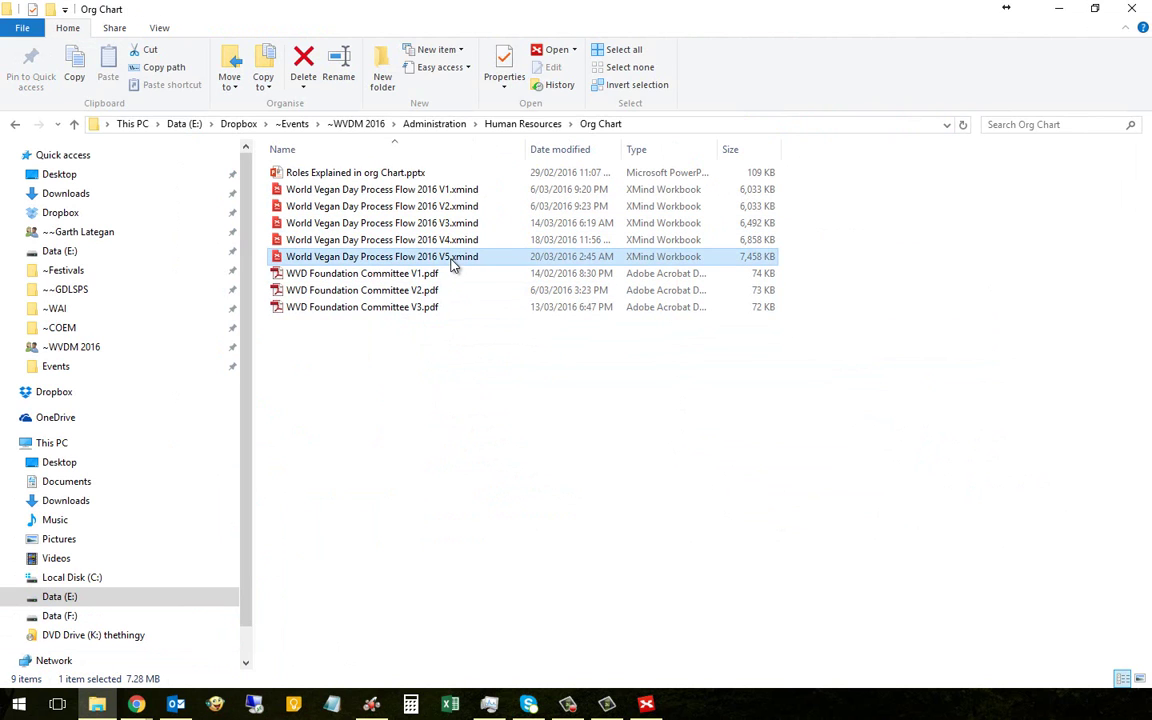
{"action": "left_click", "coordinate": [455, 190]}
{"action": "left_click", "coordinate": [453, 257]}
- Create a new folder named versions inside the Org Chart folder
{"action": "left_click", "coordinate": [382, 78]}
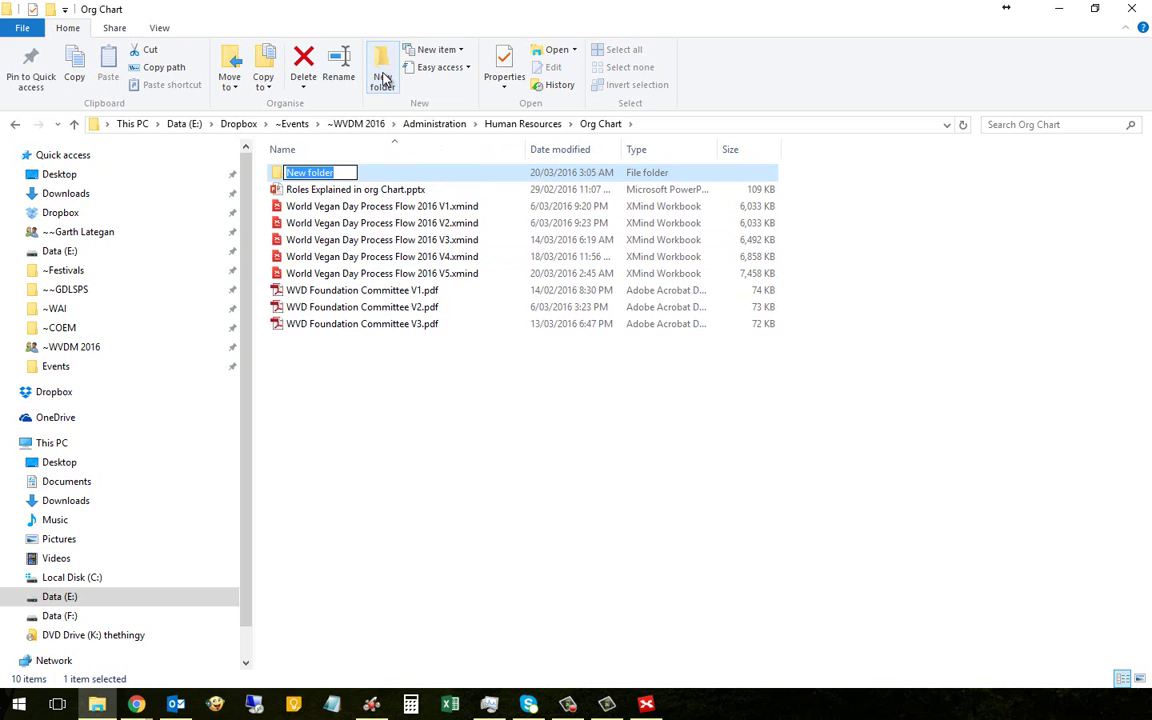
{"action": "type", "text": "e"}
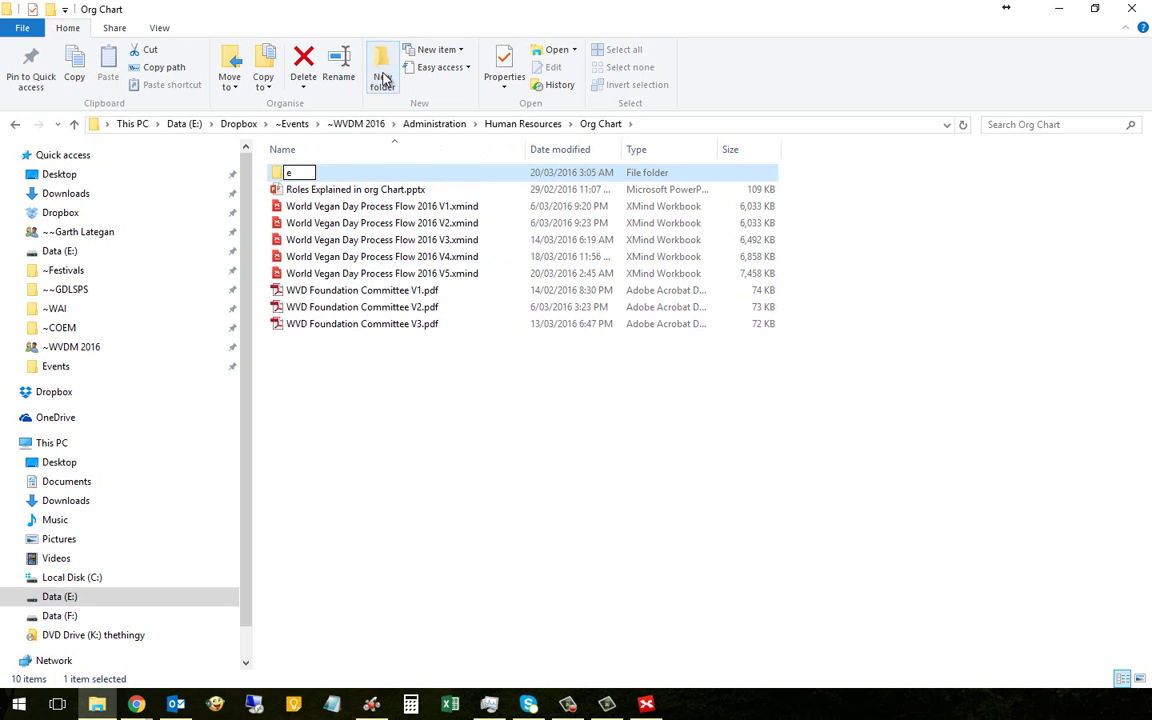
{"action": "type", "text": "versions"}
{"action": "key", "text": "Return"}
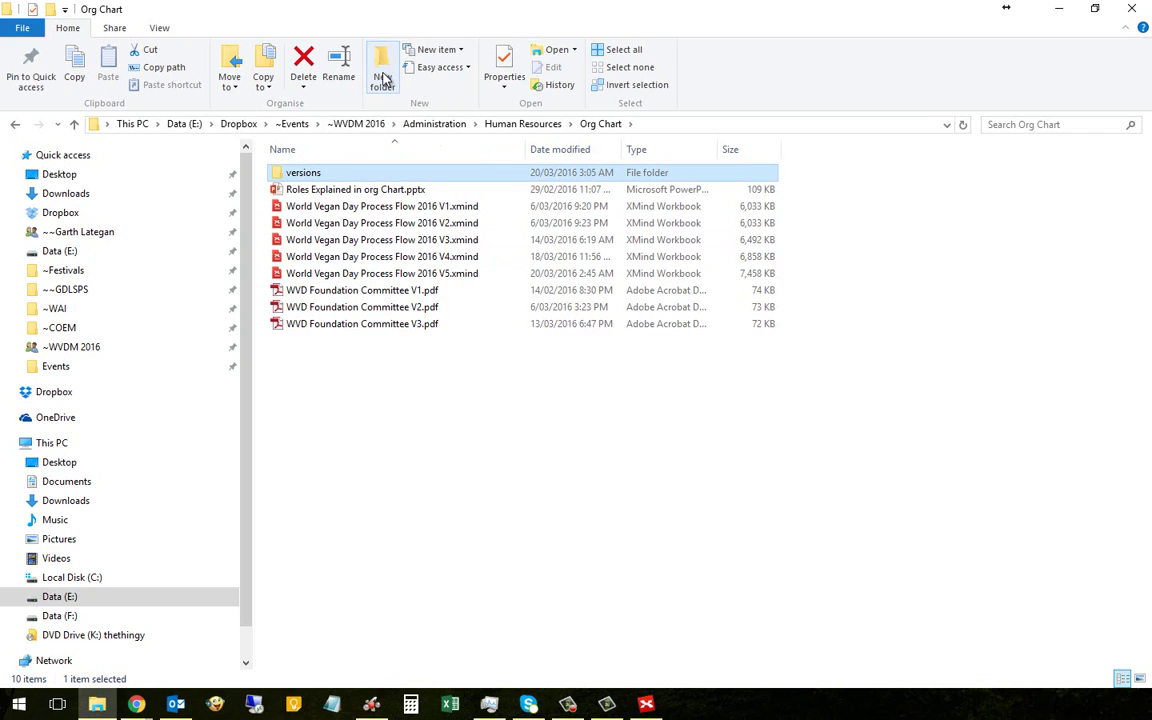
- Move the World Vegan Day Process Flow 2016 V1 to V4 XMind files into the versions folder
{"action": "left_click", "coordinate": [466, 207]}
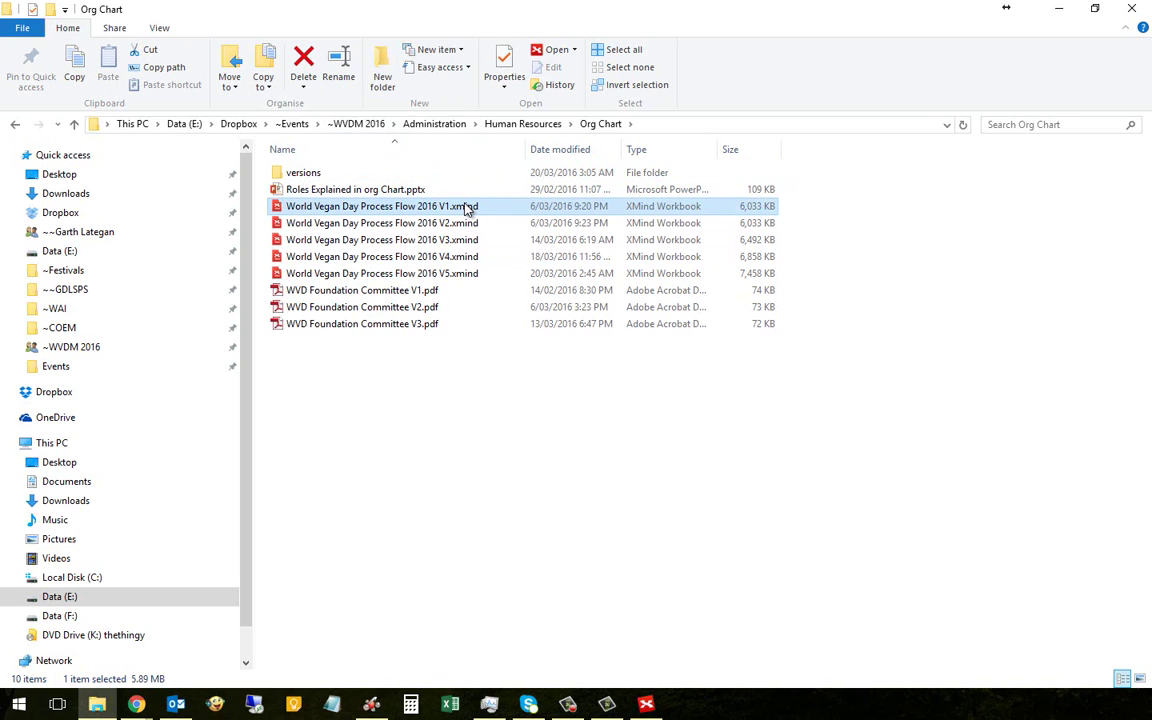
{"action": "key", "text": "shift+Down"}
{"action": "key", "text": "shift+Down"}
{"action": "key", "text": "shift+Down"}
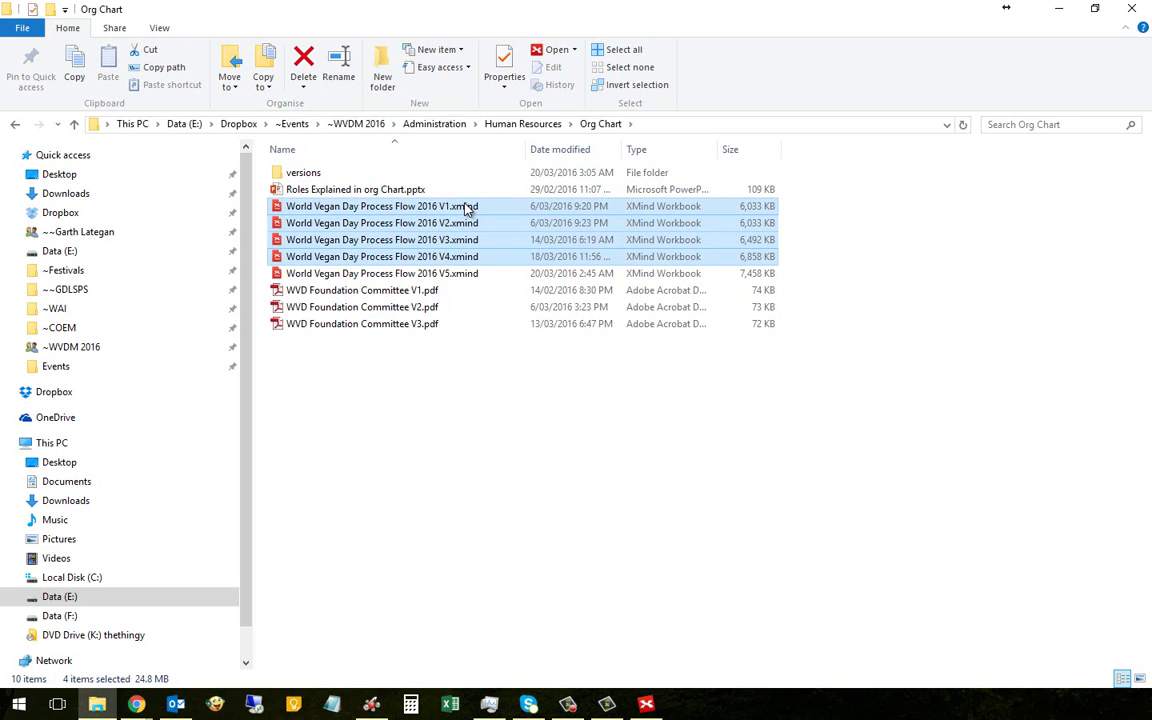
{"action": "left_click_drag", "start_coordinate": [466, 207], "coordinate": [456, 176]}
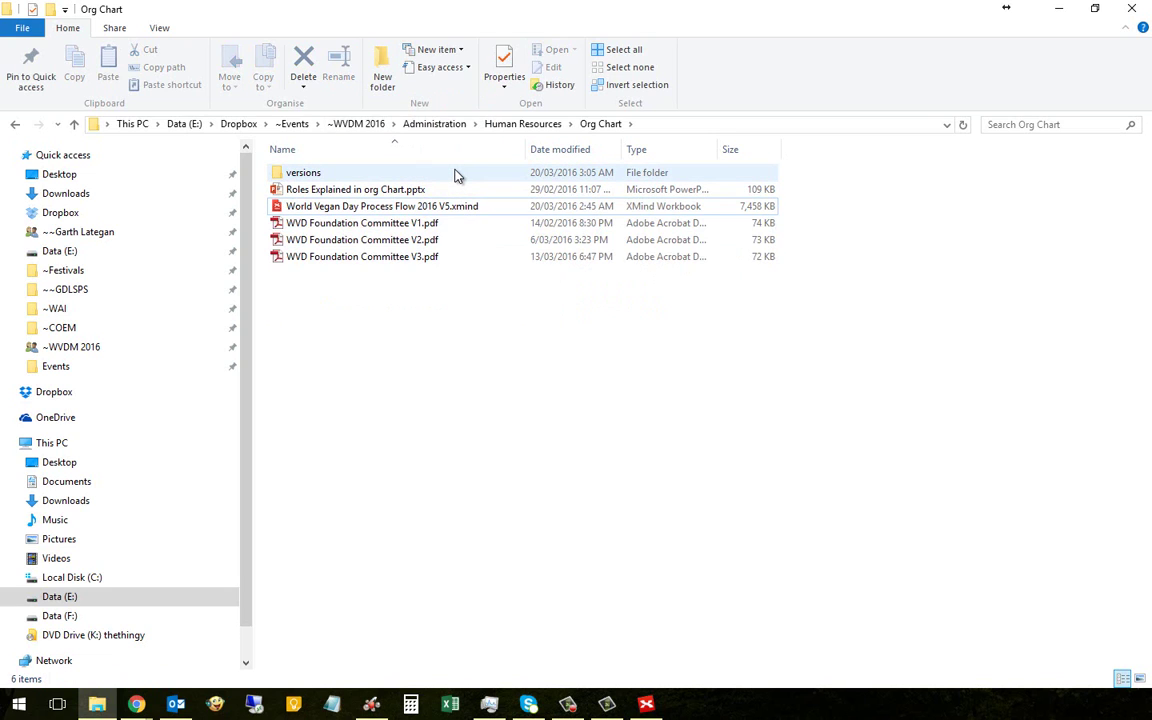
- Move the WVD Foundation Committee V1 and V2 PDF files into the versions folder
{"action": "left_click", "coordinate": [424, 224]}
{"action": "left_click", "coordinate": [426, 236], "text": "shift"}
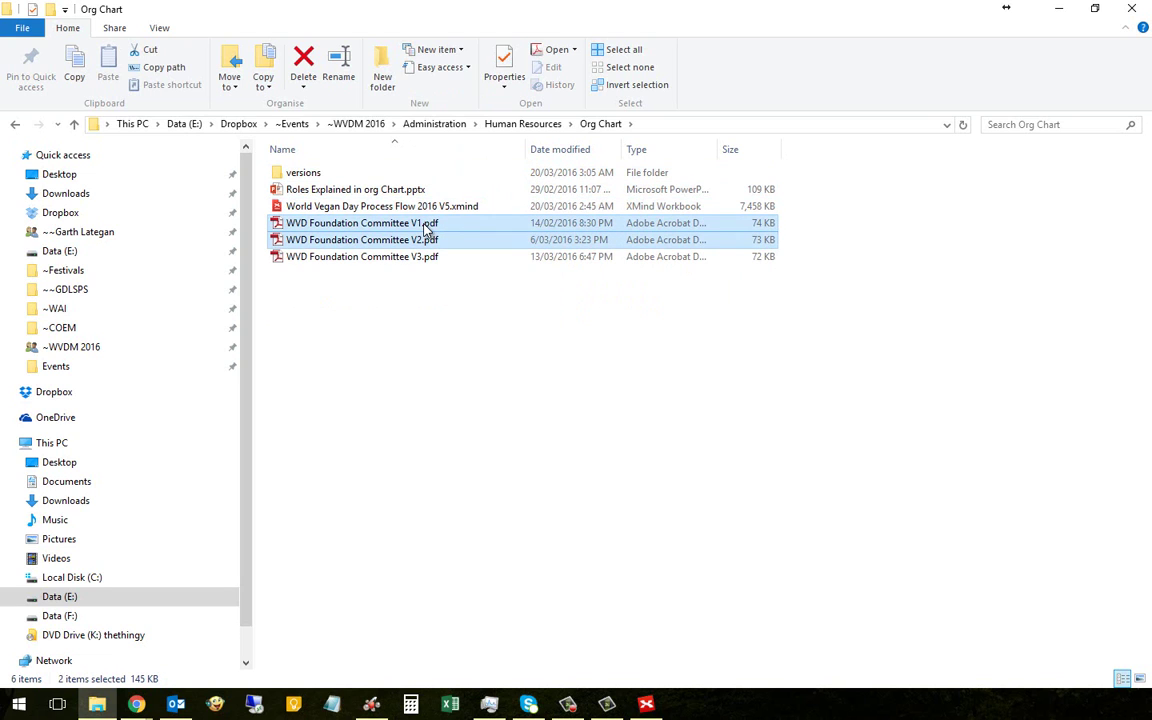
{"action": "left_click_drag", "start_coordinate": [426, 236], "coordinate": [434, 183]}
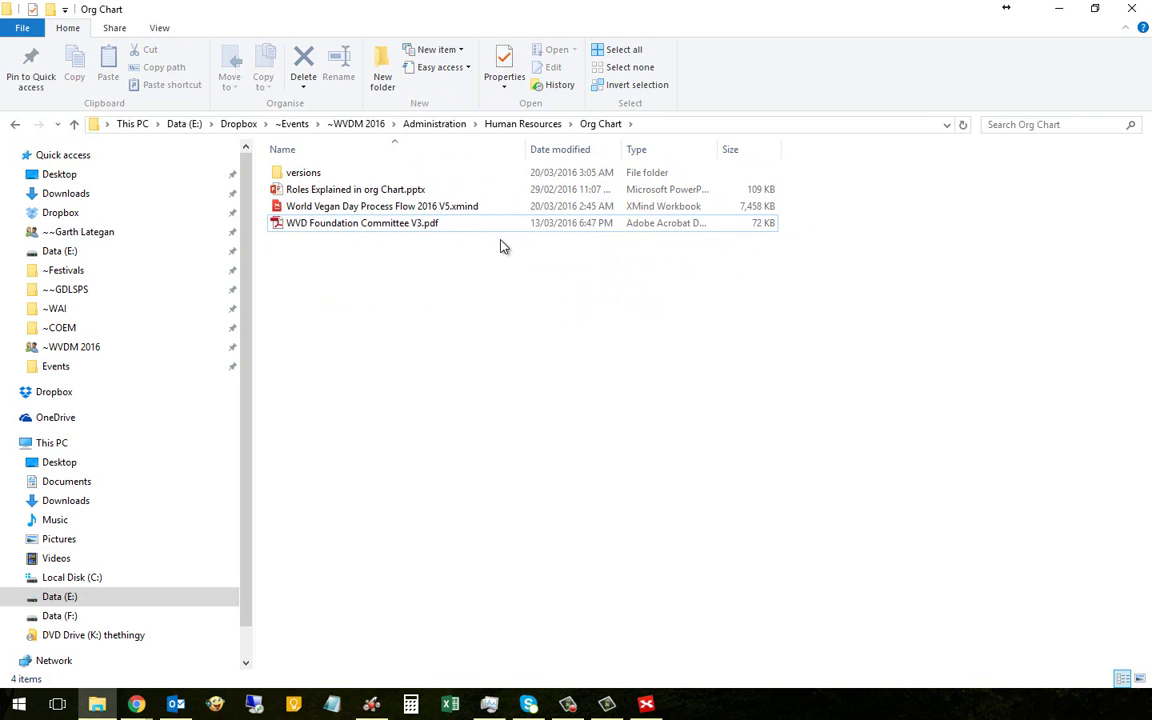
- Go back up from the Org Chart folder through Human Resources and Administration to the ~WVDM 2016 folder
{"action": "left_click", "coordinate": [15, 127]}
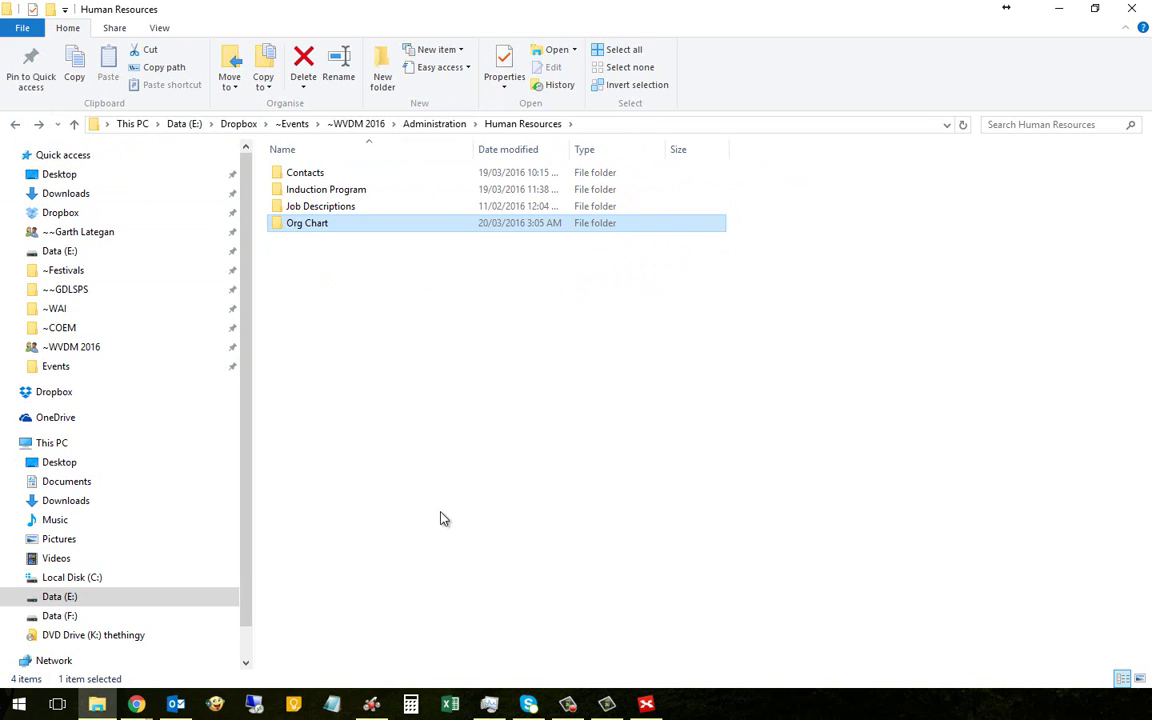
{"action": "left_click", "coordinate": [15, 124]}
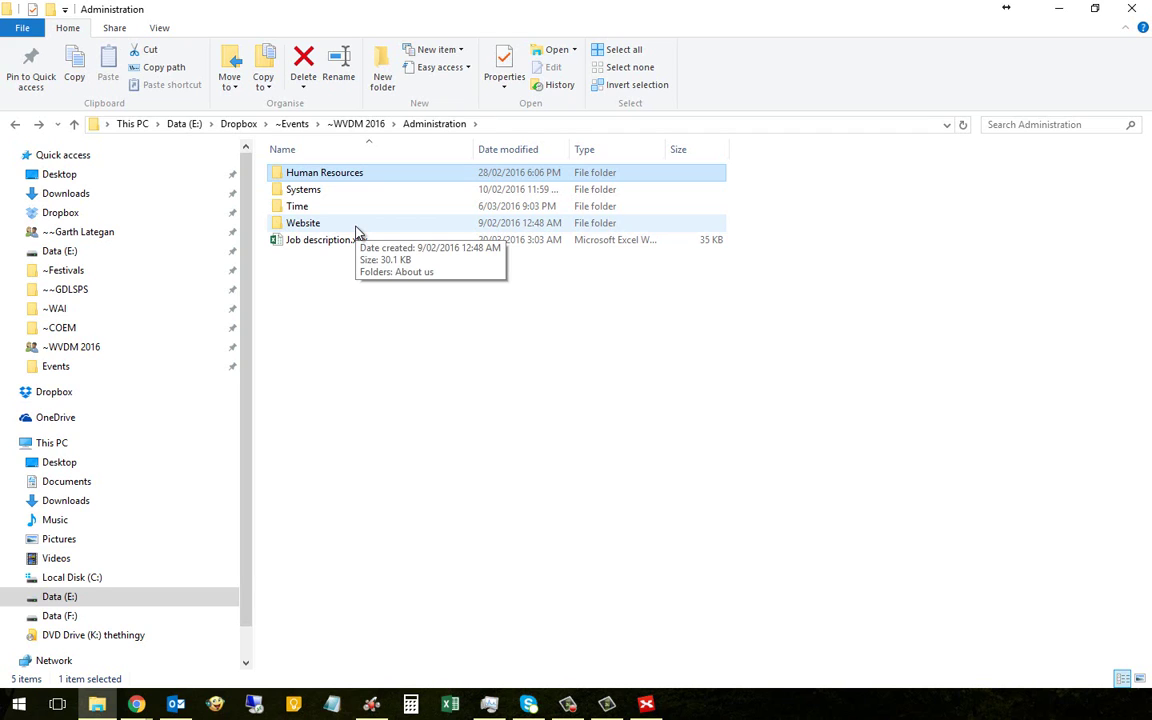
{"action": "left_click", "coordinate": [362, 124]}
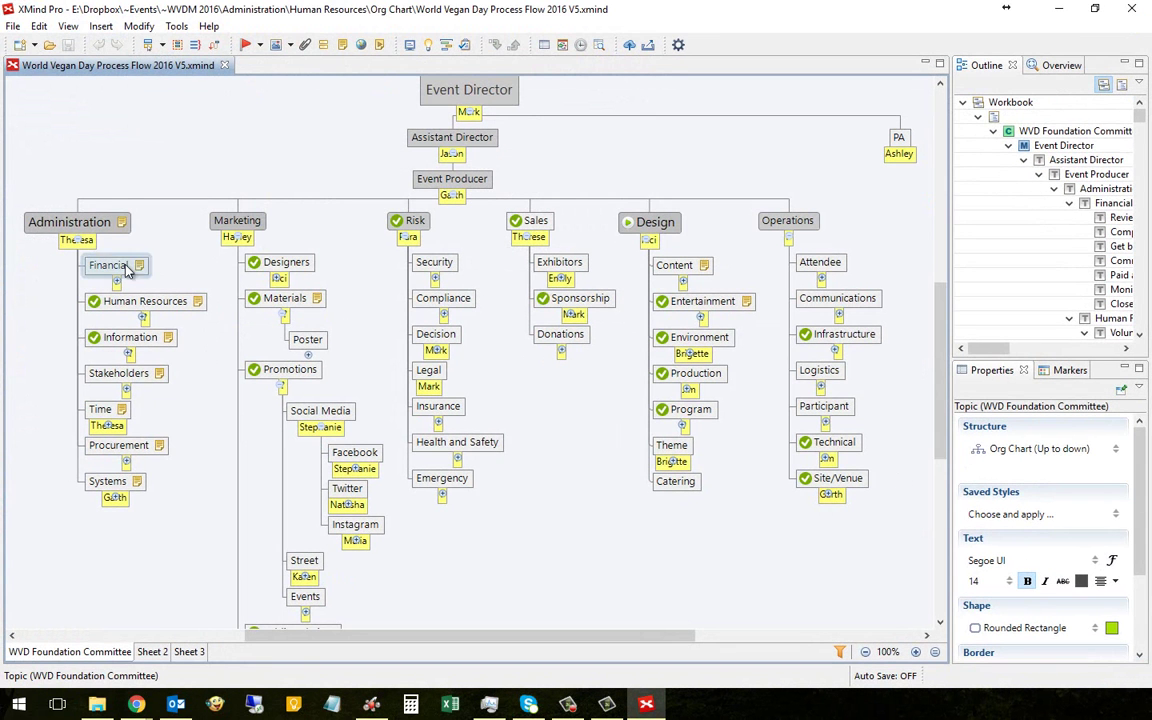
- Switch to XMind and point out the Administration, Marketing and Risk departments in the World Vegan Day Process Flow 2016 V5 chart
{"action": "left_click", "coordinate": [92, 222]}
{"action": "left_click", "coordinate": [218, 222]}
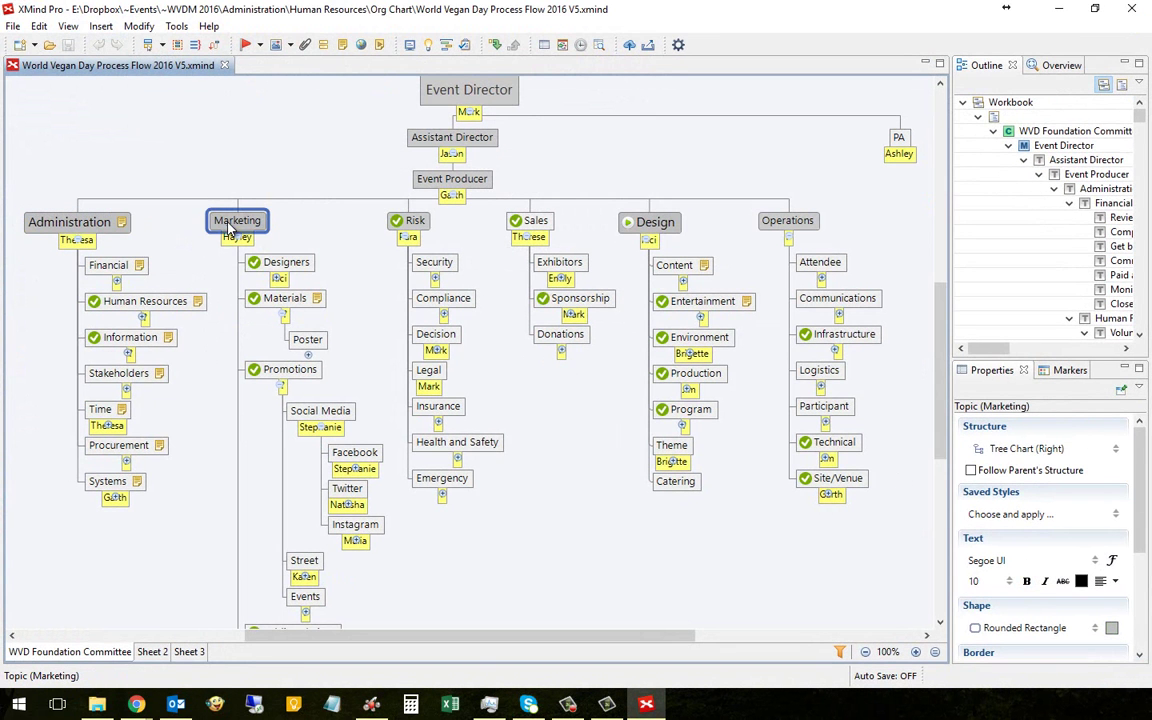
{"action": "left_click", "coordinate": [410, 224]}
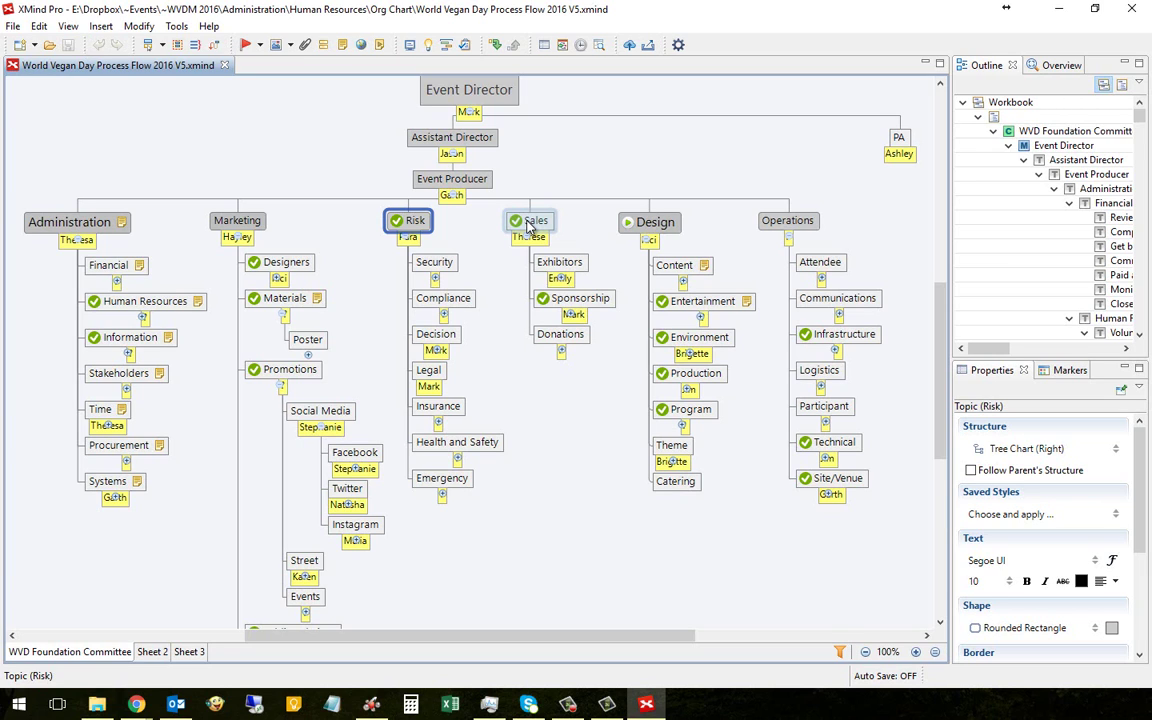
{"action": "scroll", "coordinate": [528, 226], "scroll_direction": "up", "scroll_amount": 2}
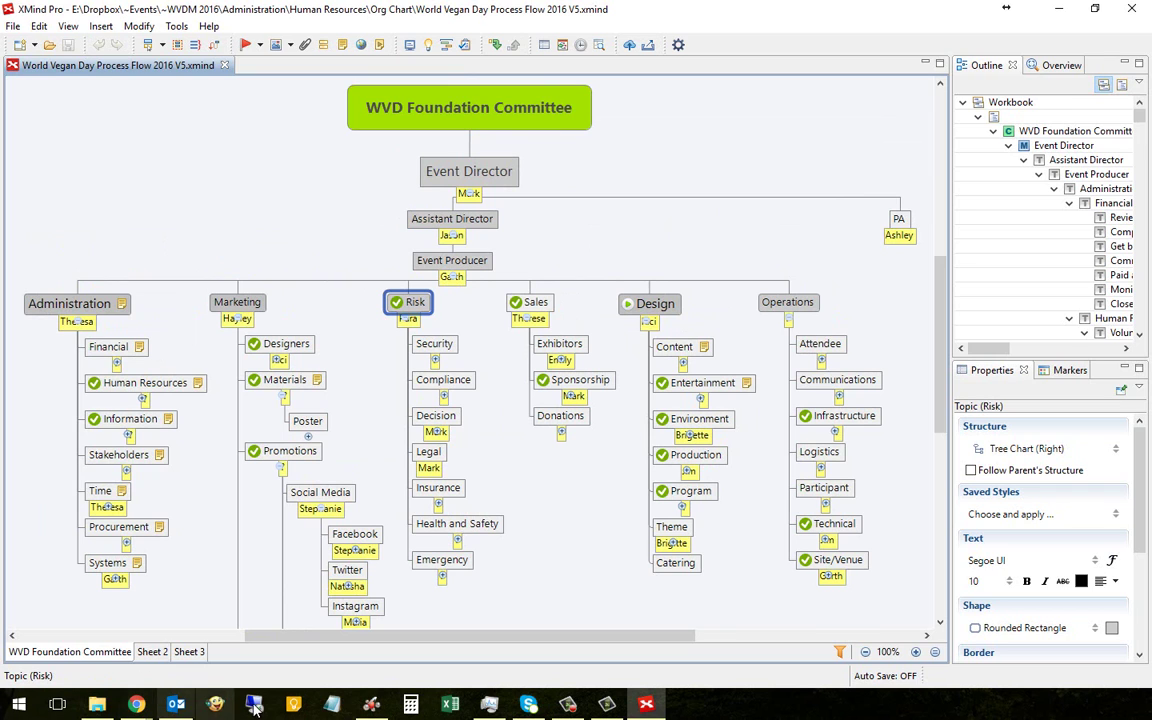
- Show the online Dropbox list in Chrome, switch to File Explorer and select Job description.xlsx in Dropbox > ~Events > ~WVDM 2016 > Administration
{"action": "mouse_move", "coordinate": [136, 704]}
{"action": "left_click", "coordinate": [127, 640]}
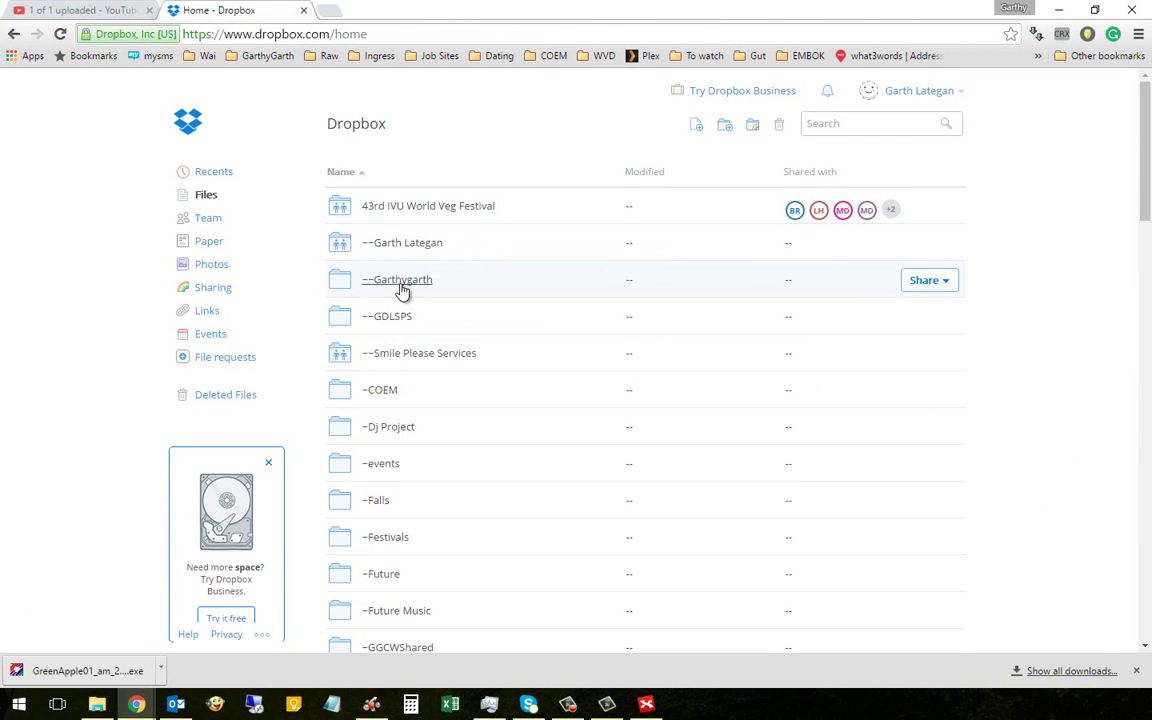
{"action": "left_click", "coordinate": [97, 704]}
{"action": "left_click", "coordinate": [62, 212]}
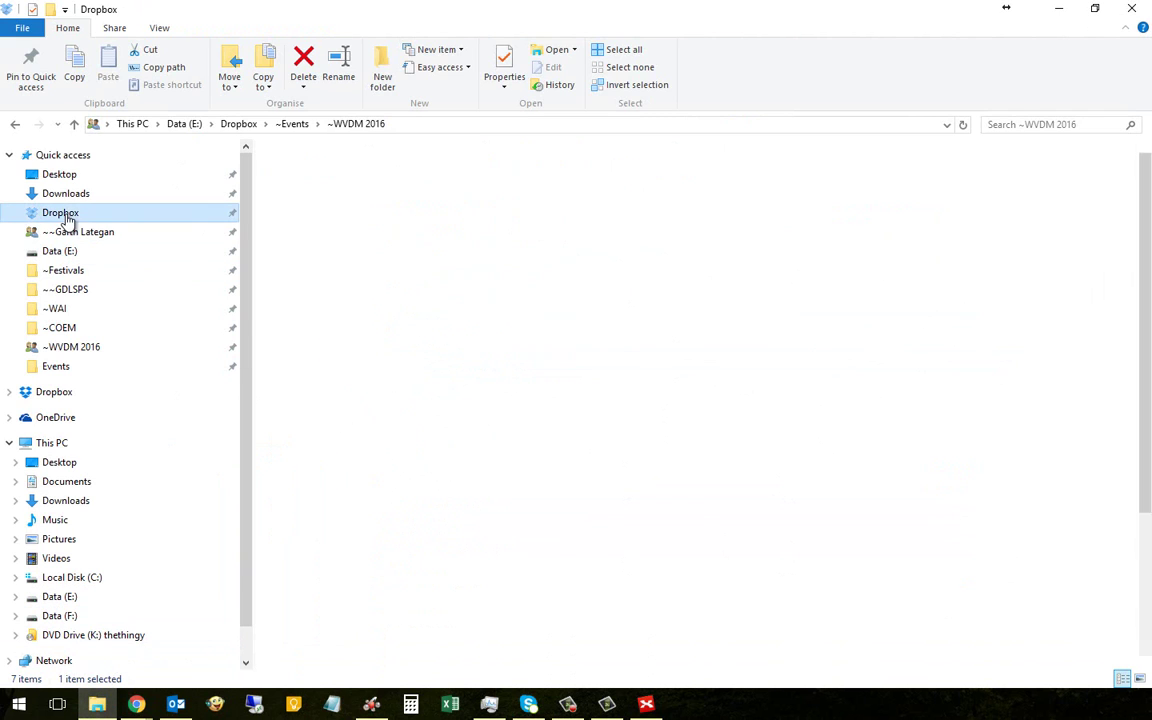
{"action": "double_click", "coordinate": [303, 273]}
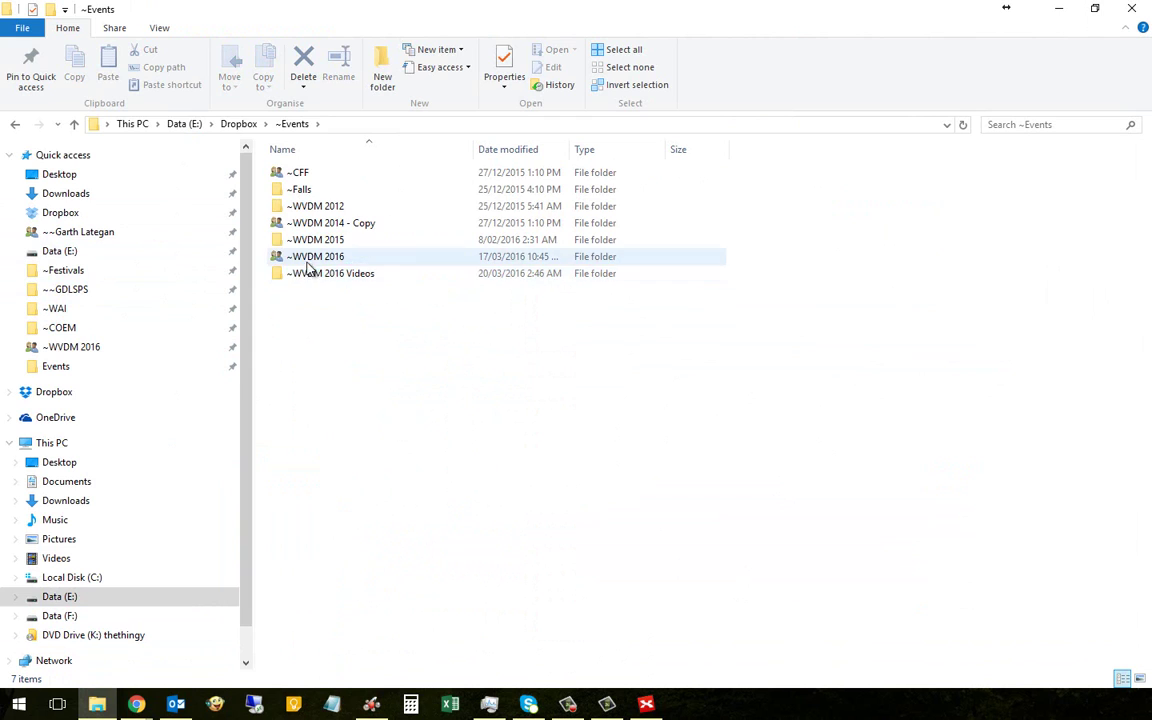
{"action": "double_click", "coordinate": [308, 256]}
{"action": "double_click", "coordinate": [324, 175]}
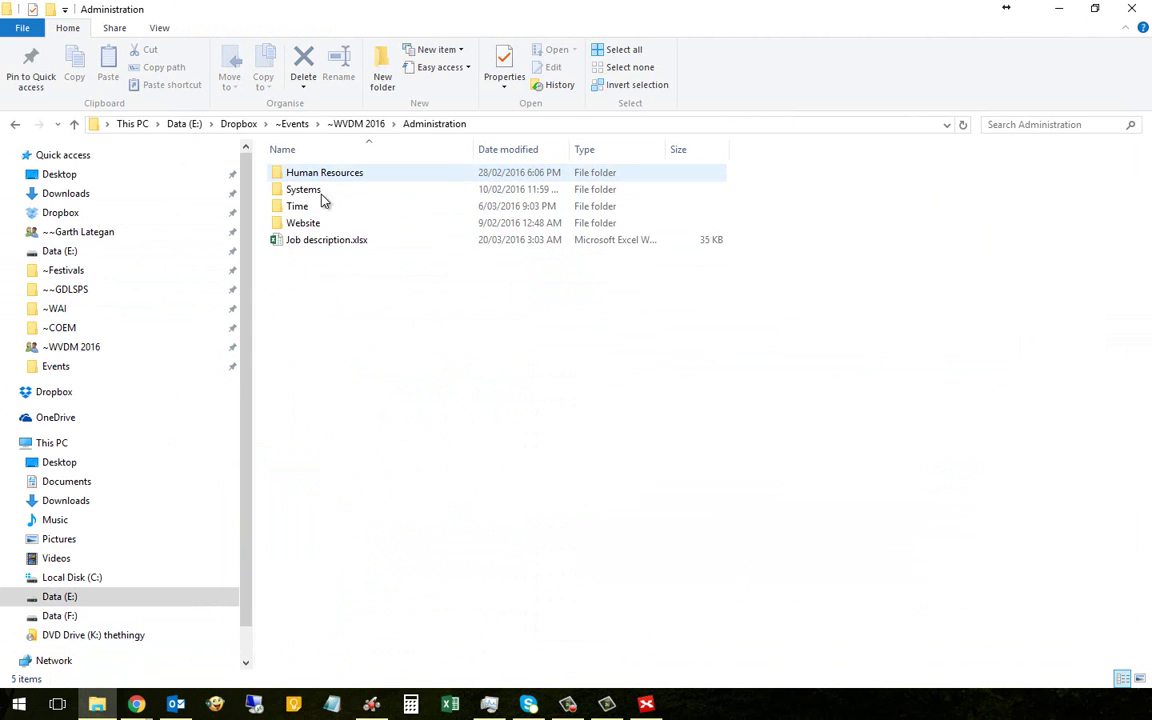
{"action": "left_click", "coordinate": [322, 247]}
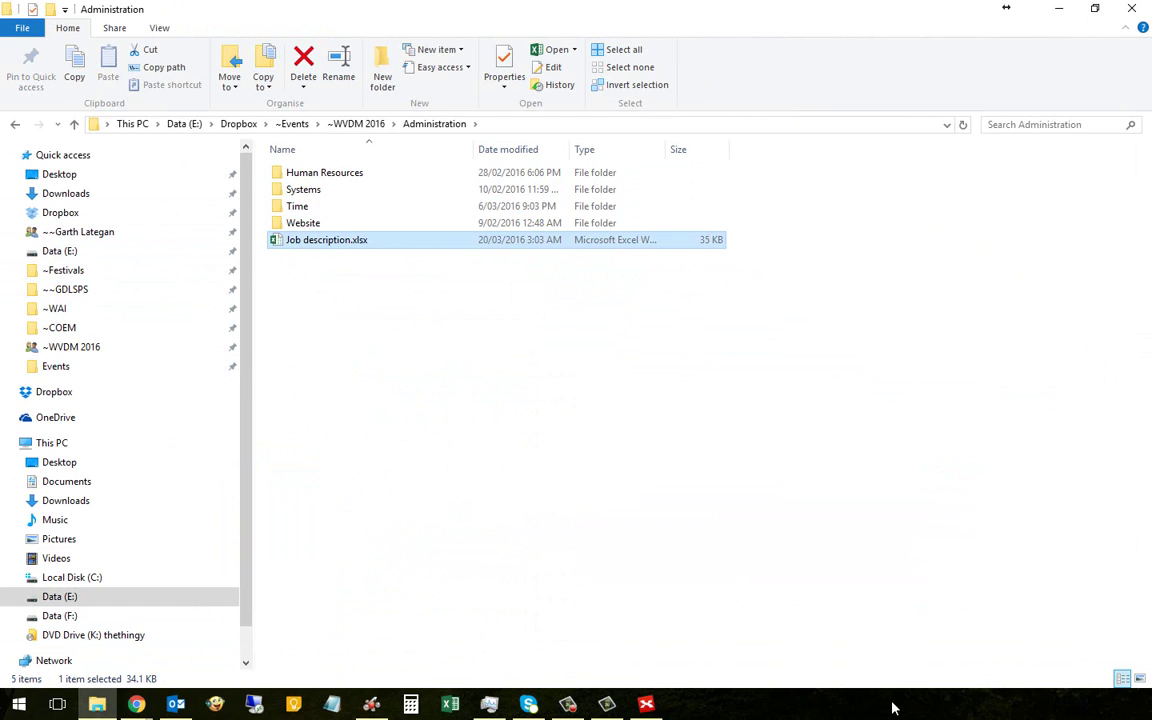
{"action": "left_click", "coordinate": [861, 710]}
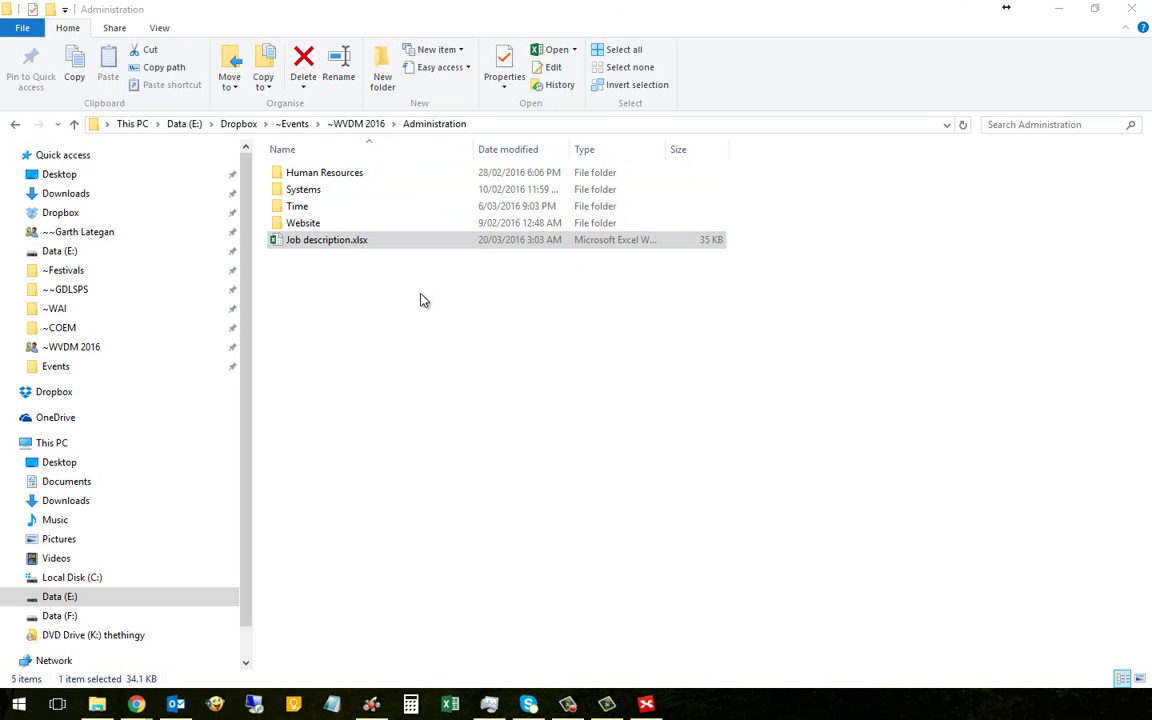
- Go up to the ~Events folder, view the contents of ~WVDM 2015 and return to ~Events
{"action": "left_click", "coordinate": [352, 124]}
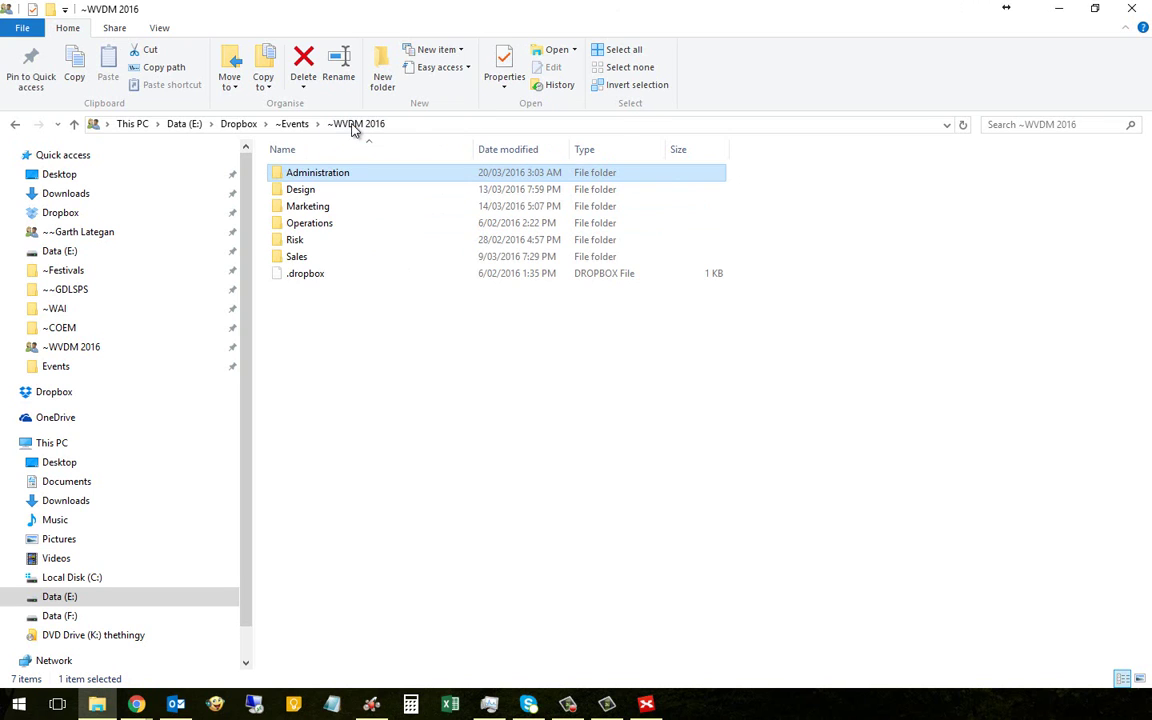
{"action": "left_click", "coordinate": [295, 125]}
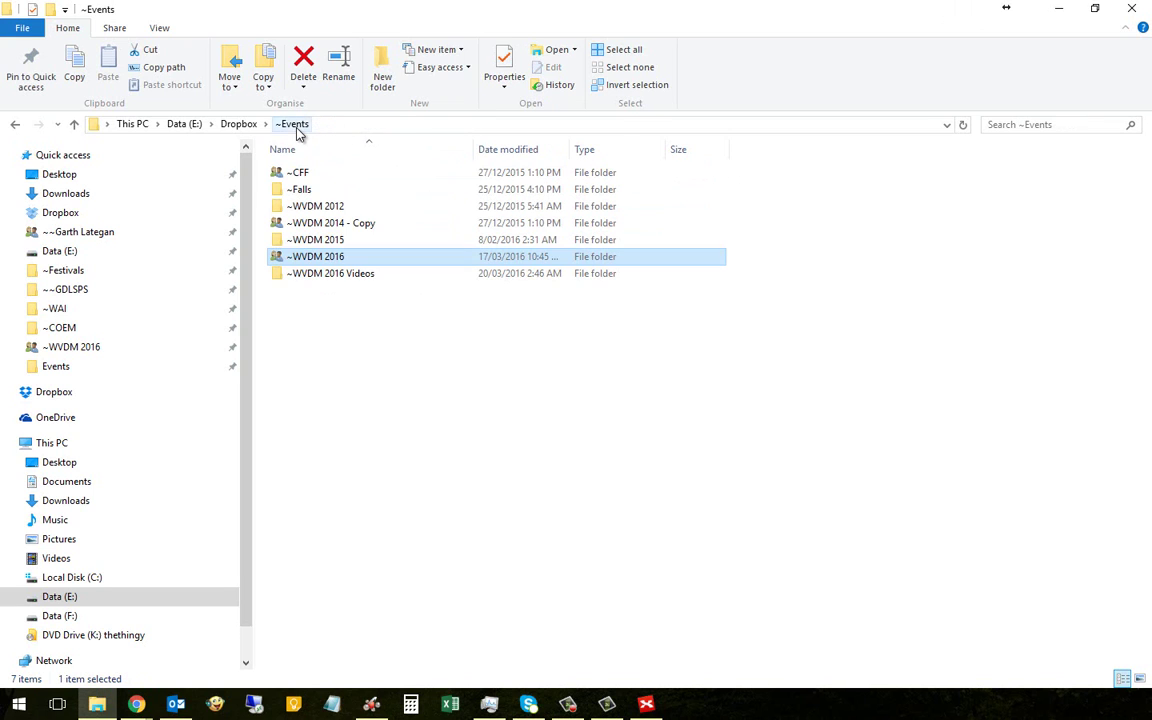
{"action": "left_click", "coordinate": [307, 243]}
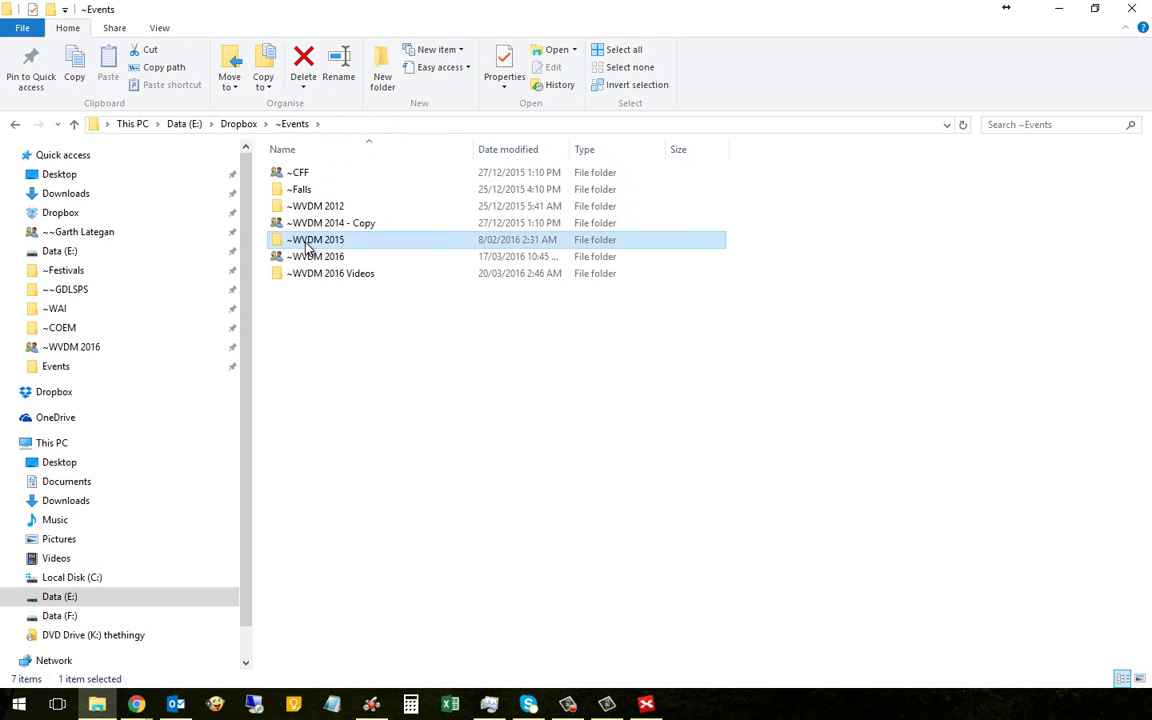
{"action": "double_click", "coordinate": [307, 245]}
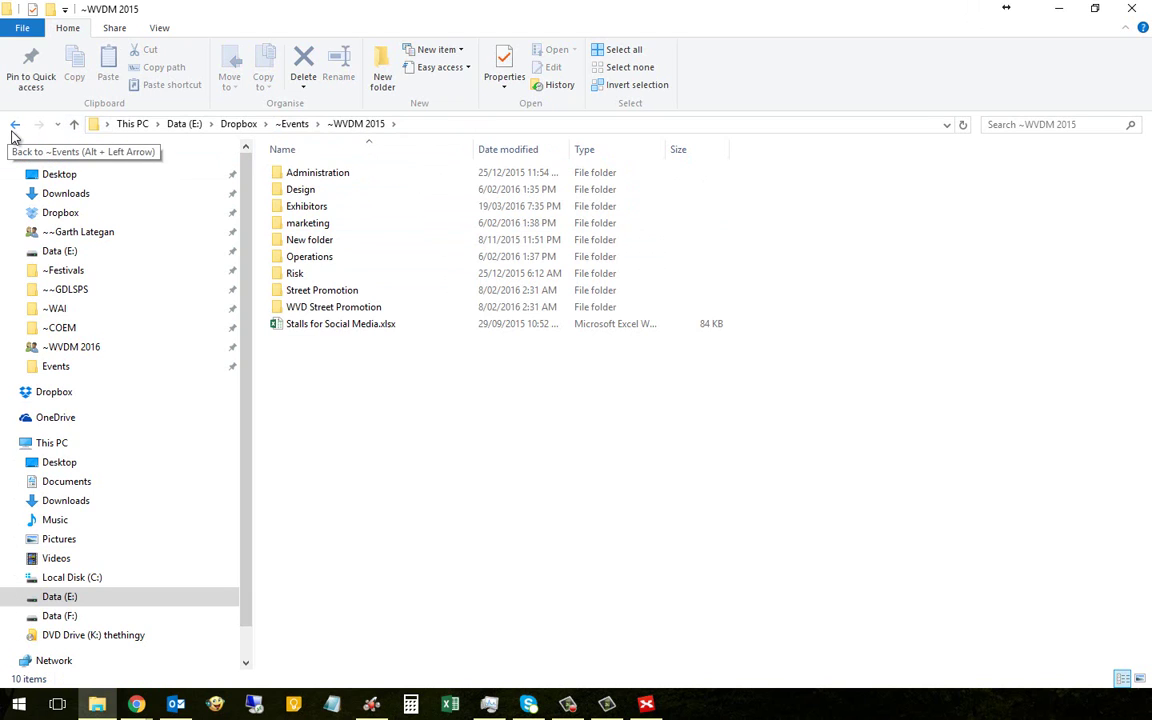
{"action": "left_click", "coordinate": [15, 125]}
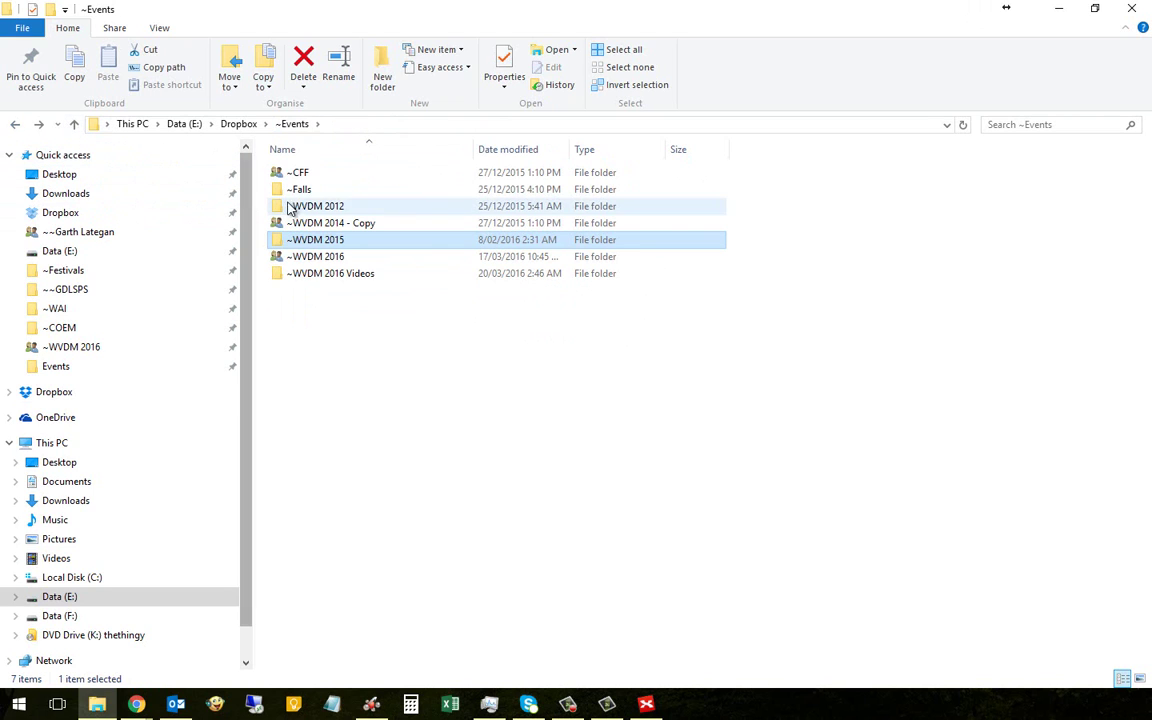
- Go up to the main Dropbox folder and look through its list of folders
{"action": "left_click", "coordinate": [243, 126]}
{"action": "scroll", "coordinate": [328, 300], "scroll_direction": "down", "scroll_amount": 4}
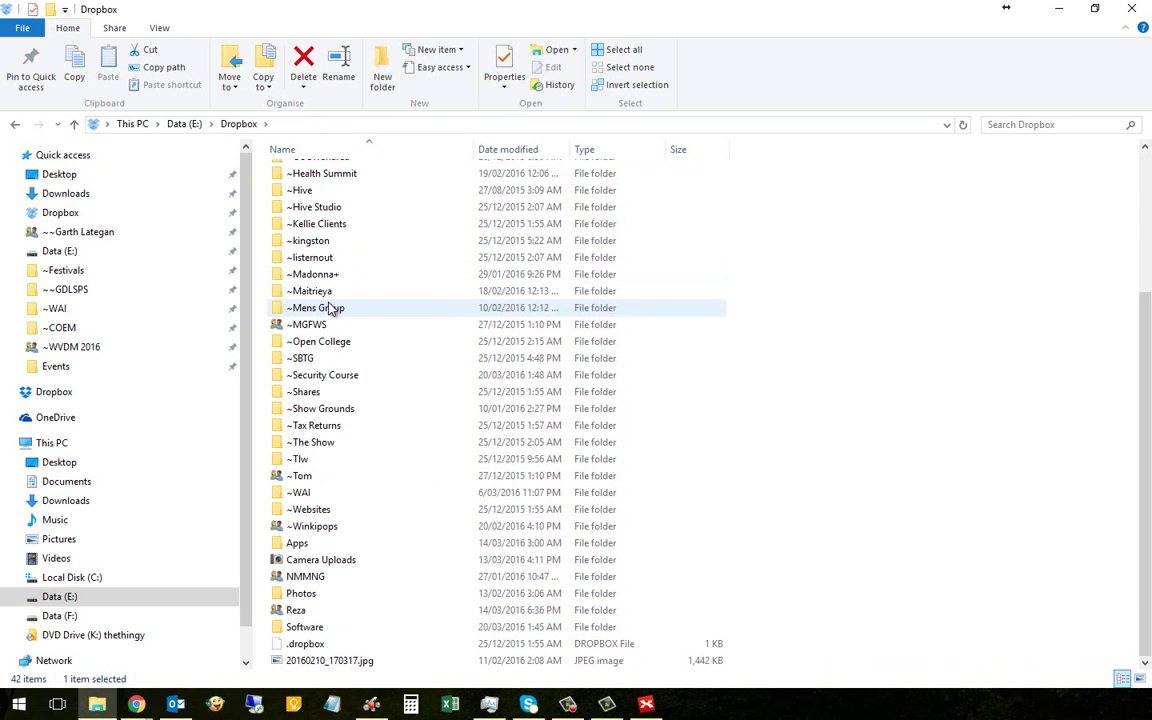
{"action": "scroll", "coordinate": [330, 307], "scroll_direction": "up", "scroll_amount": 1}
{"action": "scroll", "coordinate": [330, 307], "scroll_direction": "down", "scroll_amount": 1}
{"action": "scroll", "coordinate": [330, 307], "scroll_direction": "up", "scroll_amount": 2}
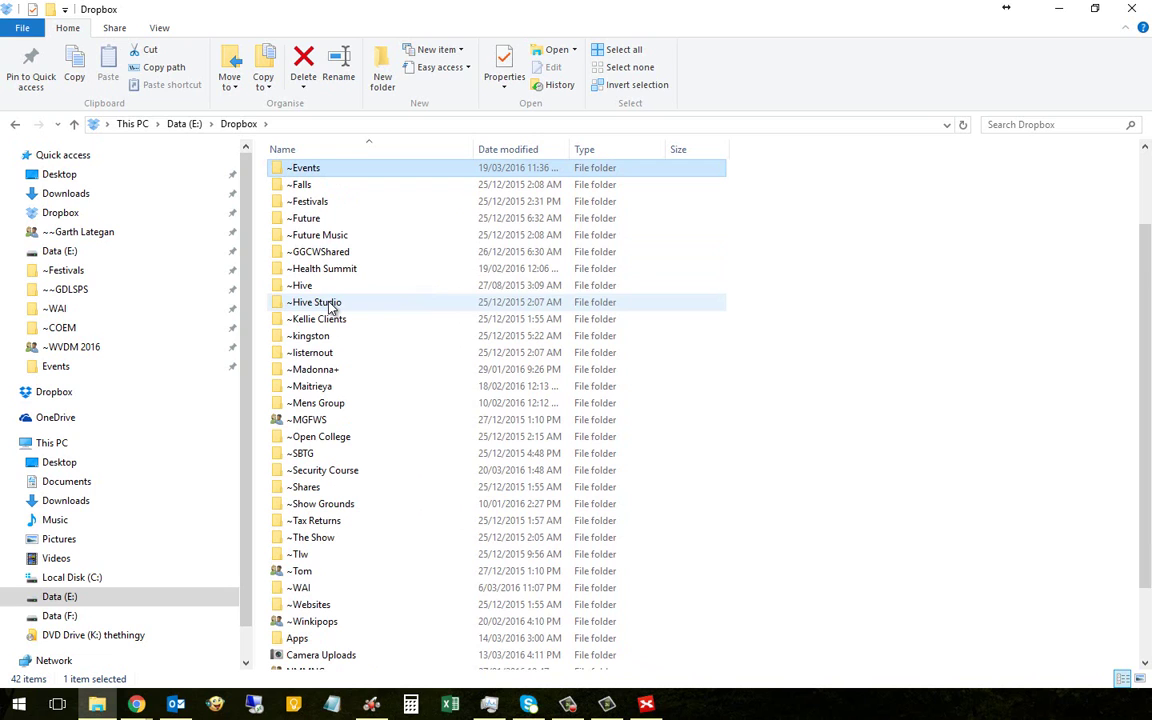
- Open the ~Festivals folder, view the available file actions for crowd_control.pdf and return to the main Dropbox folder
{"action": "double_click", "coordinate": [322, 202]}
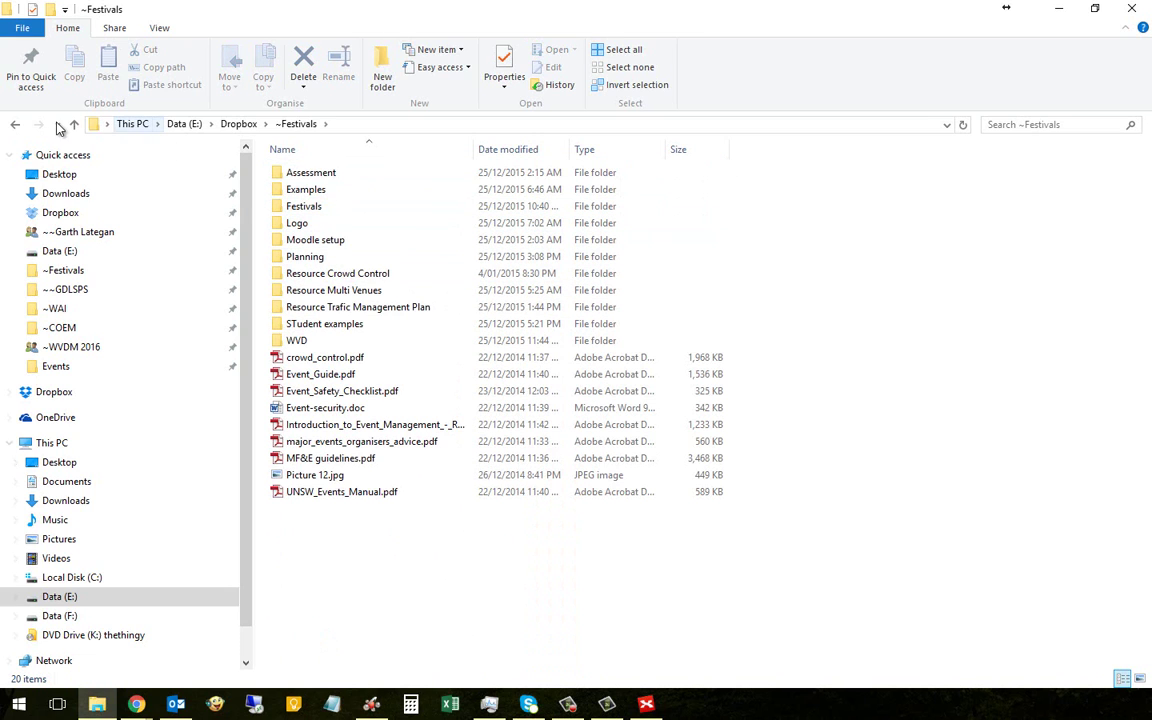
{"action": "left_click", "coordinate": [322, 362]}
{"action": "right_click", "coordinate": [322, 364]}
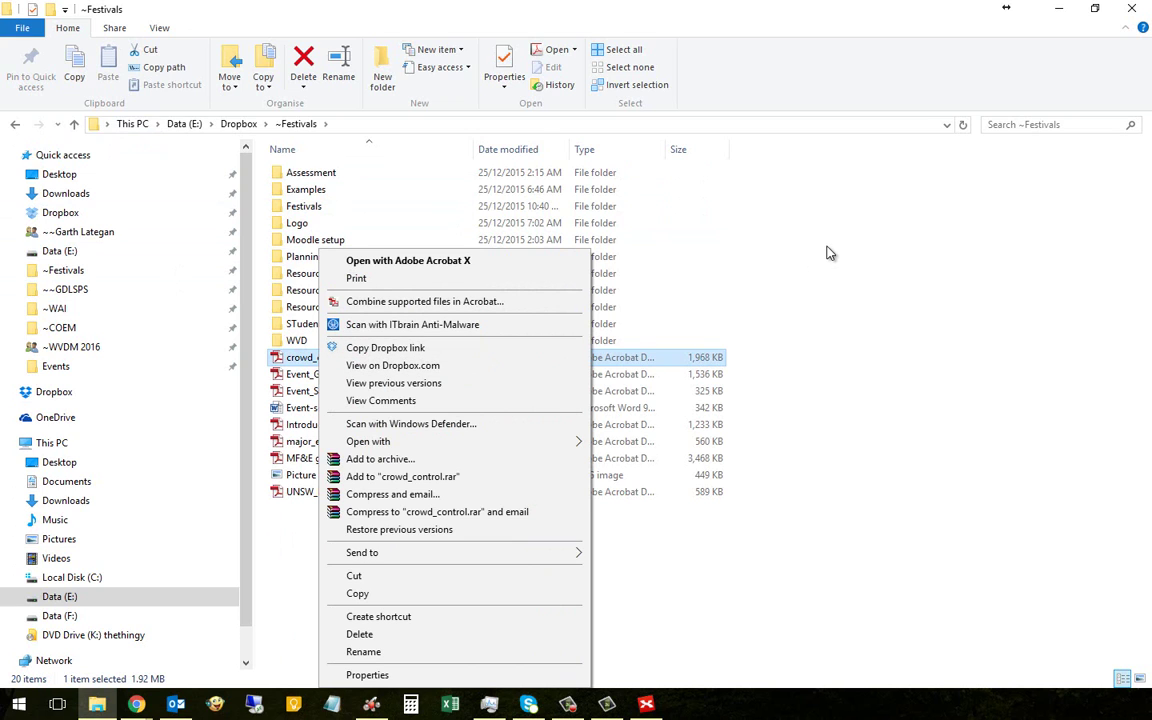
{"action": "left_click", "coordinate": [709, 7]}
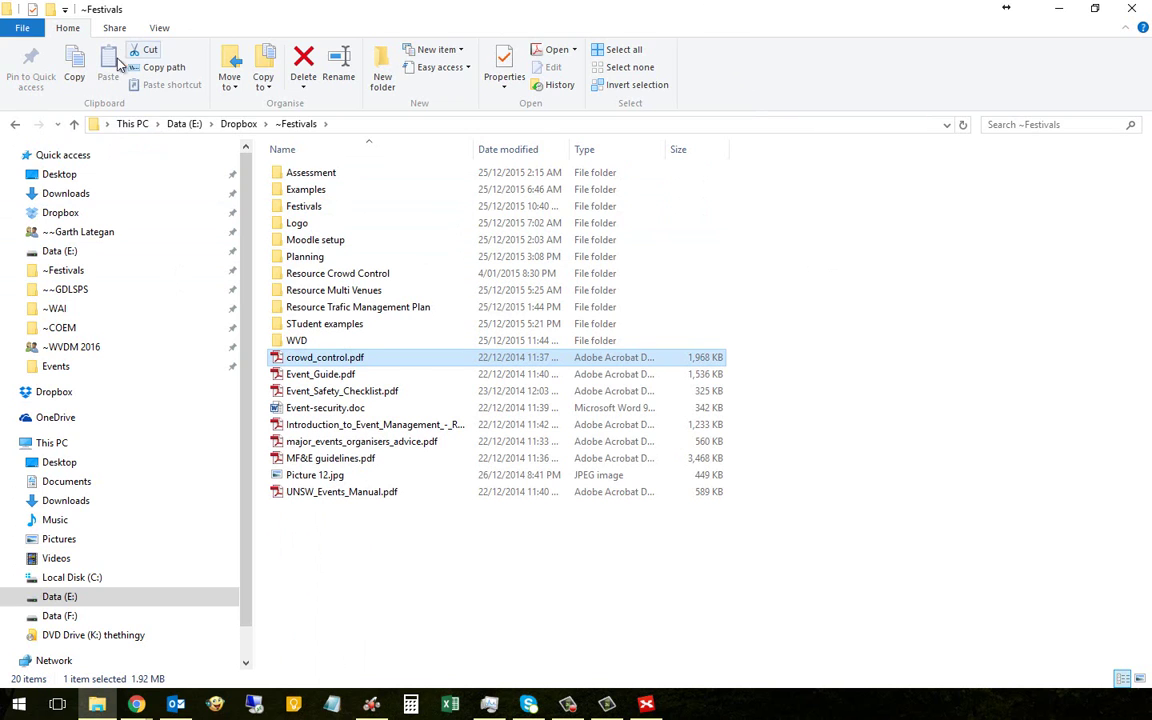
{"action": "left_click", "coordinate": [16, 125]}
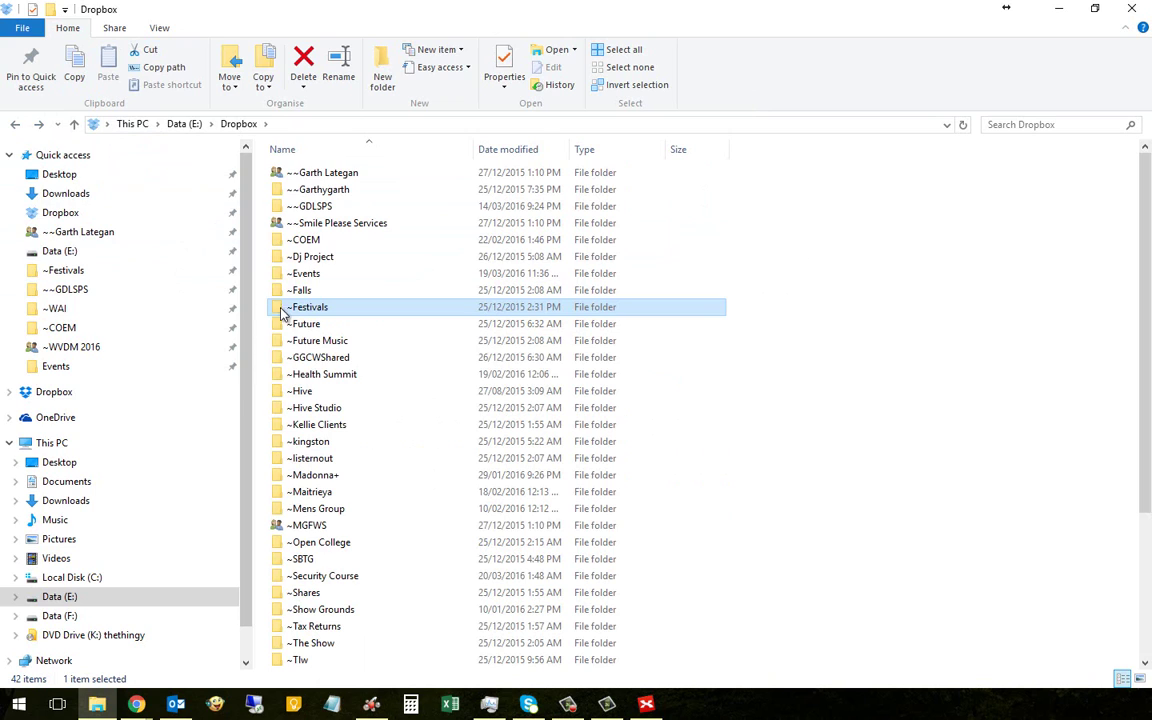
- Open ~Events > ~WVDM 2016, view the Sponsorship folder under Marketing and return to ~WVDM 2016
{"action": "double_click", "coordinate": [320, 273]}
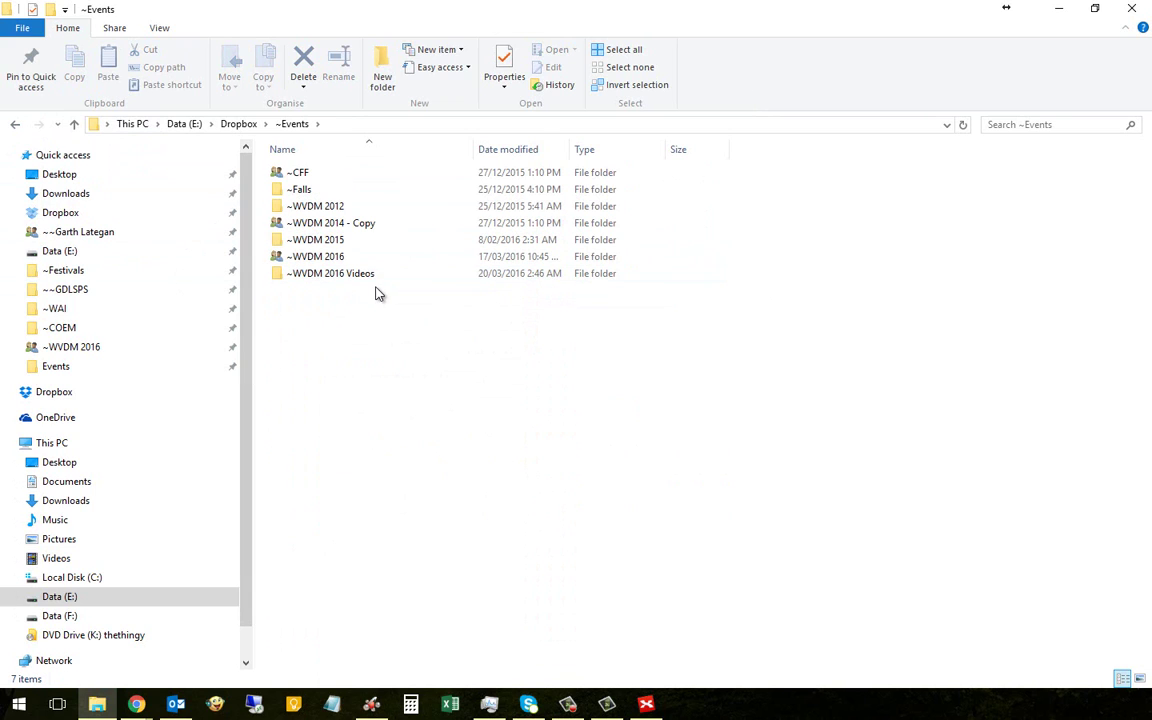
{"action": "left_click", "coordinate": [331, 279]}
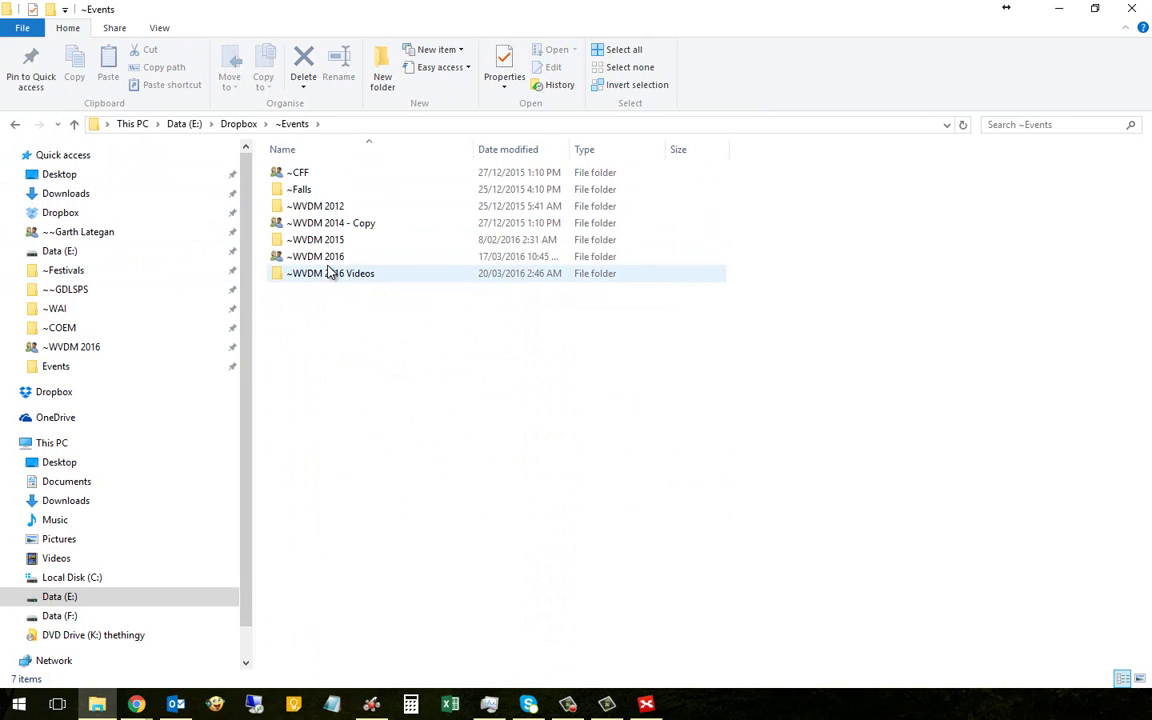
{"action": "double_click", "coordinate": [329, 257]}
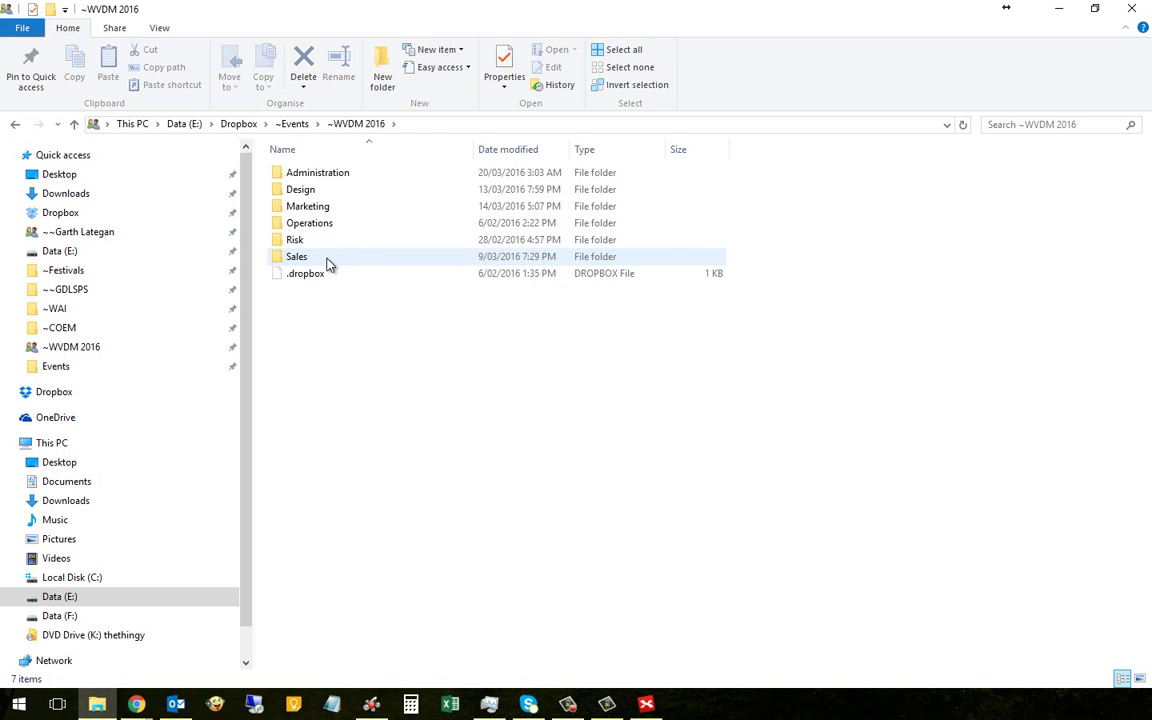
{"action": "double_click", "coordinate": [312, 208]}
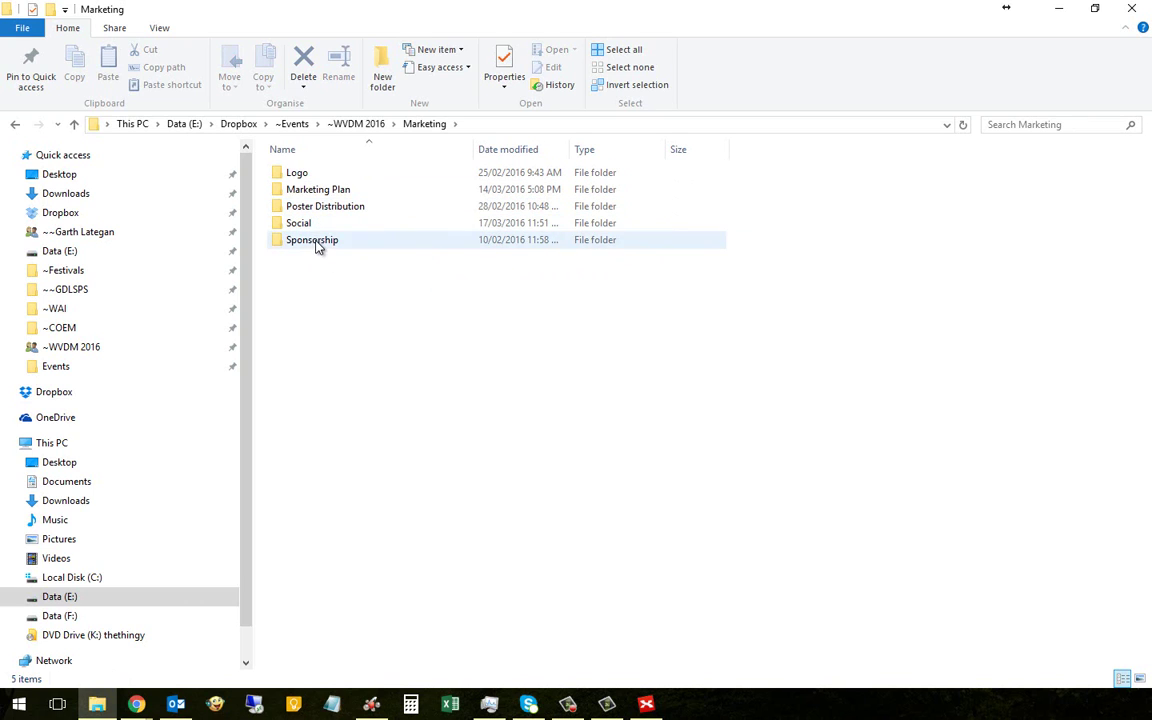
{"action": "double_click", "coordinate": [317, 244]}
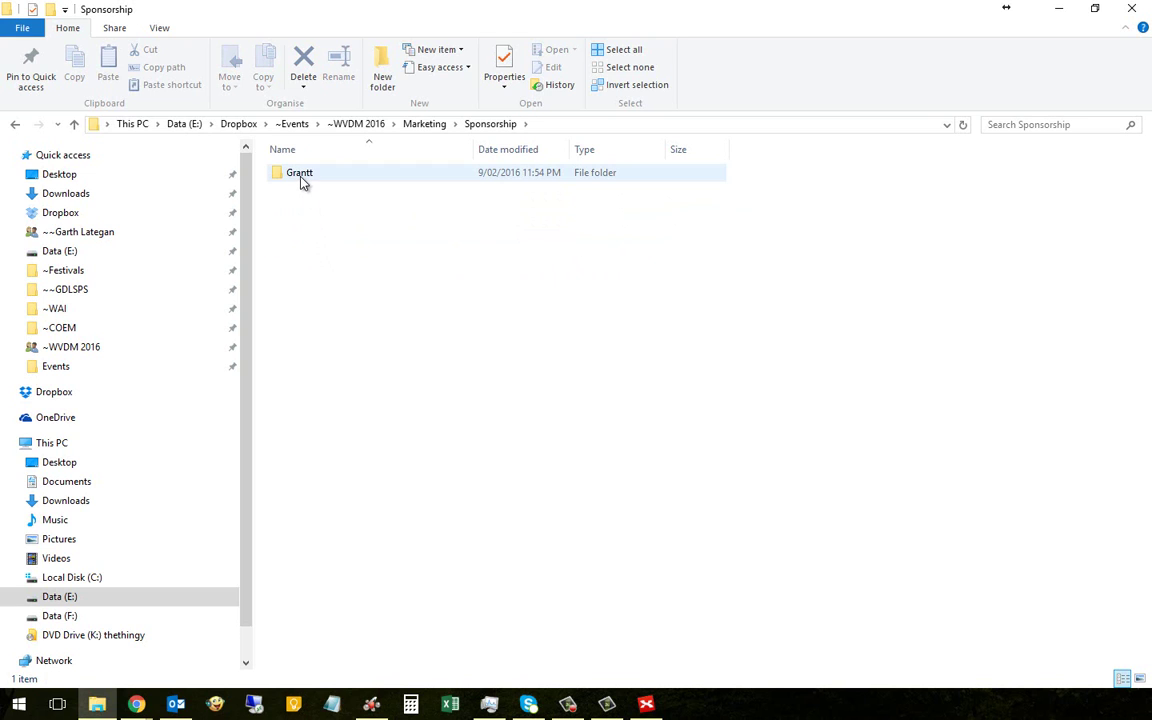
{"action": "left_click", "coordinate": [362, 124]}
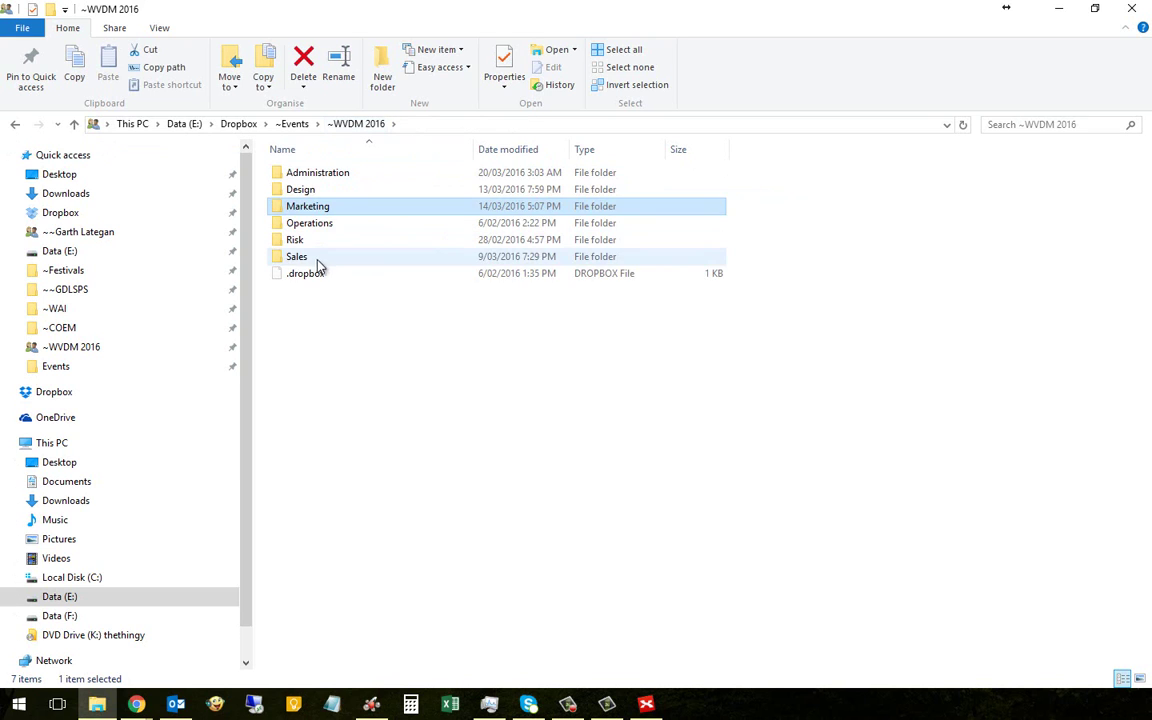
- Open the Ratecards folder under Sales > Sponsorship to show the sponsorship rate card document
{"action": "double_click", "coordinate": [304, 258]}
{"action": "double_click", "coordinate": [317, 190]}
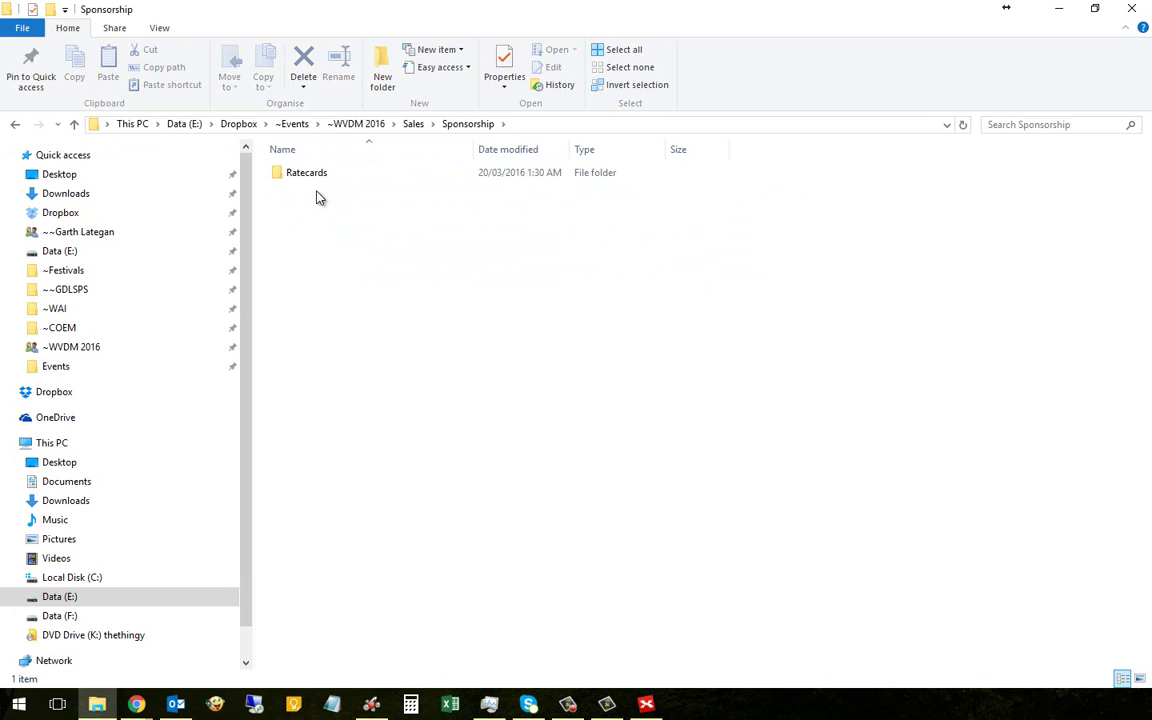
{"action": "double_click", "coordinate": [314, 178]}
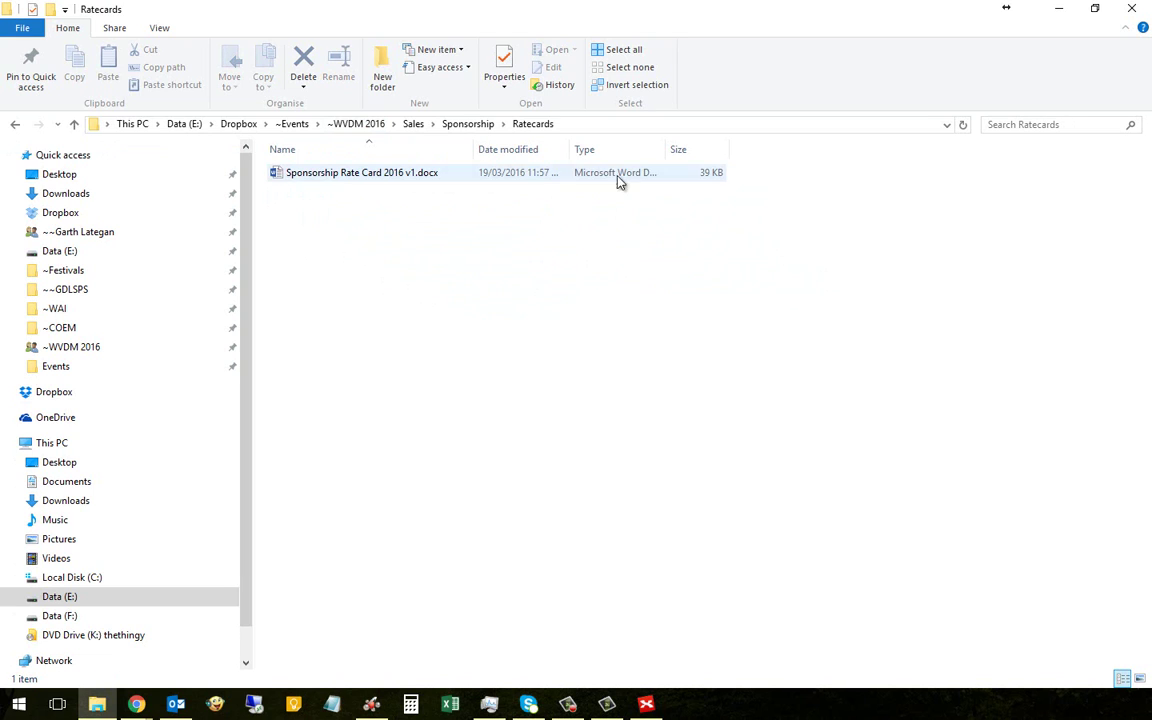
- Copy the full folder path of the Ratecards folder to the clipboard
{"action": "left_click", "coordinate": [600, 124]}
{"action": "key", "text": "ctrl+c"}
{"action": "right_click", "coordinate": [427, 128]}
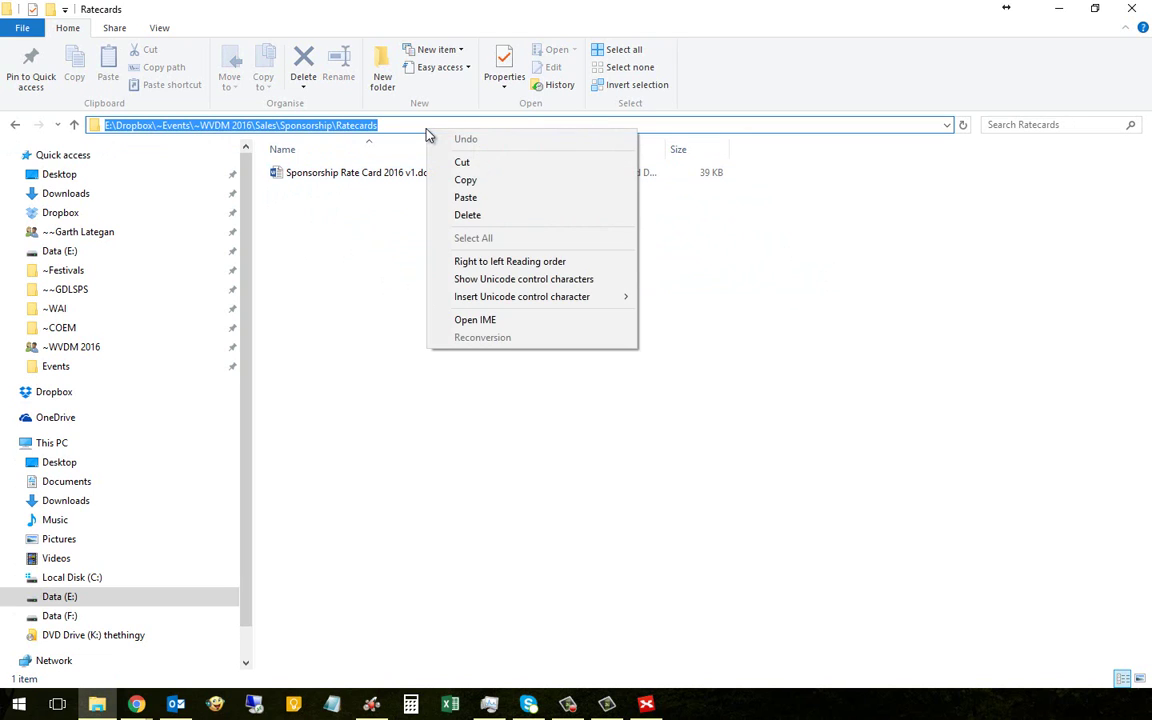
{"action": "left_click", "coordinate": [465, 180]}
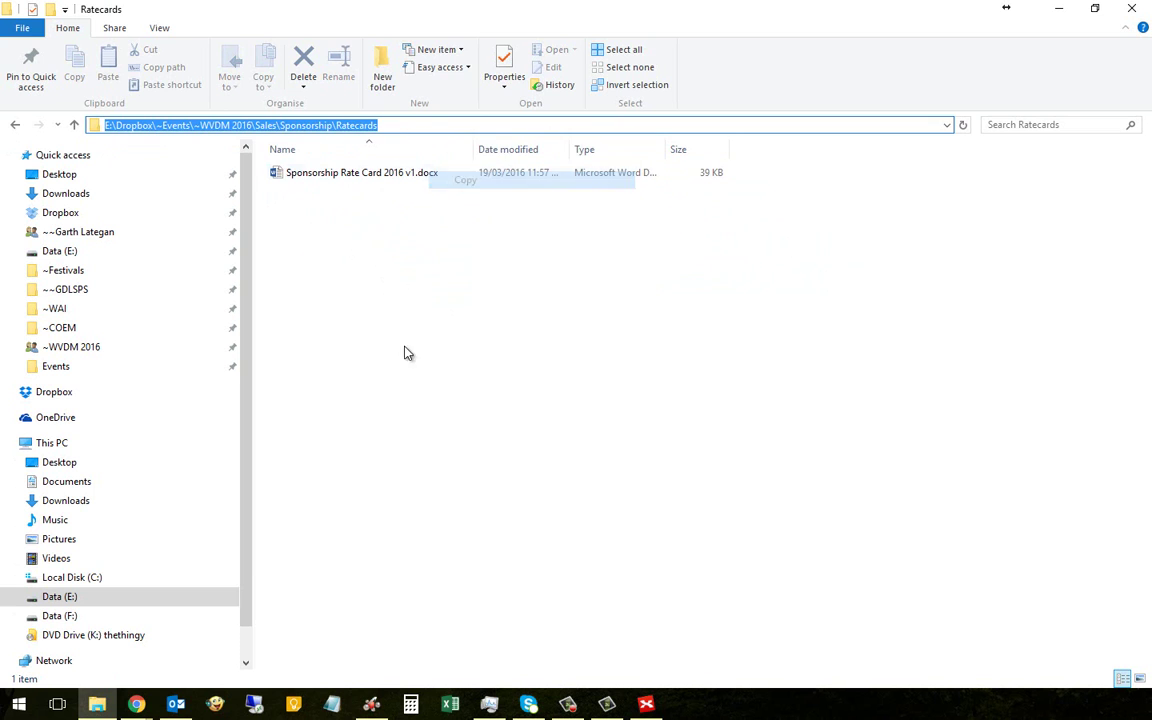
- Switch to Outlook, start a new email in a maximized window and enter the recipient's name
{"action": "left_click", "coordinate": [178, 702]}
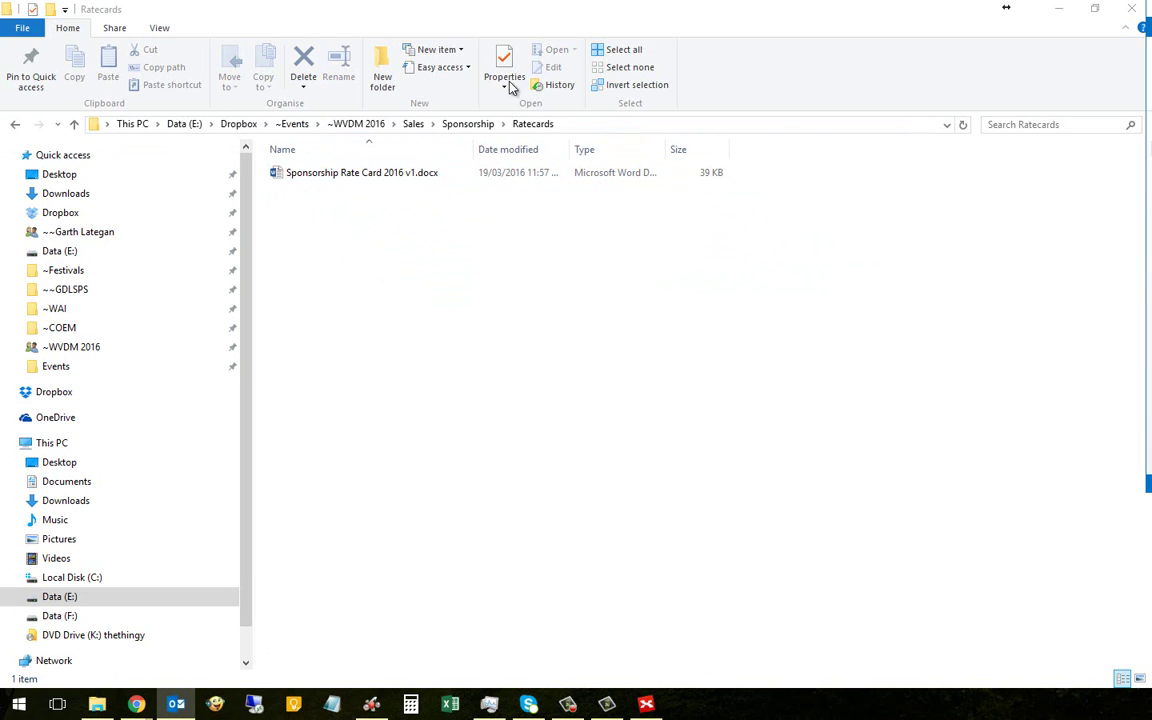
{"action": "left_click", "coordinate": [733, 99]}
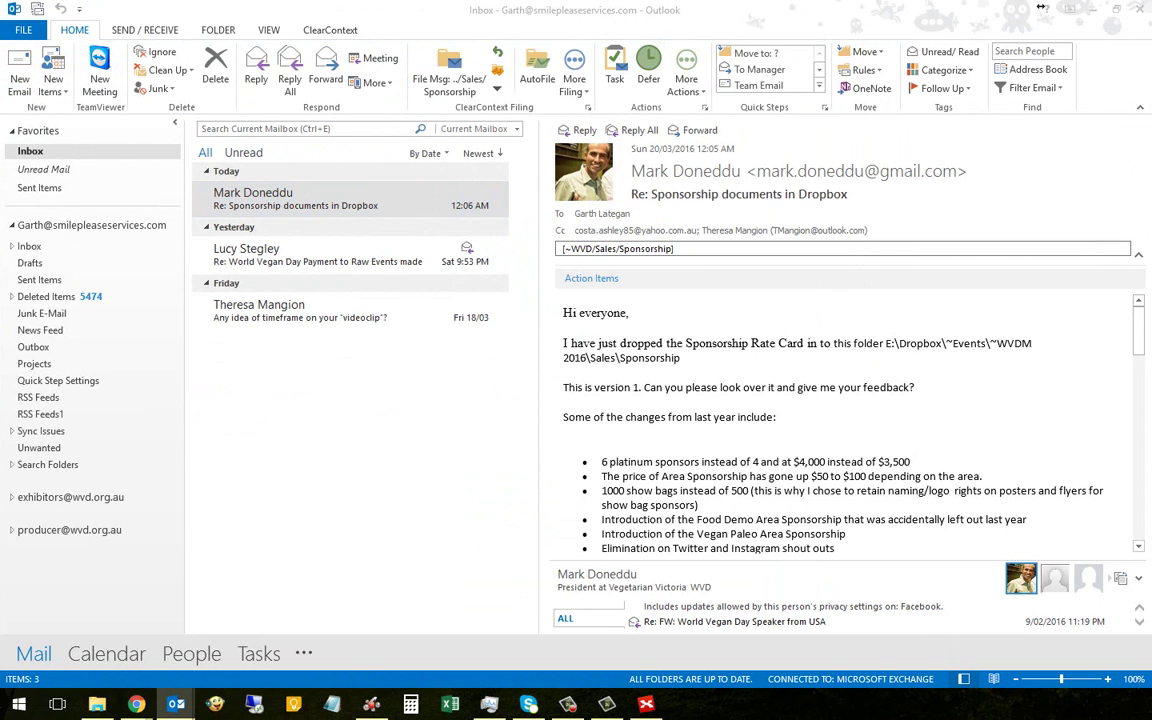
{"action": "key", "text": "ctrl+n"}
{"action": "type", "text": "gar"}
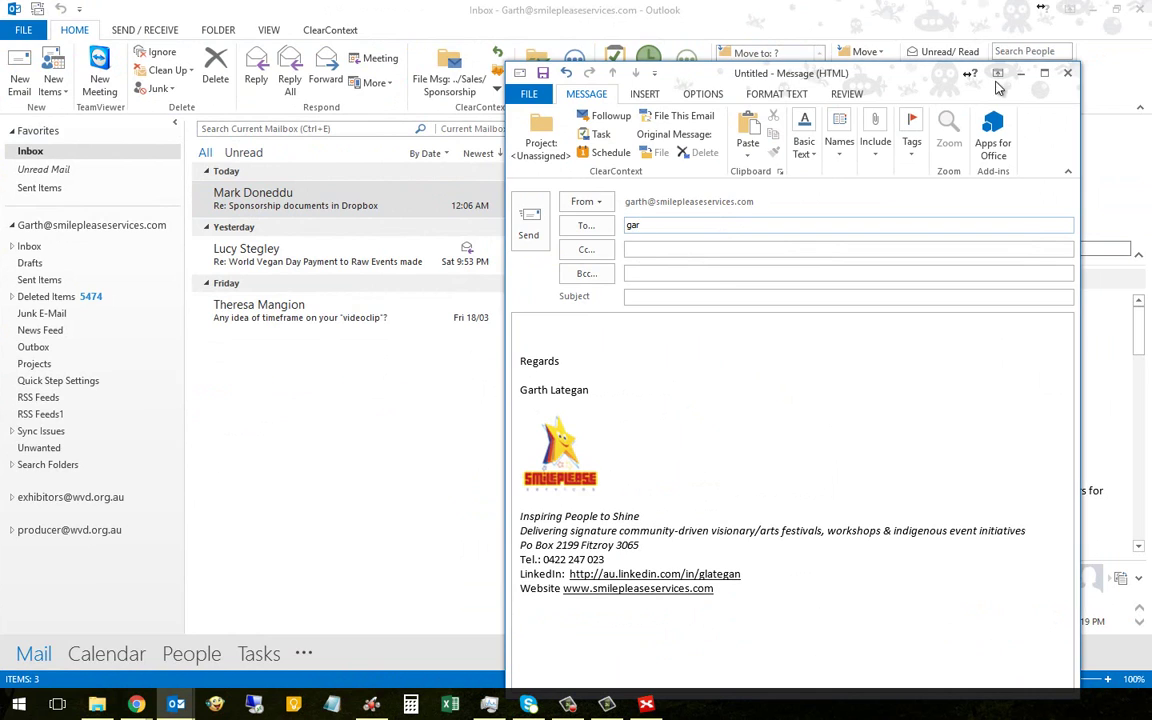
{"action": "left_click", "coordinate": [1043, 75]}
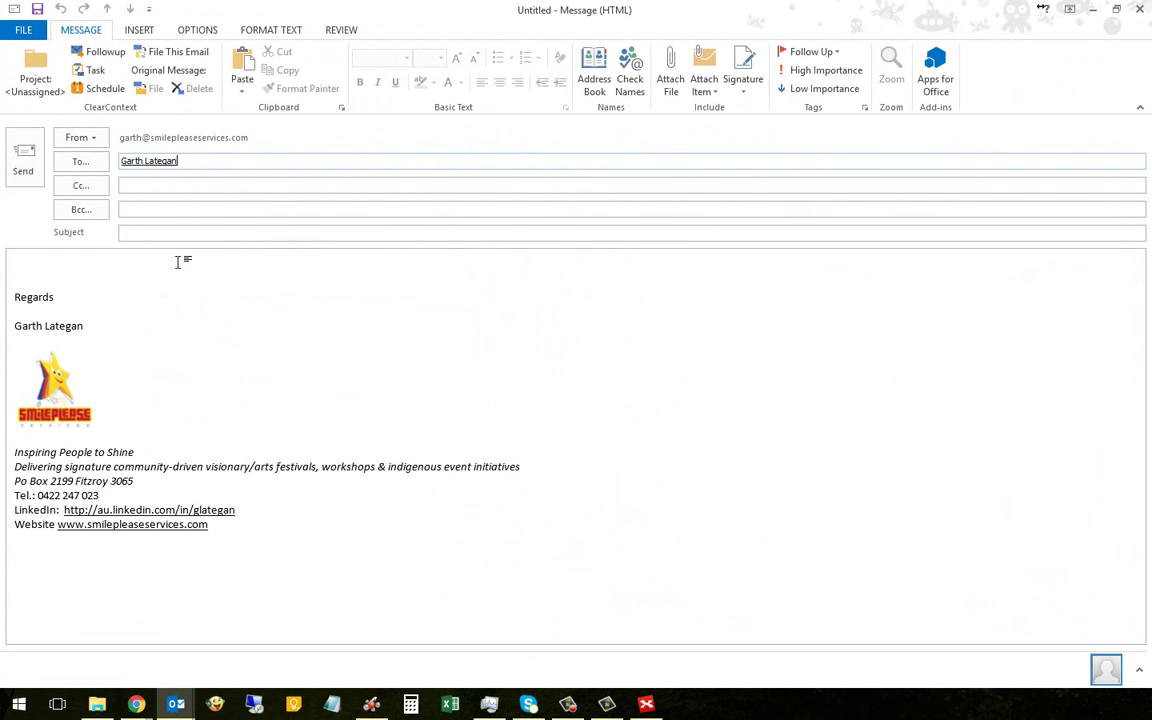
- Set the subject to "Sponsorship is done", write "Here is the location" followed by the copied Ratecards folder path, and send the email
{"action": "left_click", "coordinate": [179, 232]}
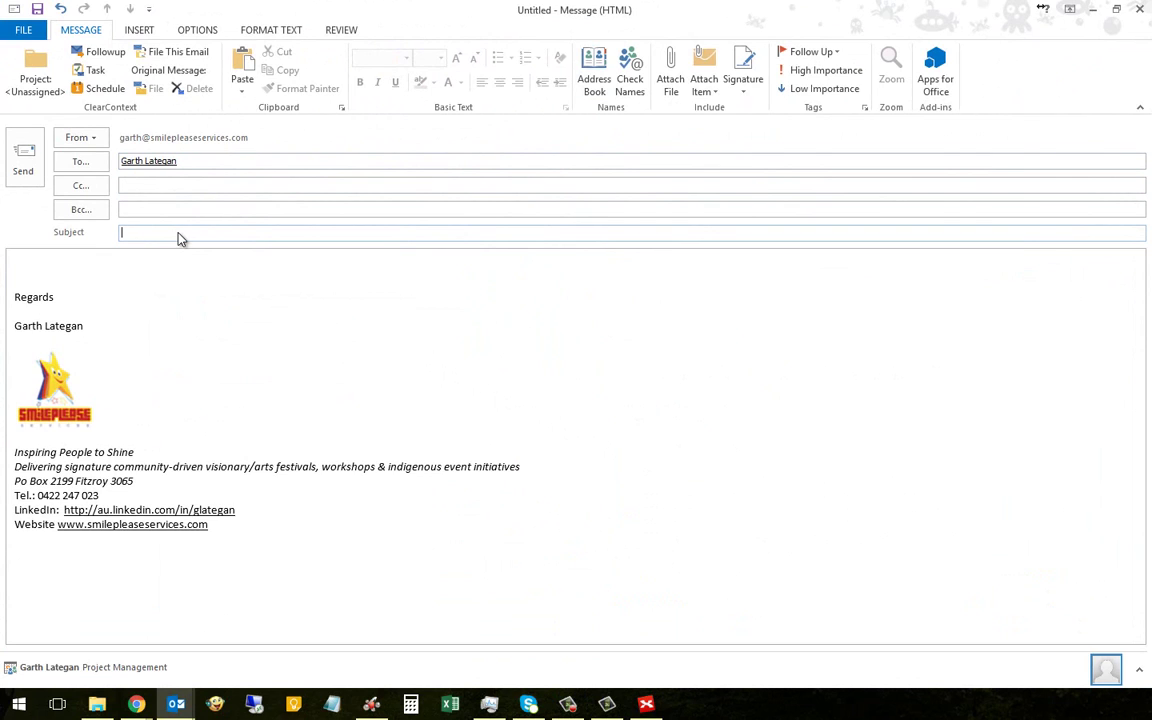
{"action": "type", "text": "Sponsorship is done"}
{"action": "key", "text": "Tab"}
{"action": "type", "text": "He"}
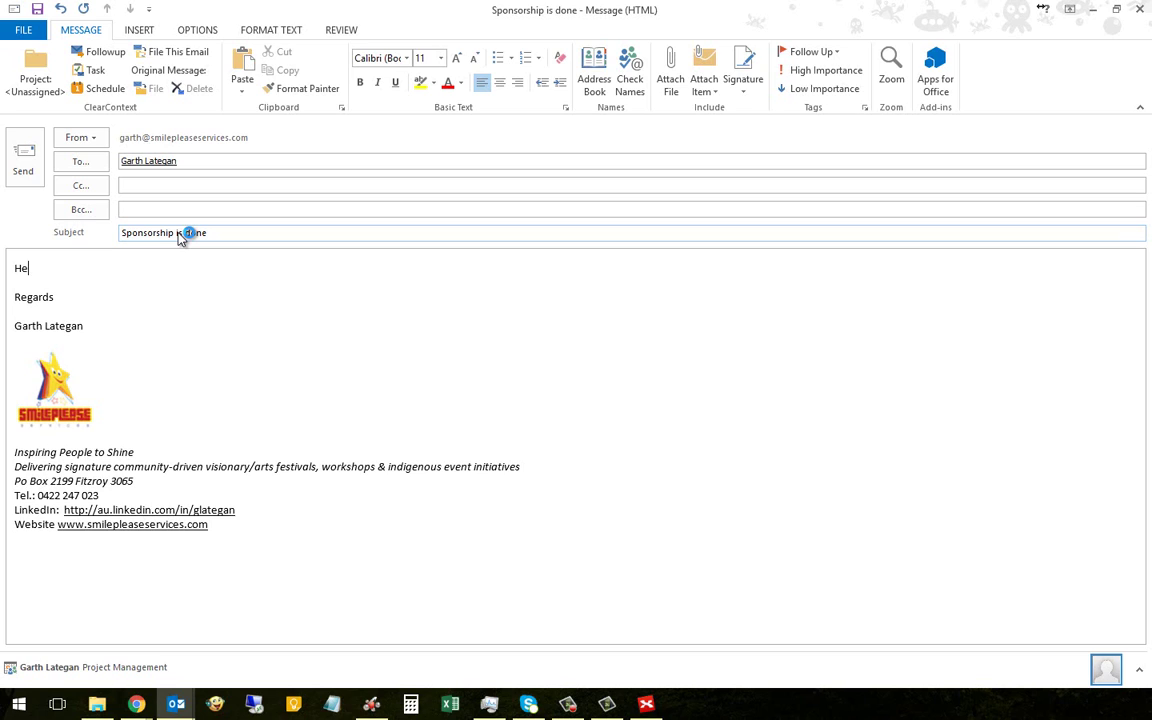
{"action": "type", "text": "re is the location"}
{"action": "key", "text": "ctrl+v"}
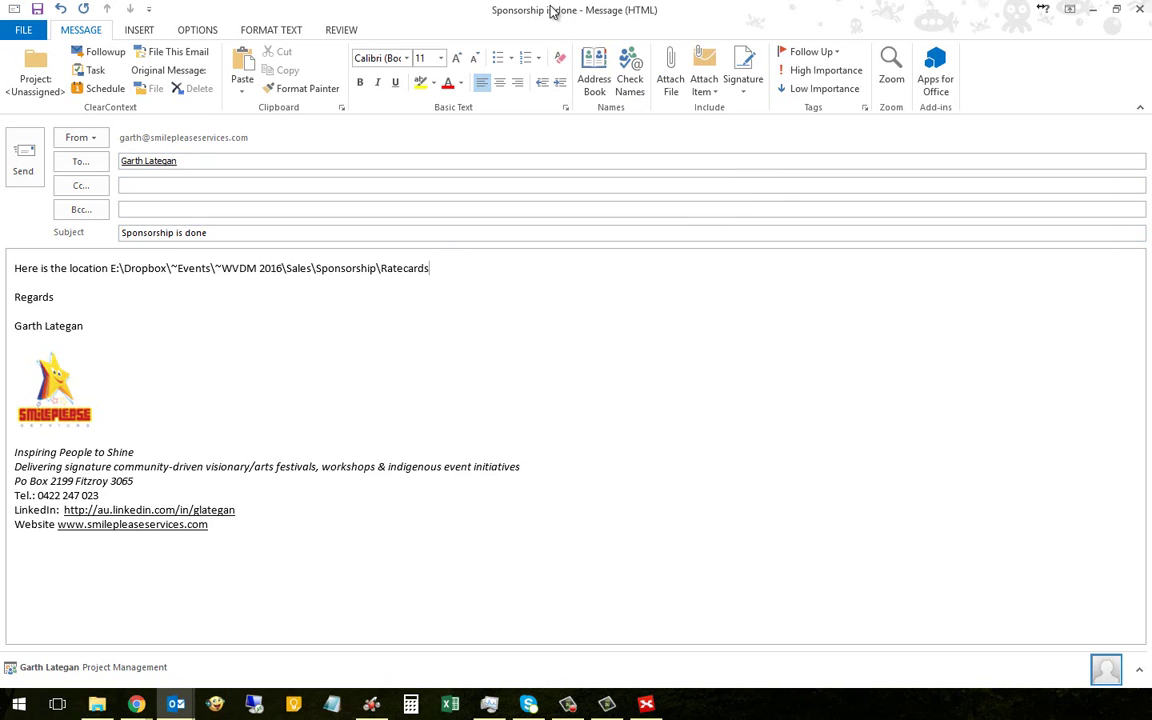
{"action": "left_click", "coordinate": [40, 160]}
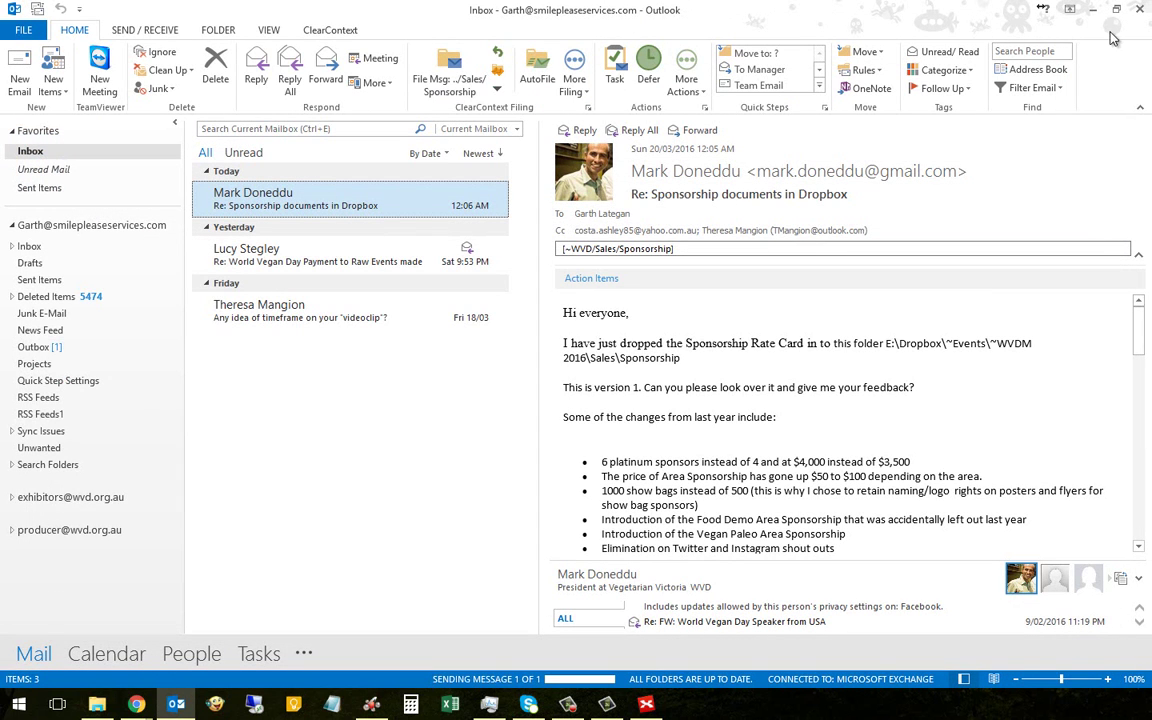
- View the "Sponsorship is done" email in Sent Items, check its recipient's contact card and highlight the path from ~WVDM 2016 to Ratecards
{"action": "left_click", "coordinate": [144, 31]}
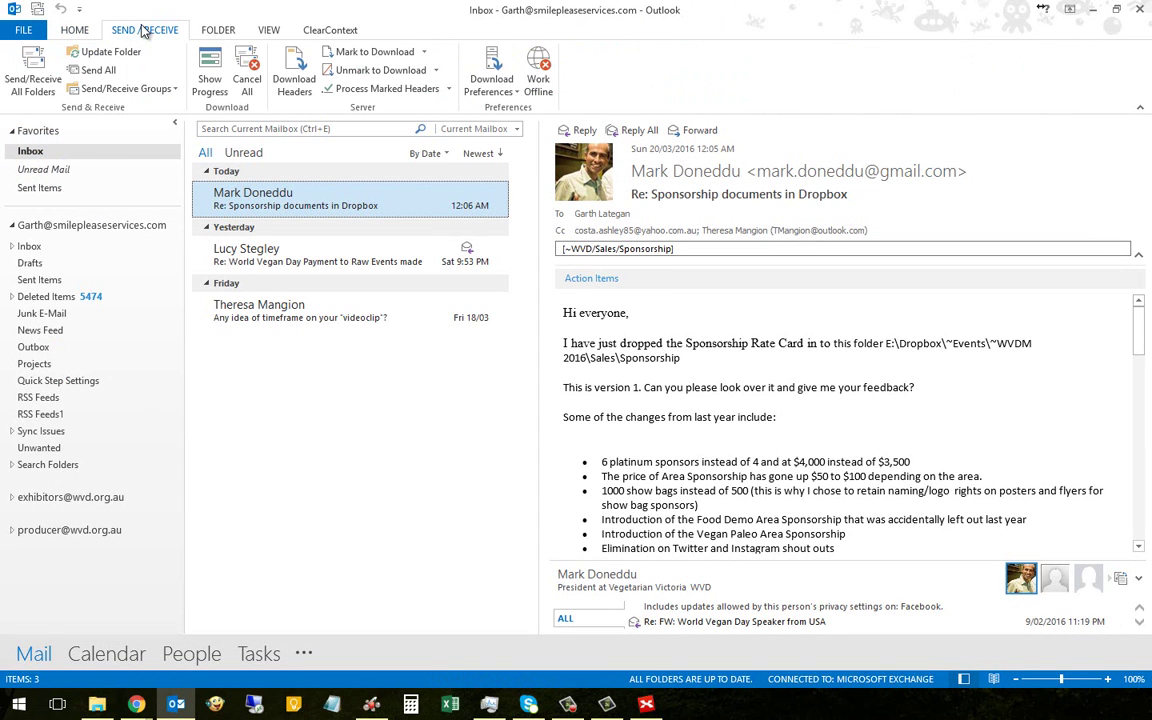
{"action": "left_click", "coordinate": [72, 30]}
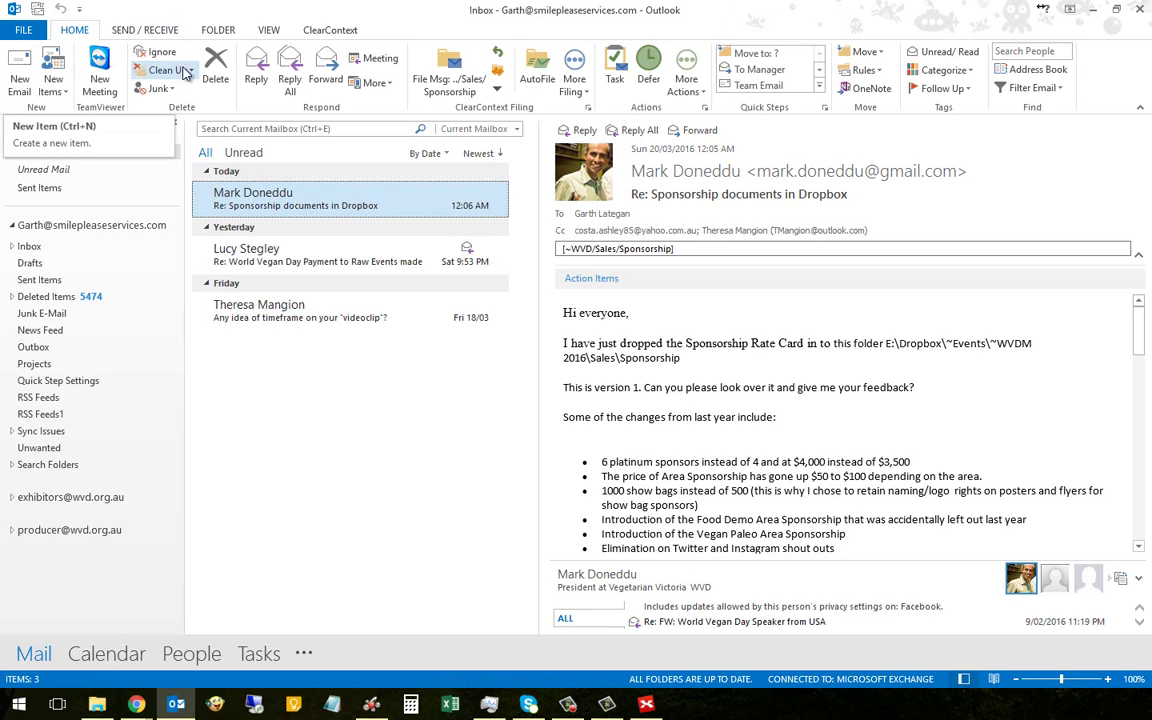
{"action": "left_click", "coordinate": [56, 281]}
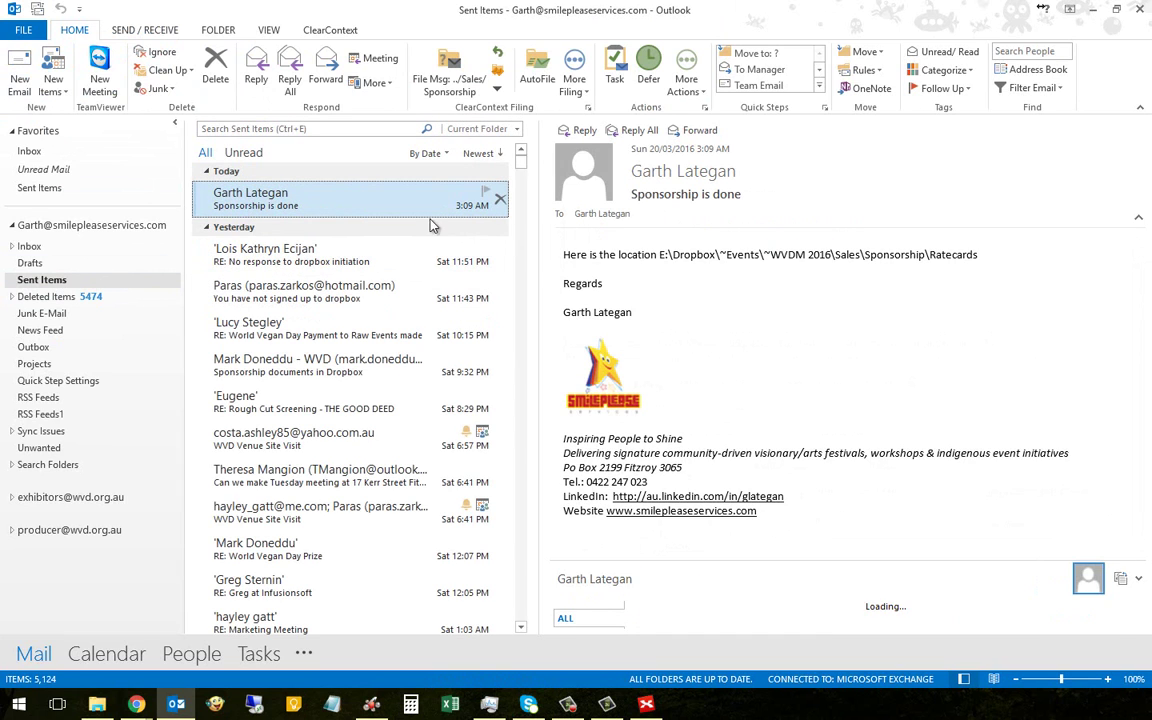
{"action": "left_click", "coordinate": [608, 212]}
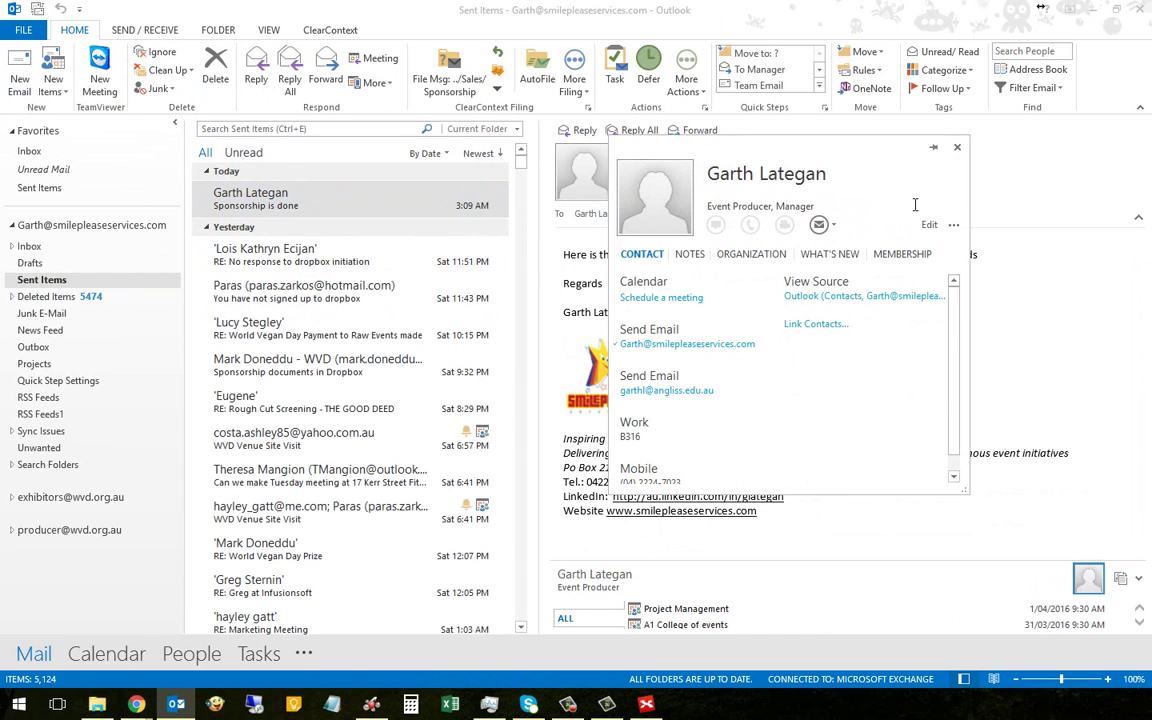
{"action": "left_click", "coordinate": [957, 148]}
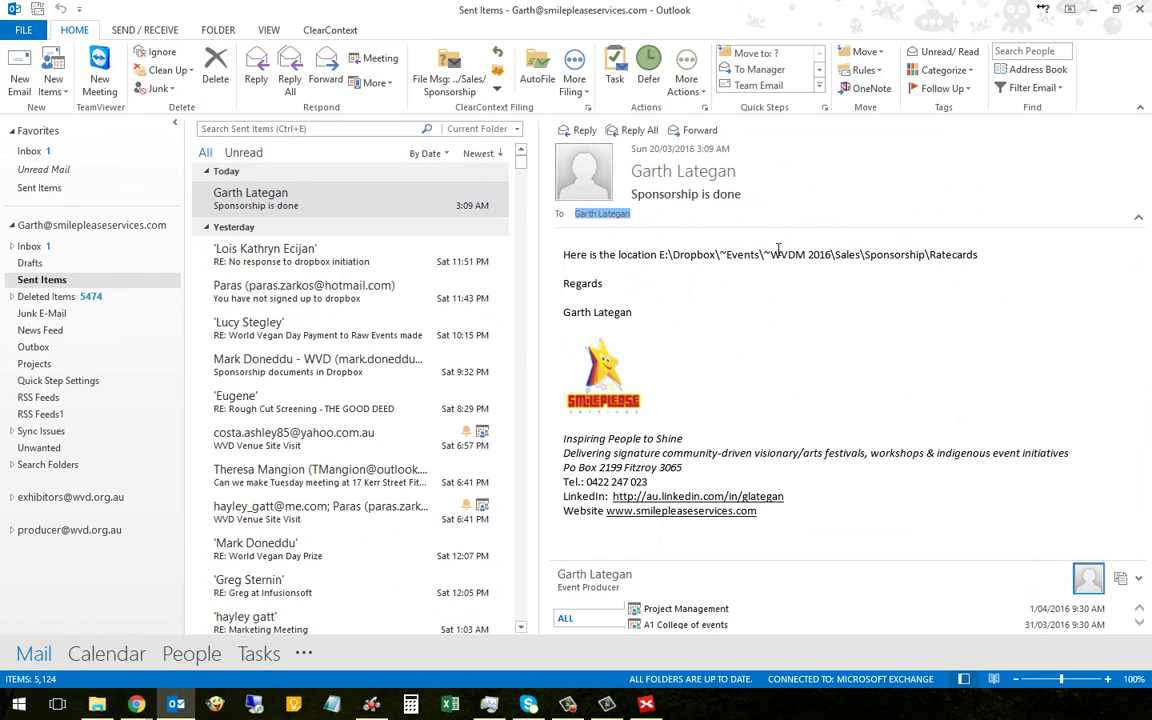
{"action": "left_click_drag", "start_coordinate": [765, 254], "coordinate": [964, 259]}
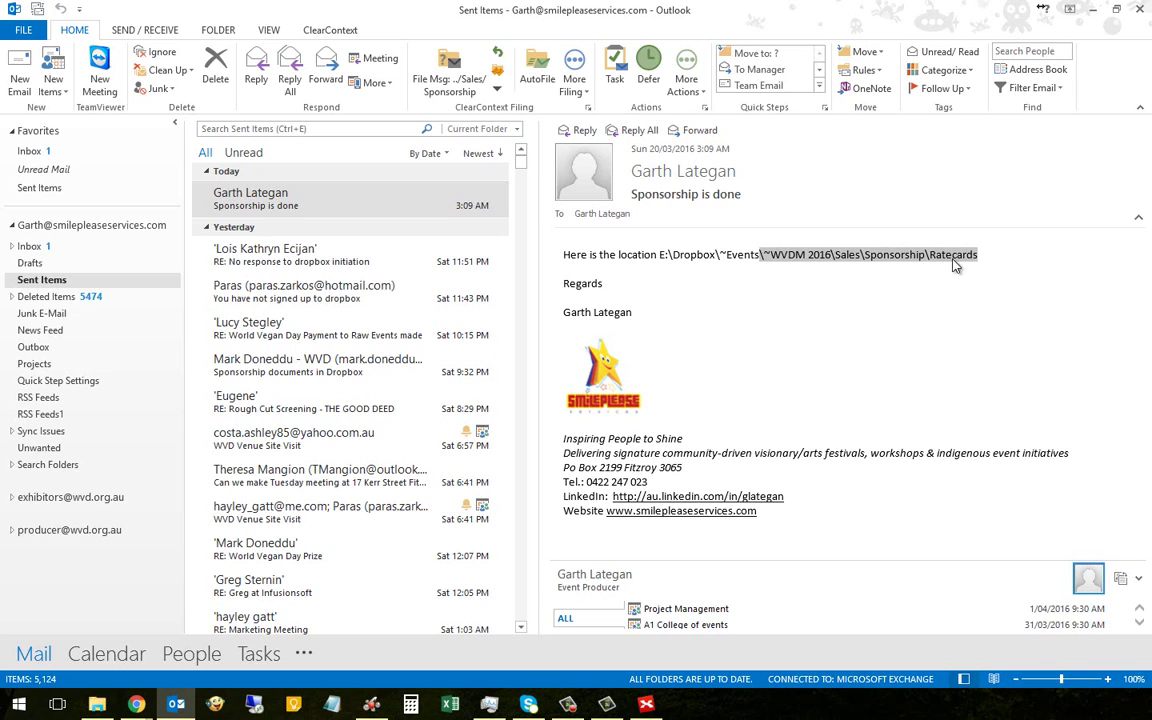
- Switch to File Explorer and follow the emailed path from ~WVDM 2016 through Sales and Sponsorship to the Ratecards folder
{"action": "left_click", "coordinate": [97, 704]}
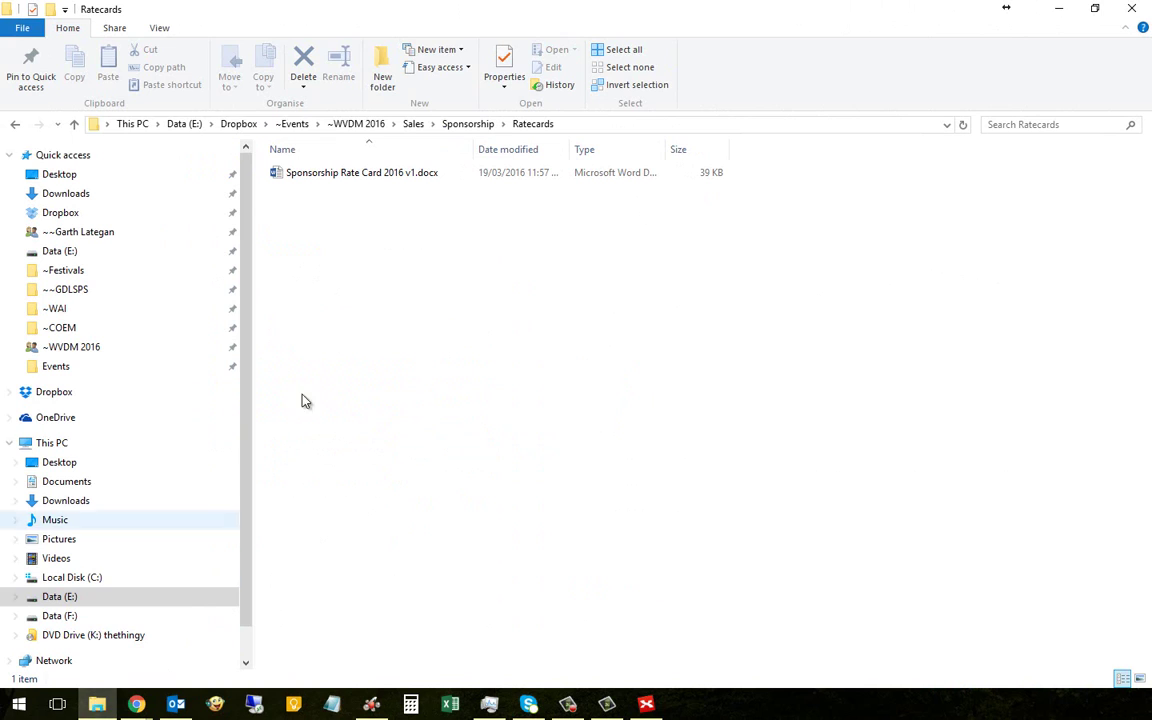
{"action": "left_click", "coordinate": [74, 347]}
{"action": "left_click", "coordinate": [300, 257]}
{"action": "double_click", "coordinate": [303, 257]}
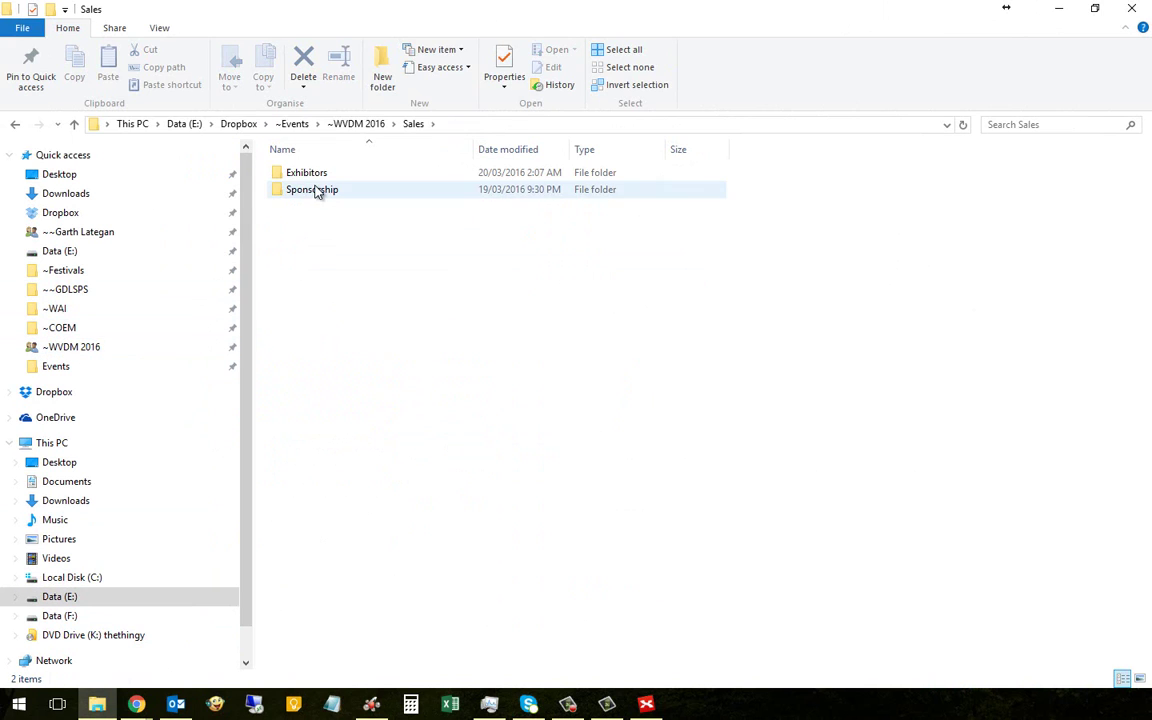
{"action": "double_click", "coordinate": [316, 189]}
{"action": "double_click", "coordinate": [306, 174]}
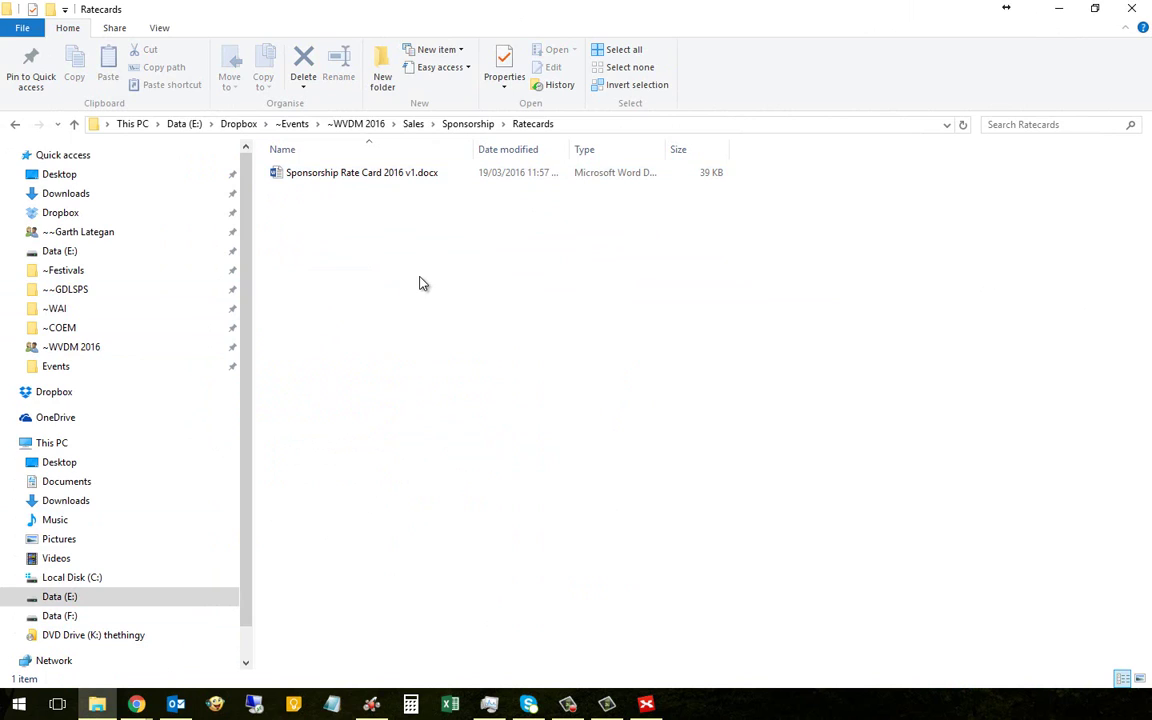